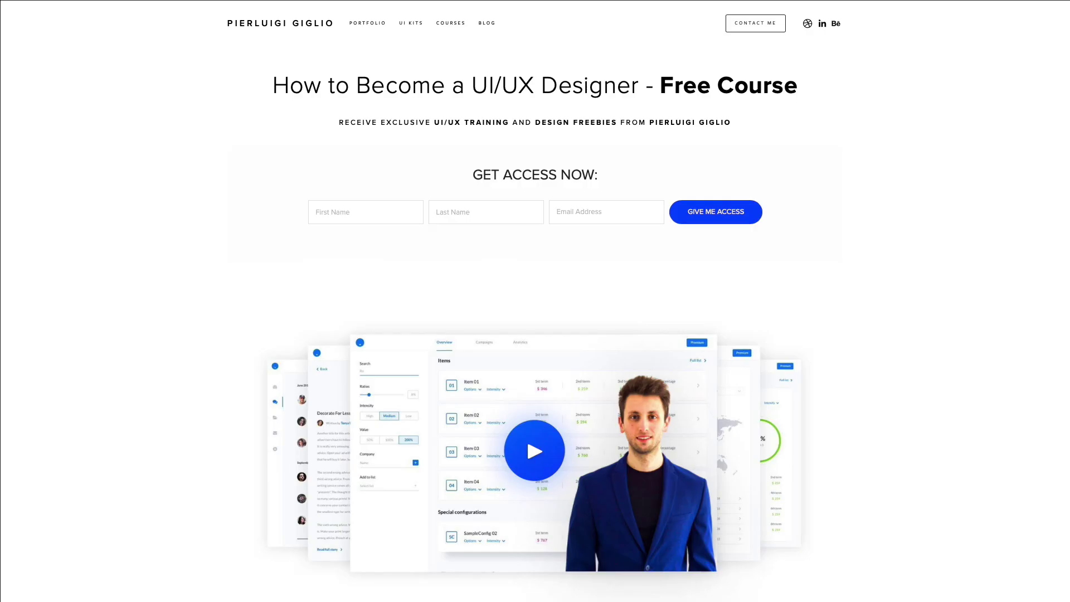
- Scroll down the portfolio page past the signup forms to the Free Source Files thumbnails
scroll(535, 301, down, 7)
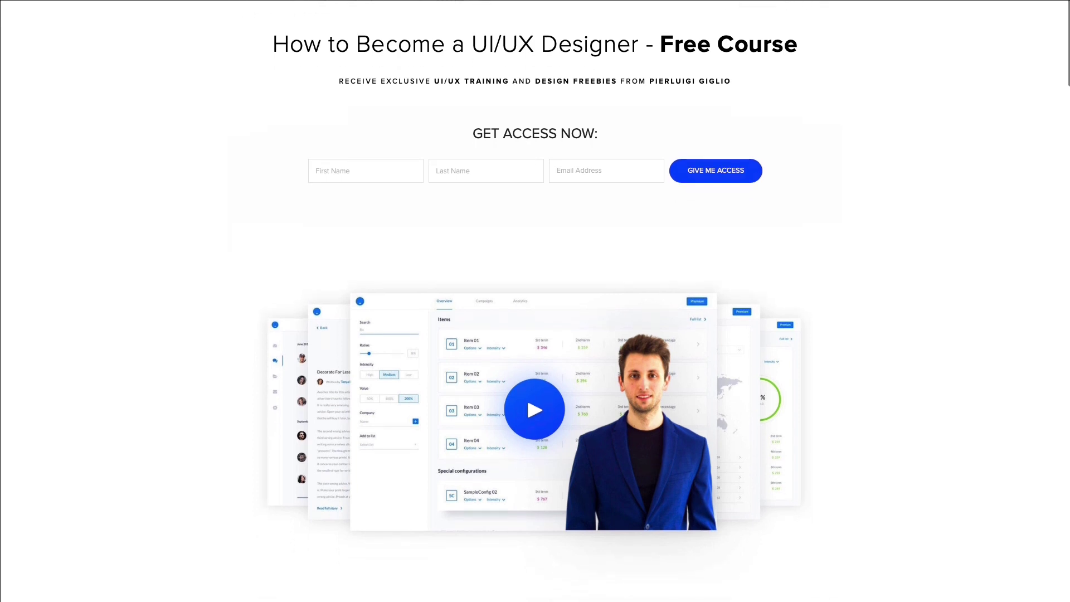
scroll(535, 301, down, 6)
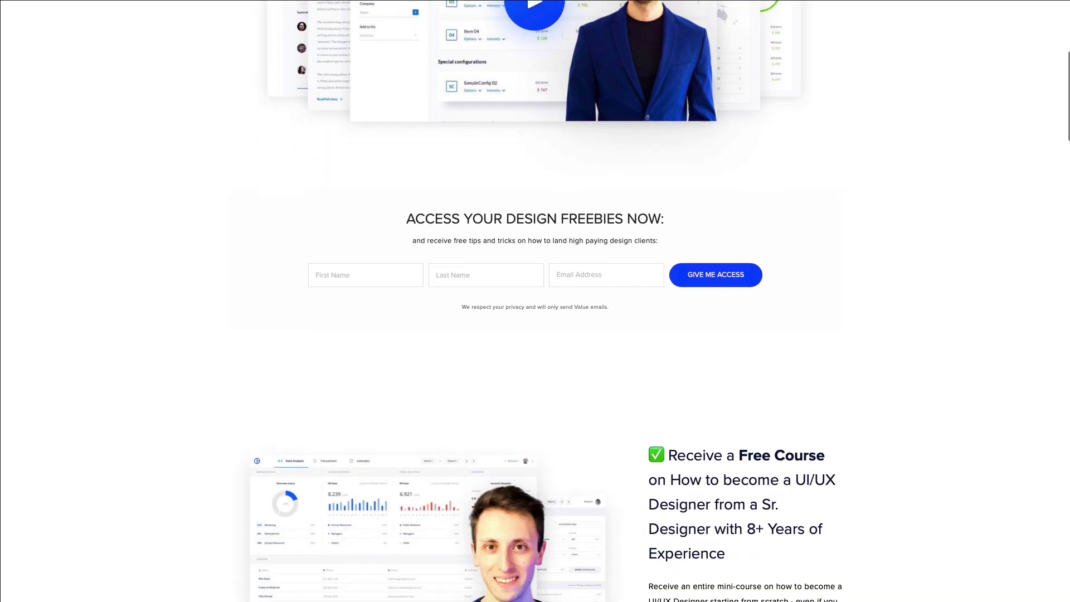
scroll(535, 301, down, 8)
scroll(536, 301, down, 15)
scroll(535, 301, down, 6)
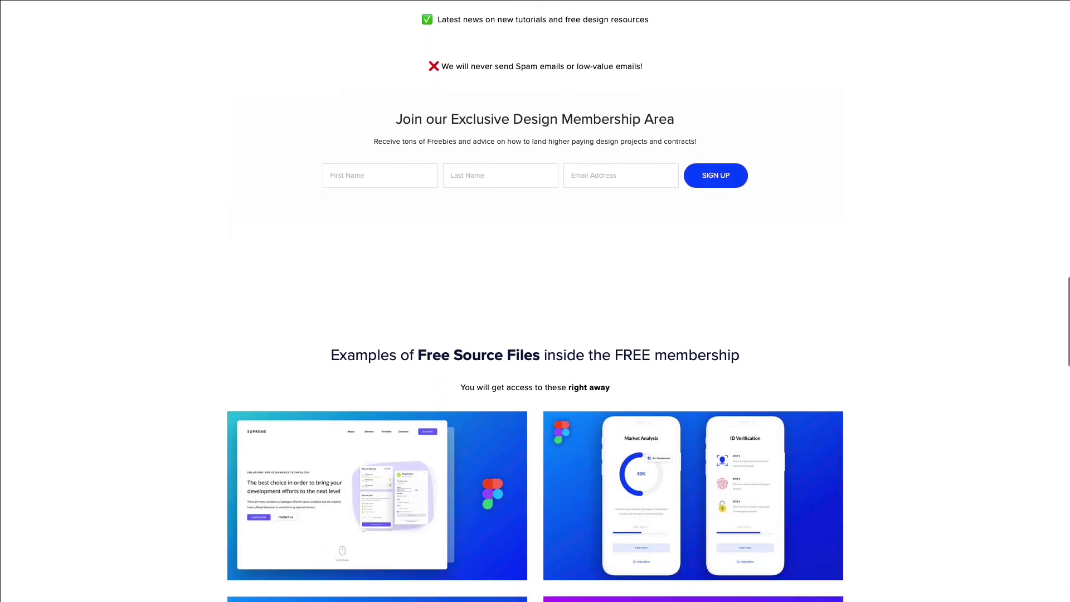
scroll(535, 301, down, 3)
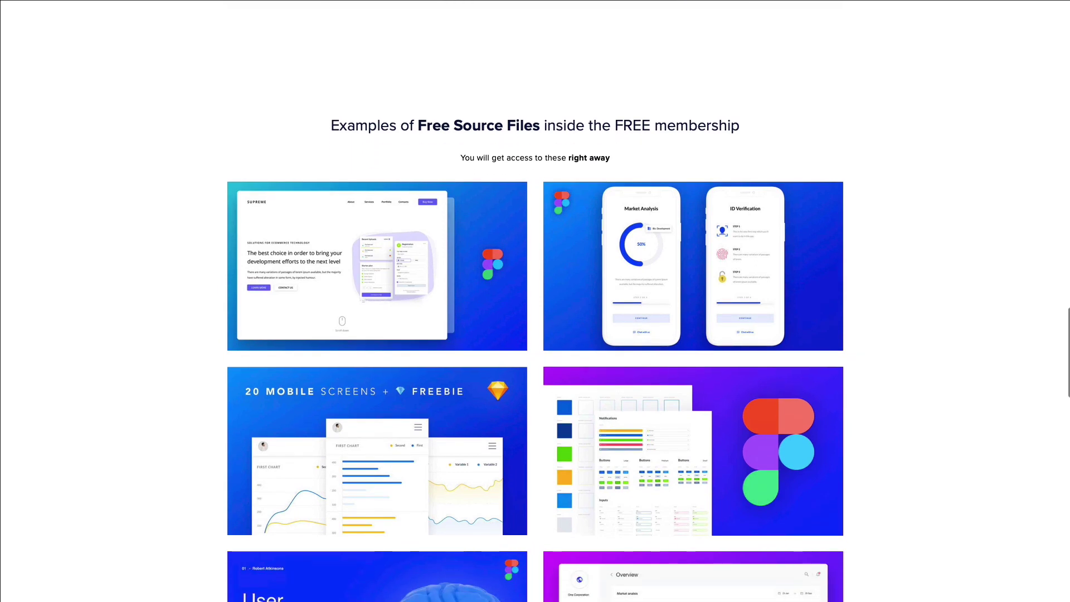
scroll(535, 301, down, 5)
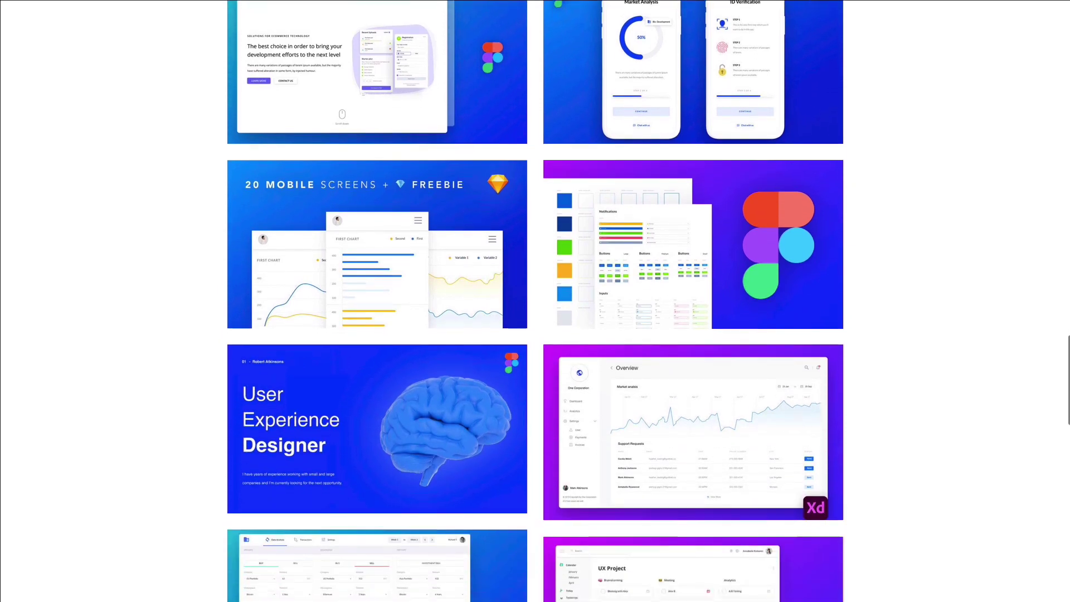
scroll(535, 301, down, 1)
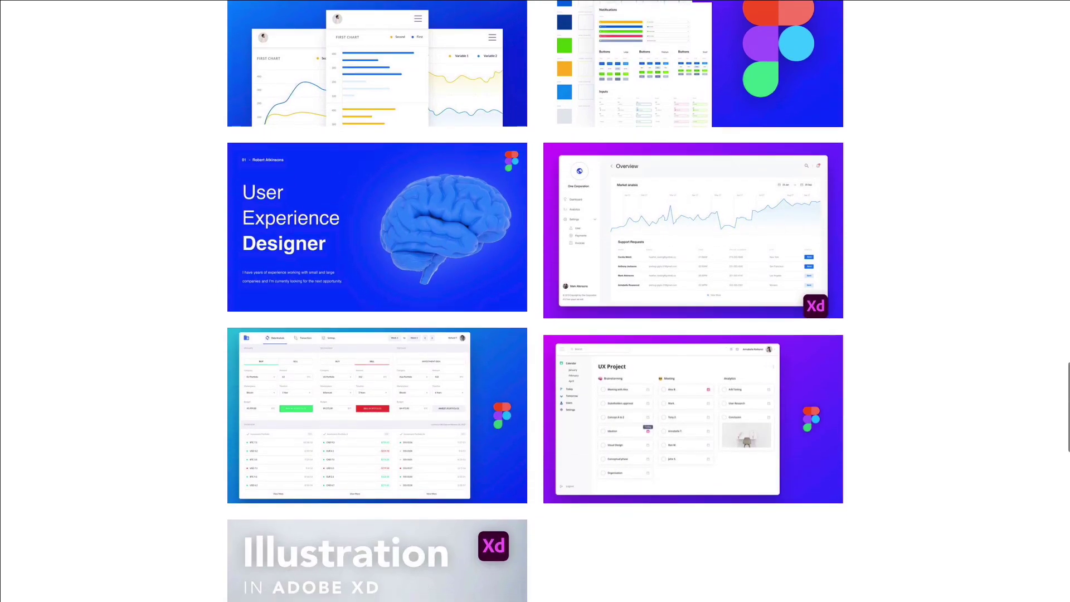
scroll(535, 301, down, 1)
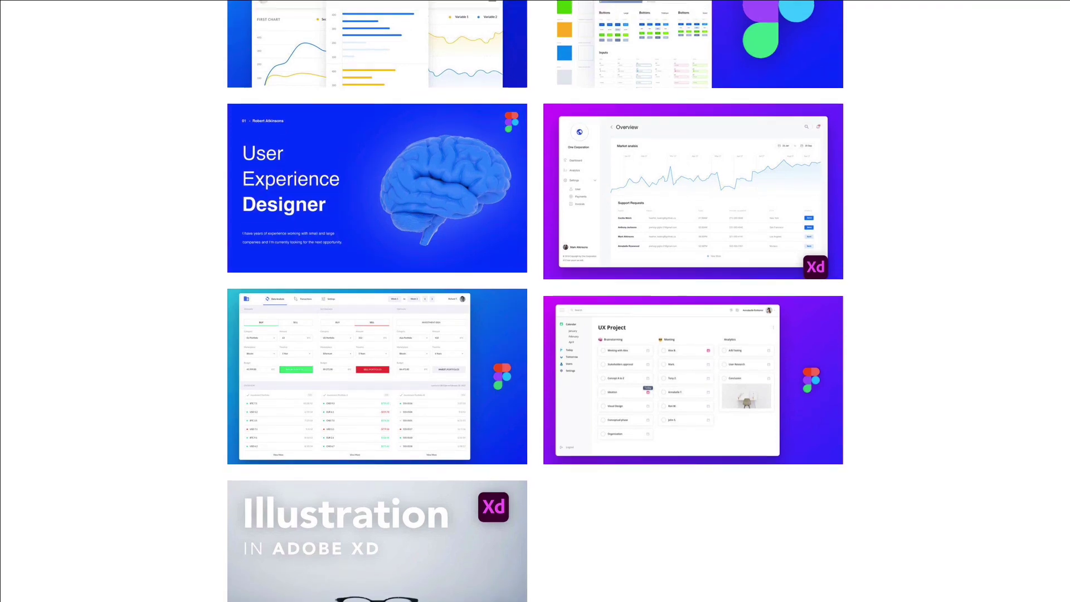
scroll(535, 301, down, 1)
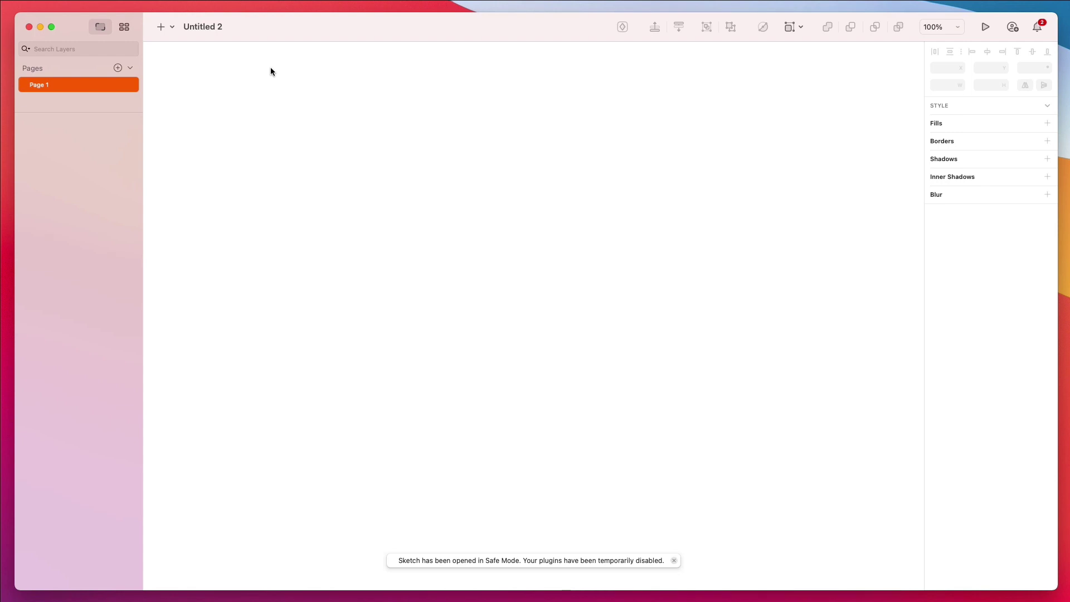
- Add a 1440×1024 Desktop HD artboard to Page 1
click(159, 28)
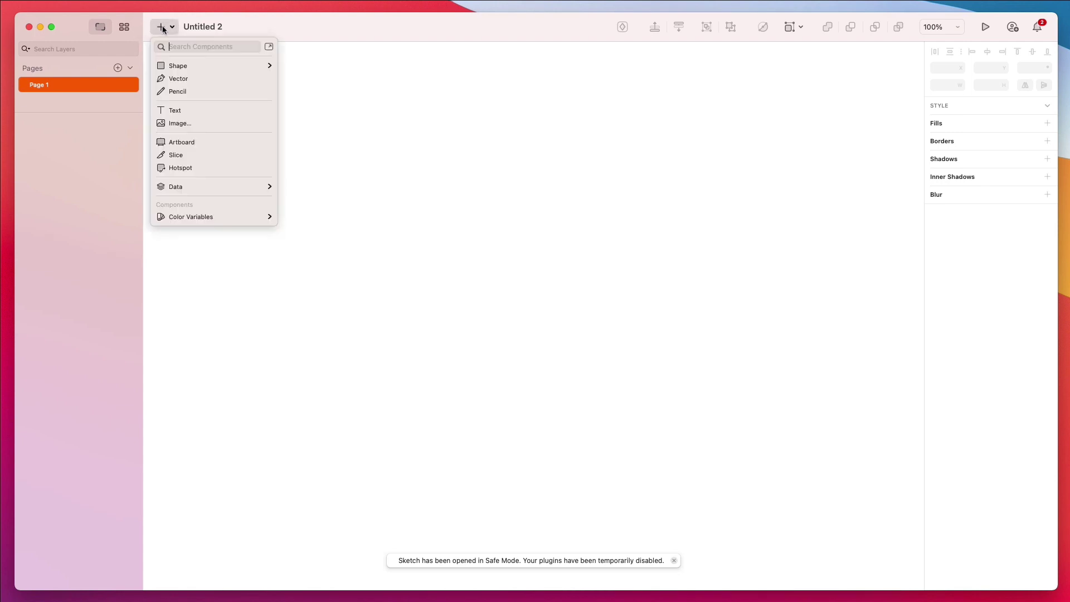
click(198, 143)
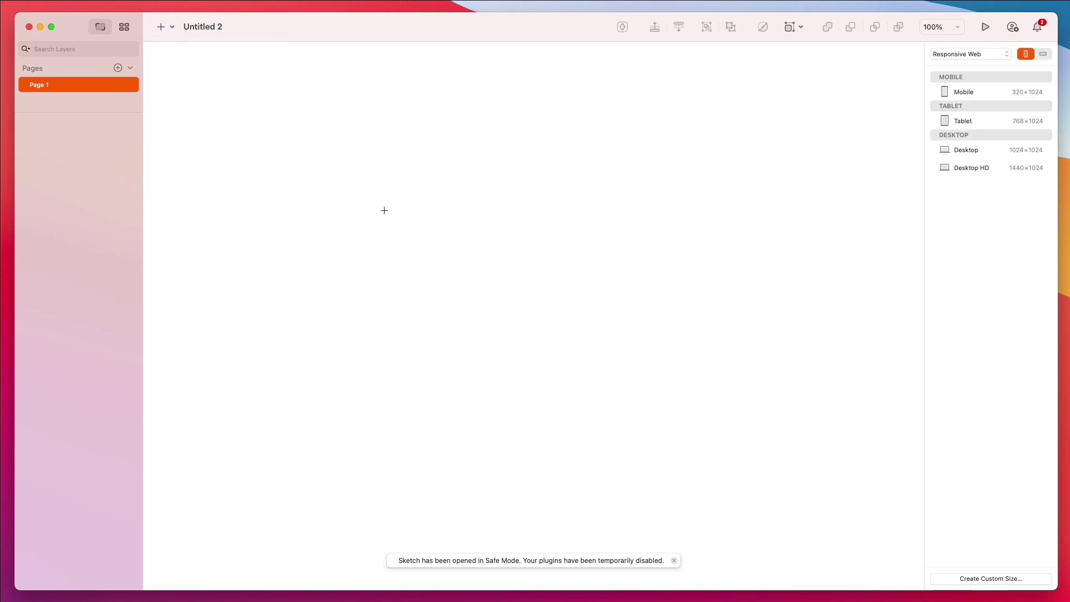
click(972, 168)
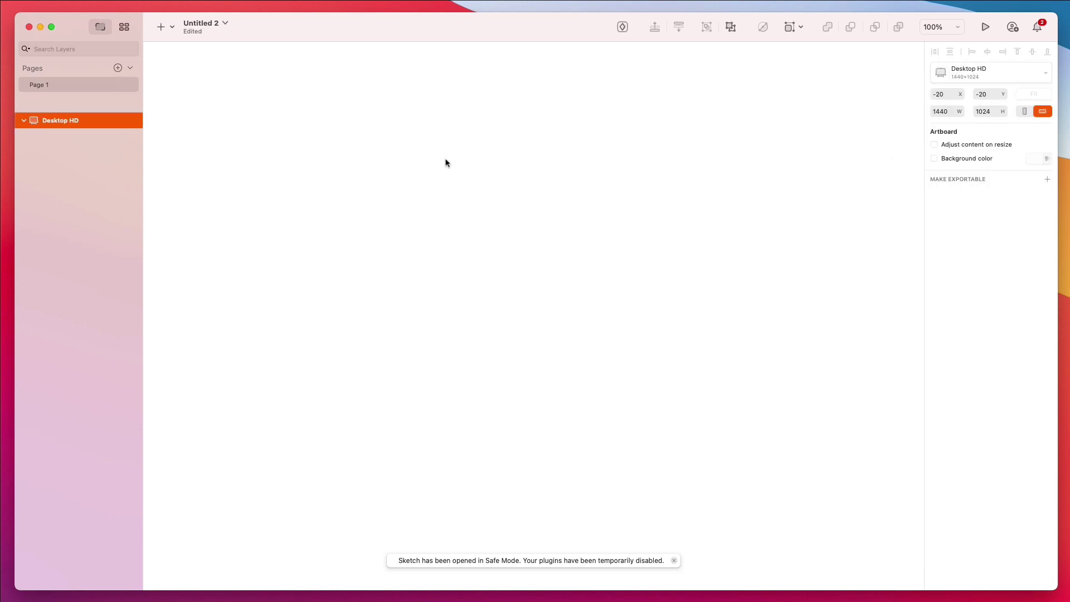
scroll(447, 162, down, 5)
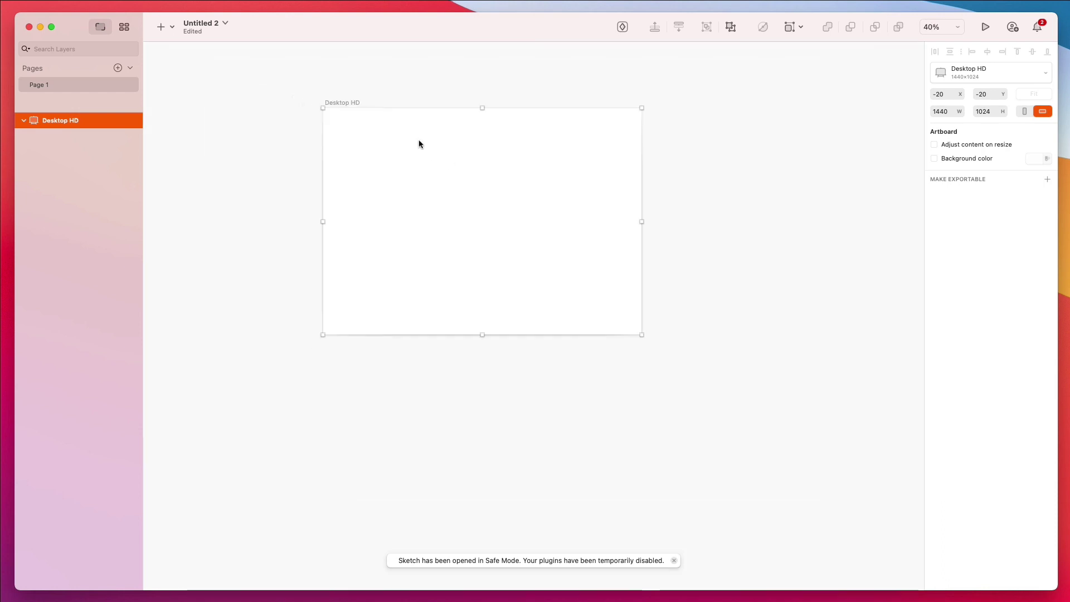
scroll(401, 139, up, 3)
scroll(400, 178, up, 3)
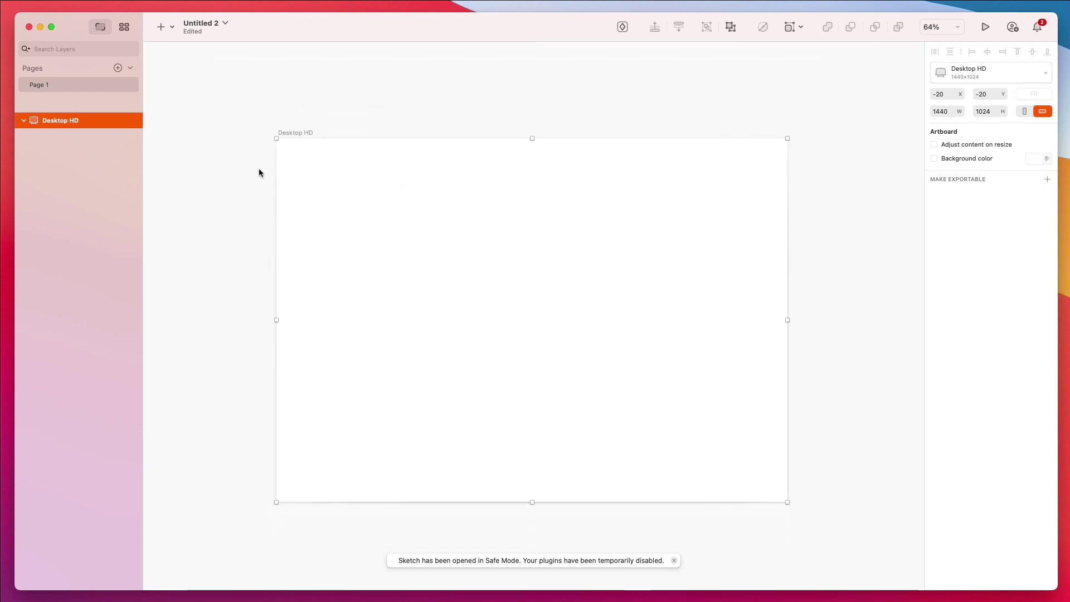
- Rename the Desktop HD artboard to 'Website'
double_click(65, 121)
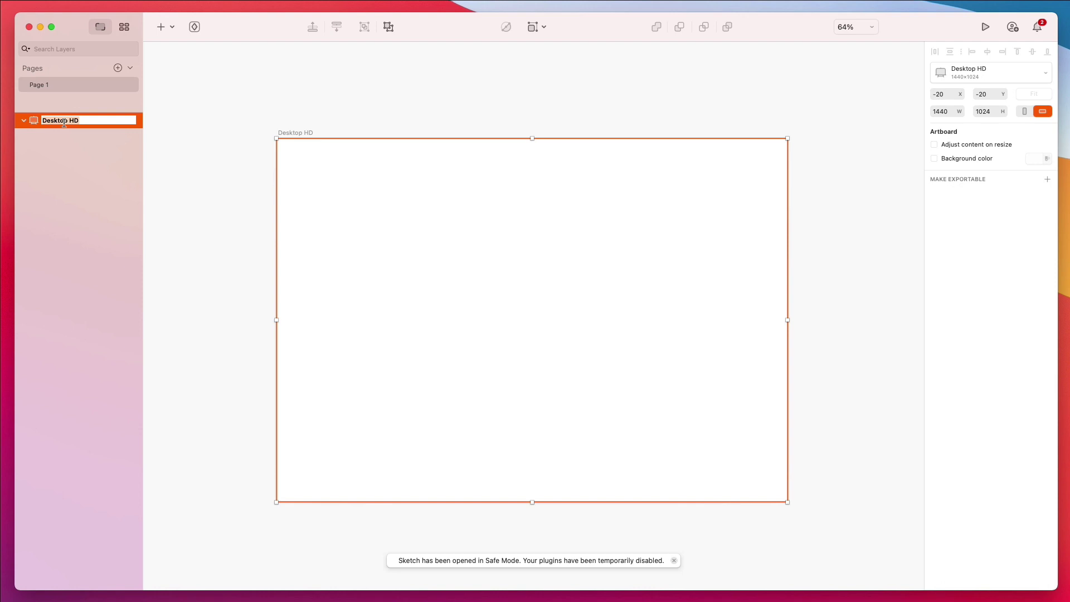
text(Website)
key(Return)
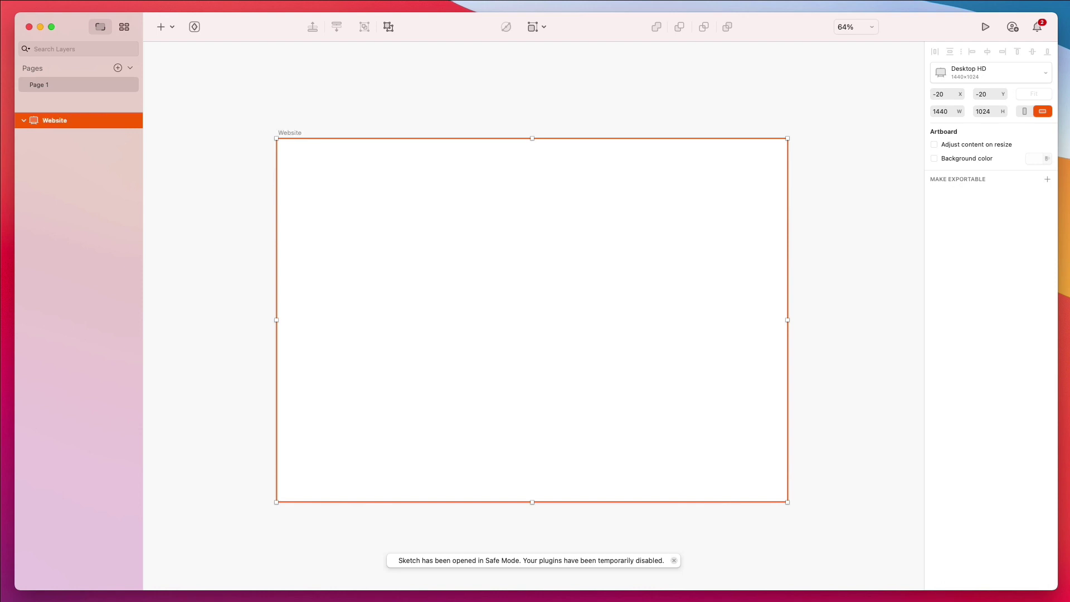
click(343, 99)
scroll(440, 151, down, 2)
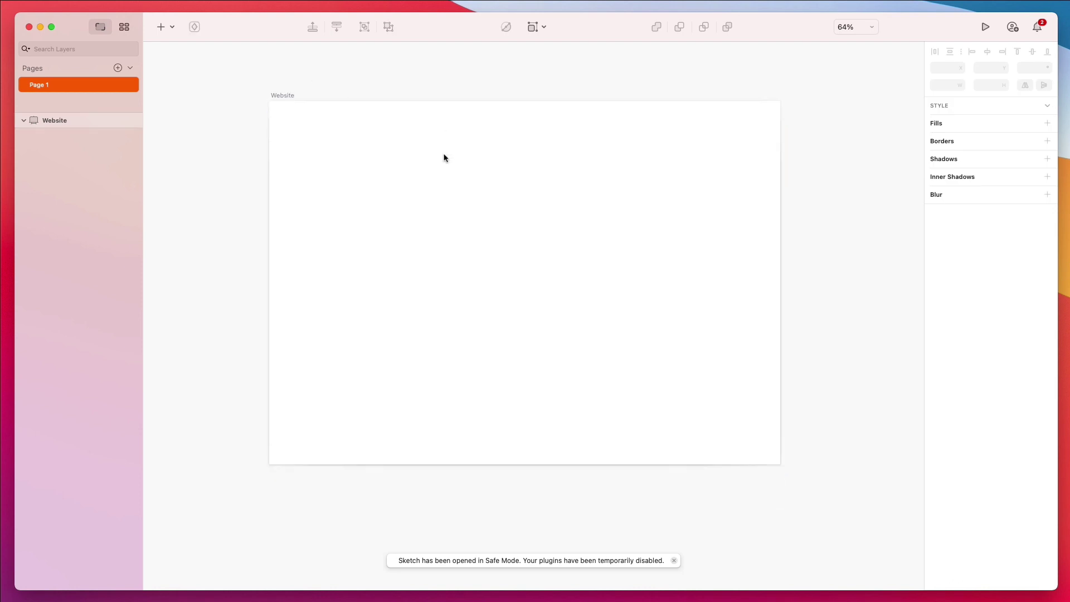
scroll(446, 158, down, 1)
scroll(447, 157, up, 3)
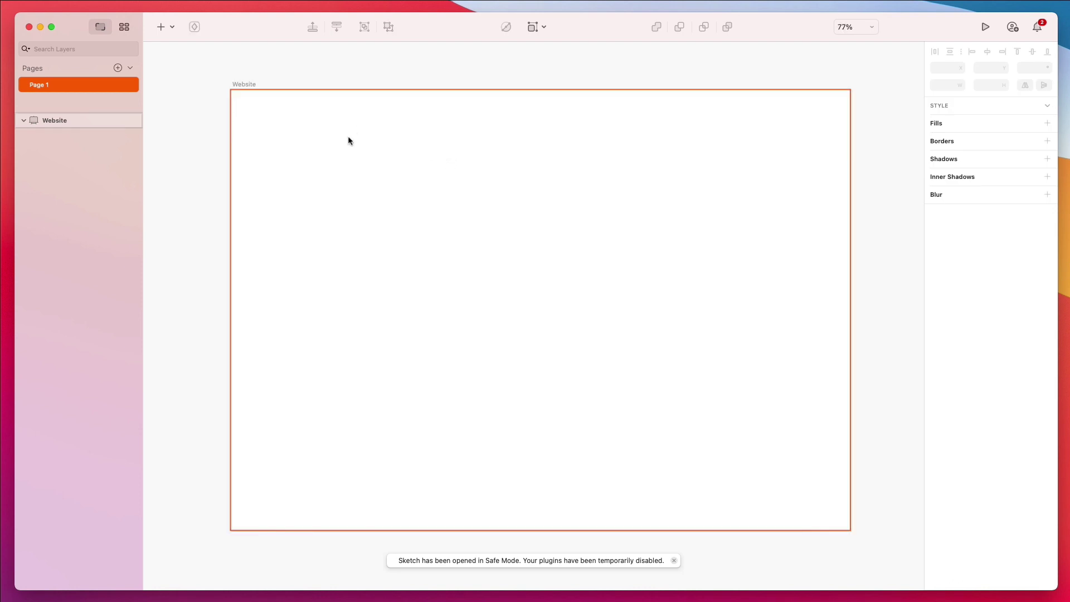
key(t)
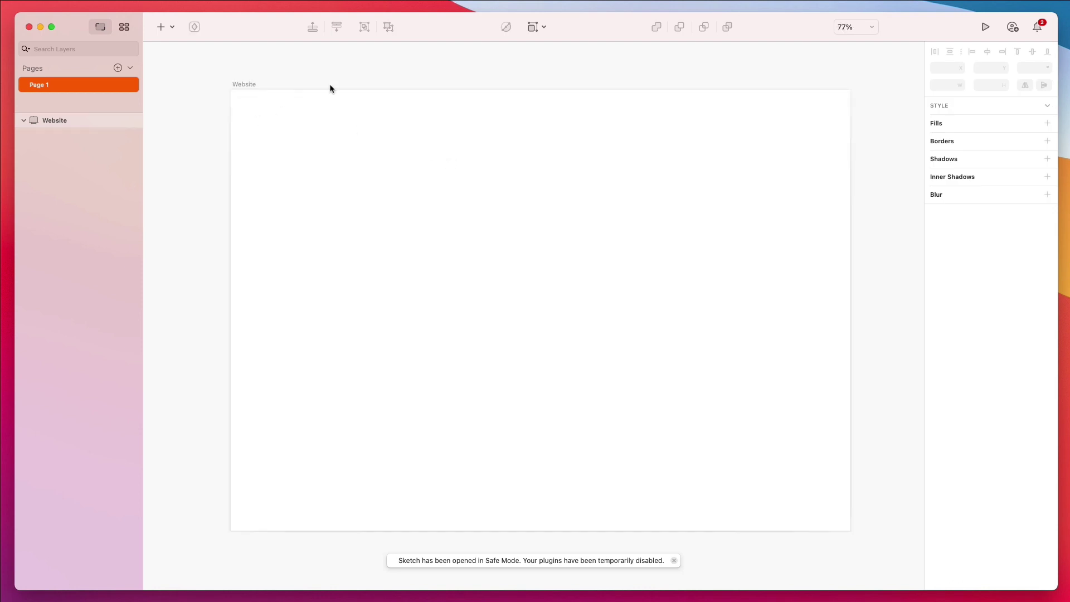
- Add a black 'Supreme' title at size 35.2 on the artboard's top-left
key(BackSpace)
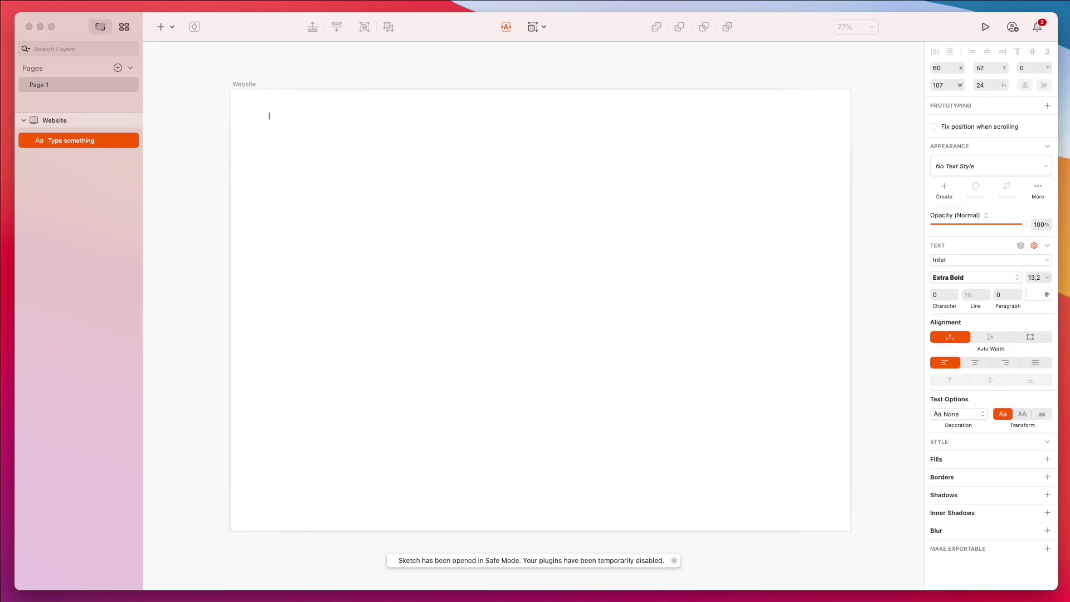
text(Supreme)
key(super+a)
click(1034, 294)
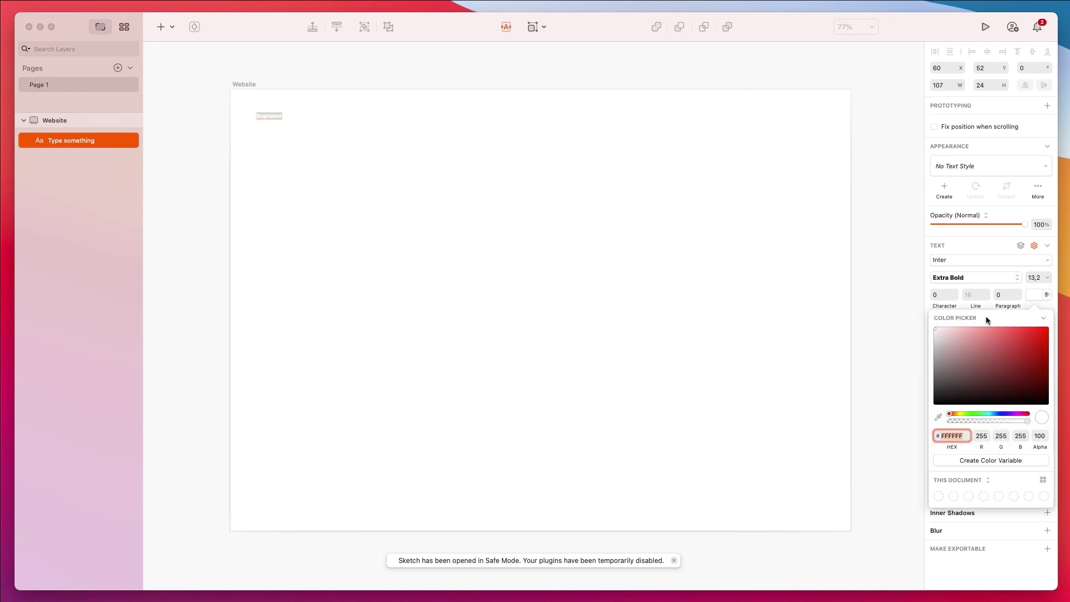
click(1028, 277)
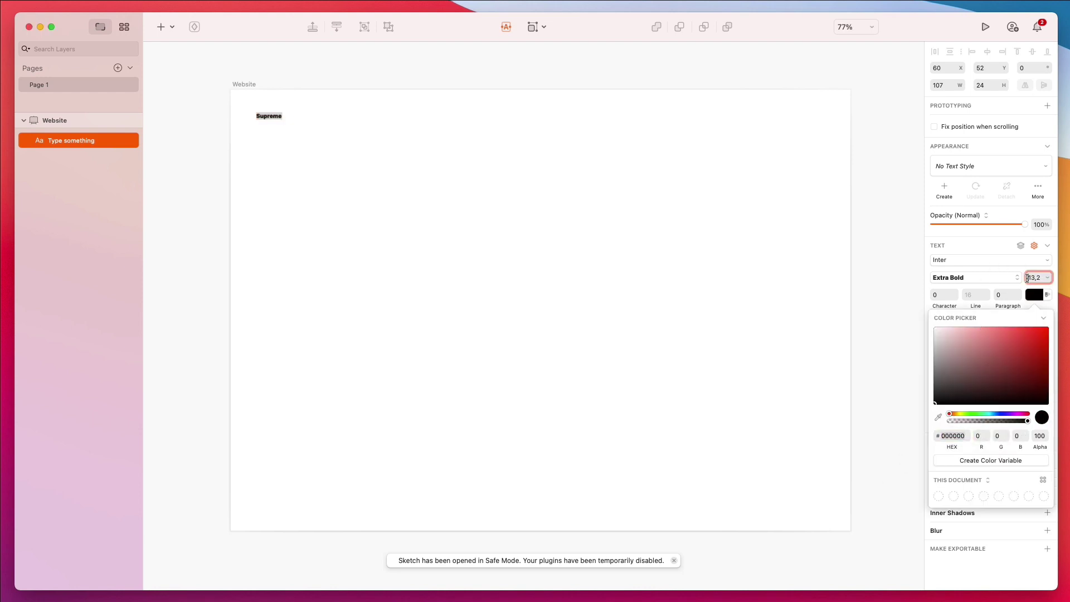
key(Up)
key(Up)
key(Up)
key(Up)
key(Up)
key(Up)
key(Up)
key(Up)
key(Up)
key(Up)
key(Up)
key(Up)
key(Up)
key(Up)
key(Up)
key(Up)
key(Up)
key(Up)
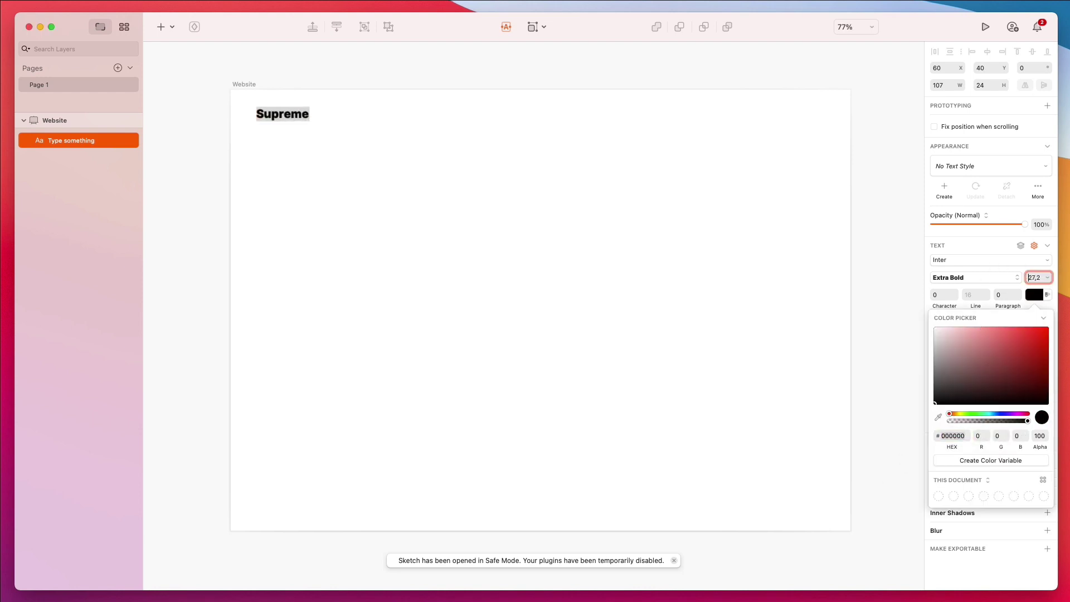
key(Up)
key(Up)
key(Up)
key(Up)
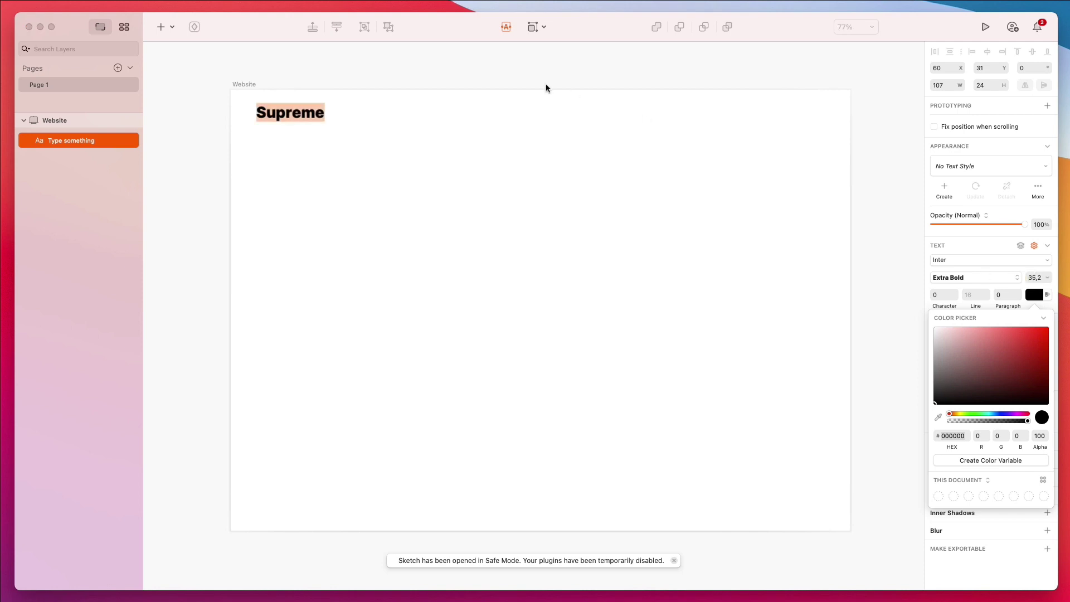
key(Escape)
- Duplicate Supreme to the right and set the copy's size to 14.2
drag(317, 113, 522, 122)
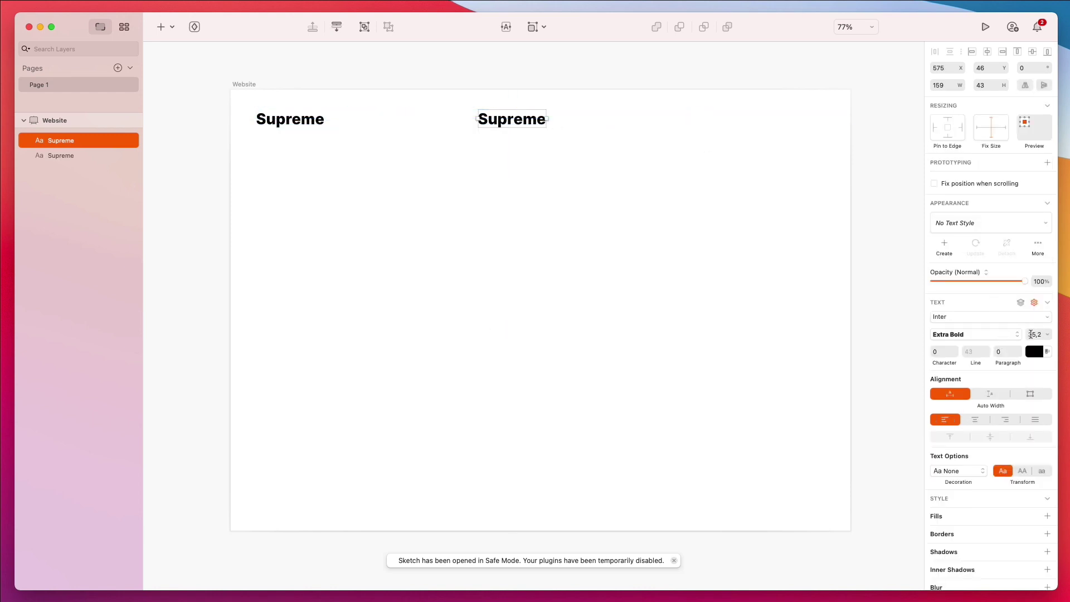
key(BackSpace)
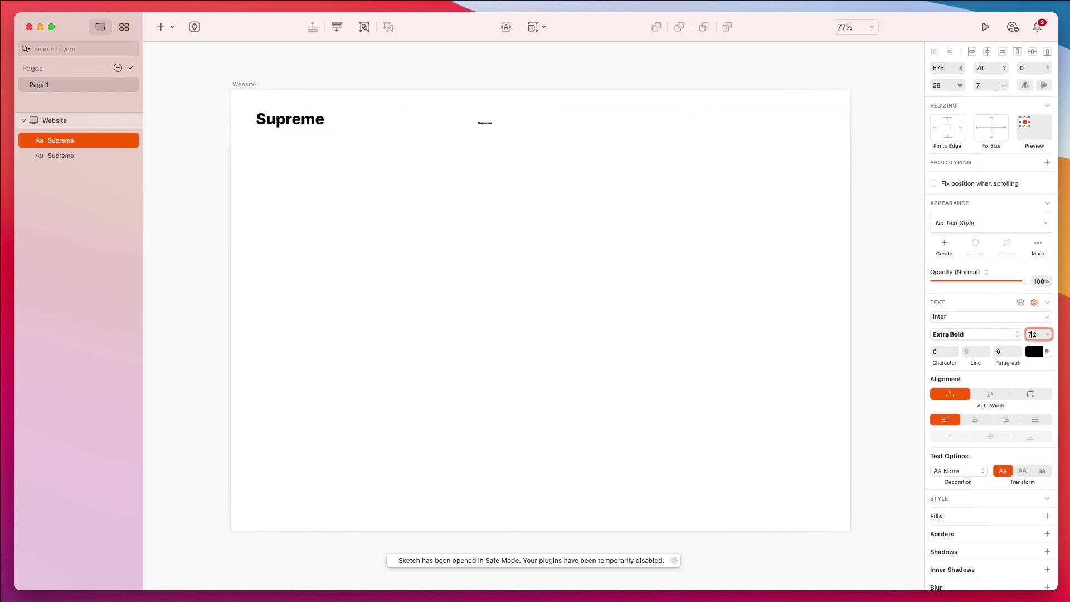
key(Up)
key(Up)
key(Up)
key(Up)
key(Up)
key(Up)
key(Up)
- Retype the small copy as 'About' and repeat it into four evenly spaced labels
double_click(495, 127)
text(About)
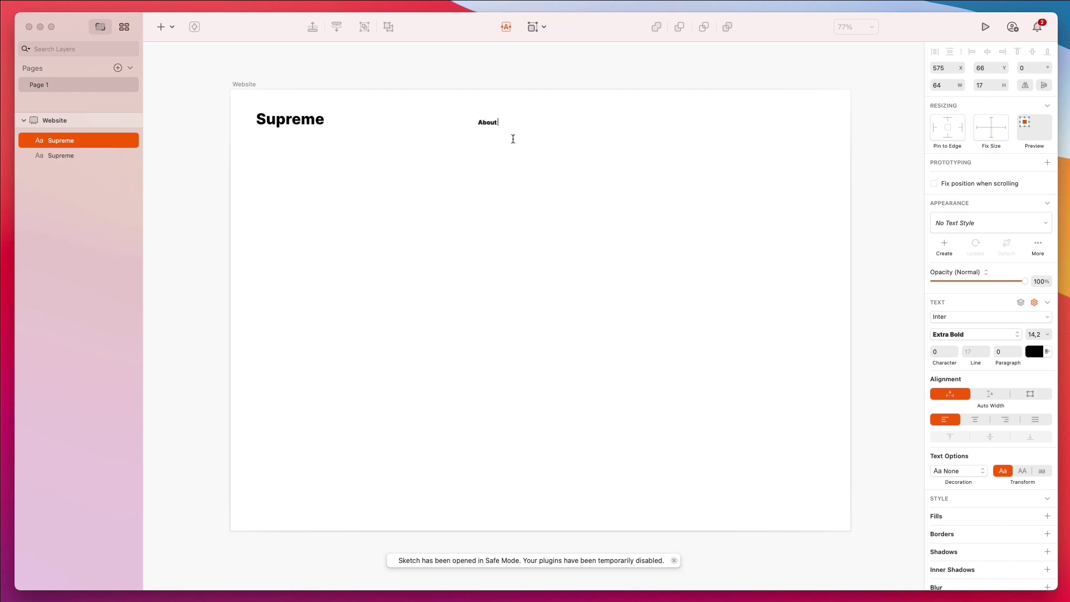
click(527, 153)
drag(489, 122, 546, 127)
click(537, 122)
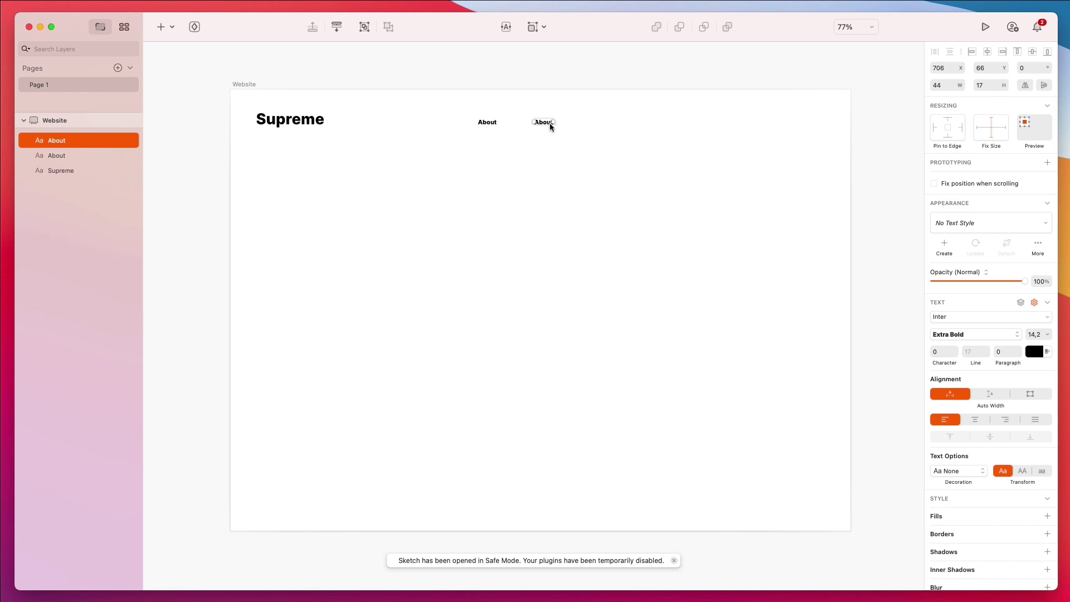
key(super+d)
key(super+d)
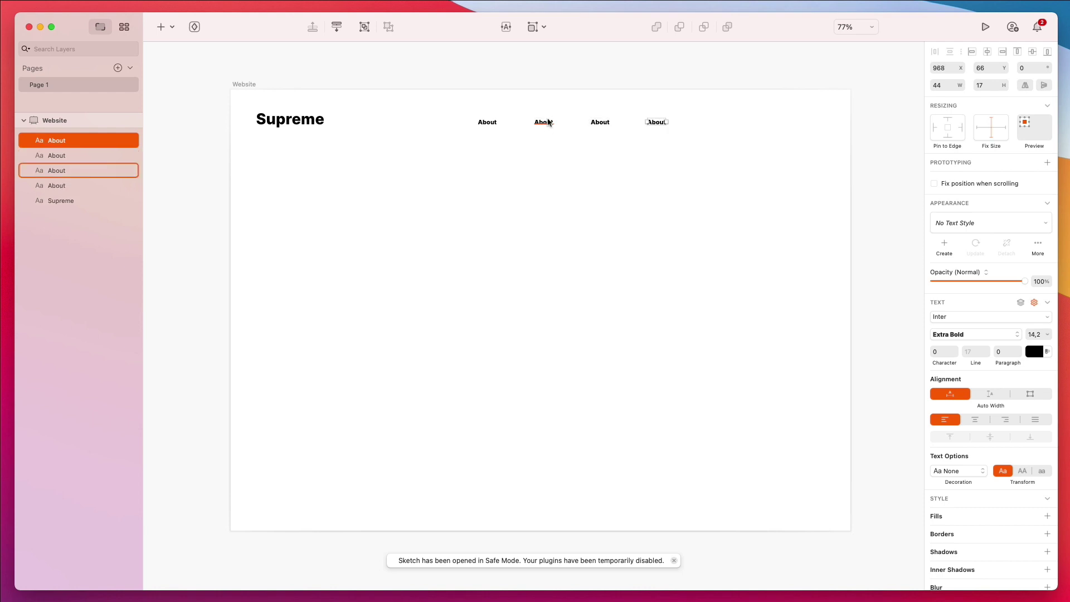
click(577, 181)
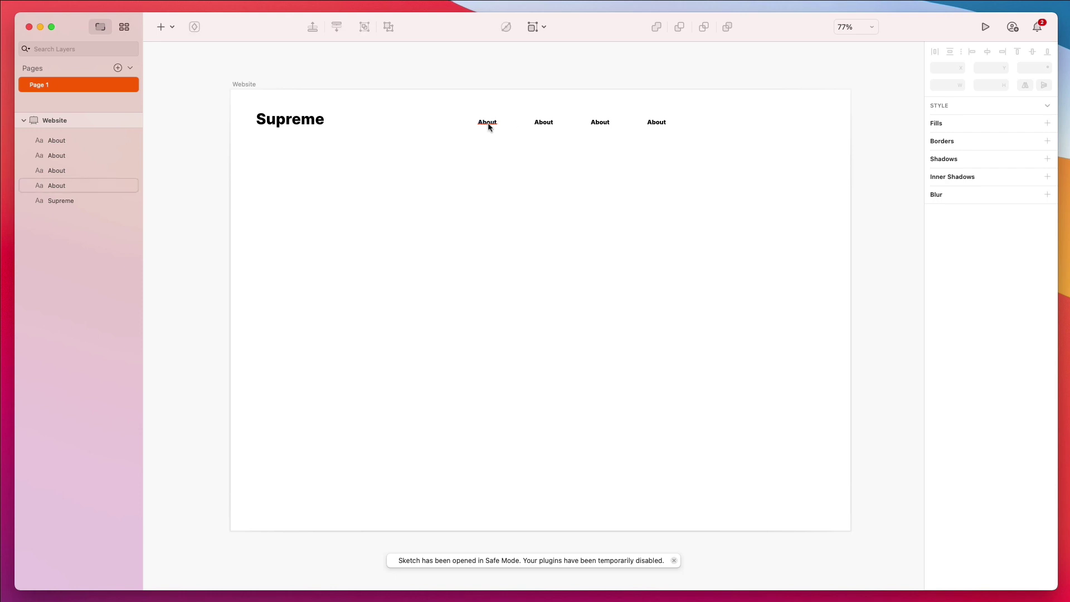
- Rename the copies to Services, FAQ and Contact Us, then select all four labels
double_click(538, 123)
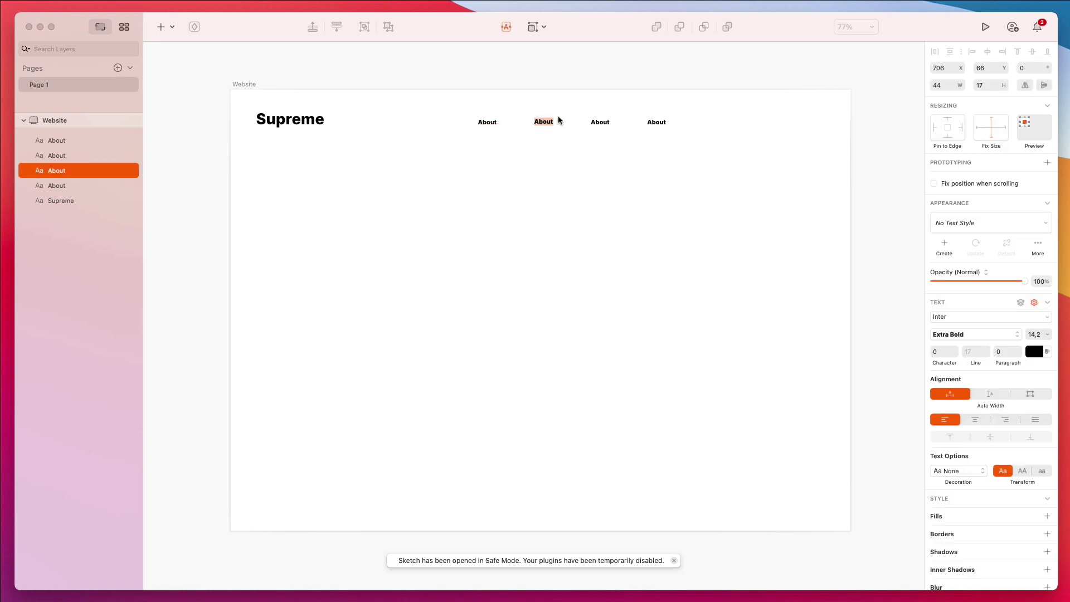
text(Services)
double_click(606, 122)
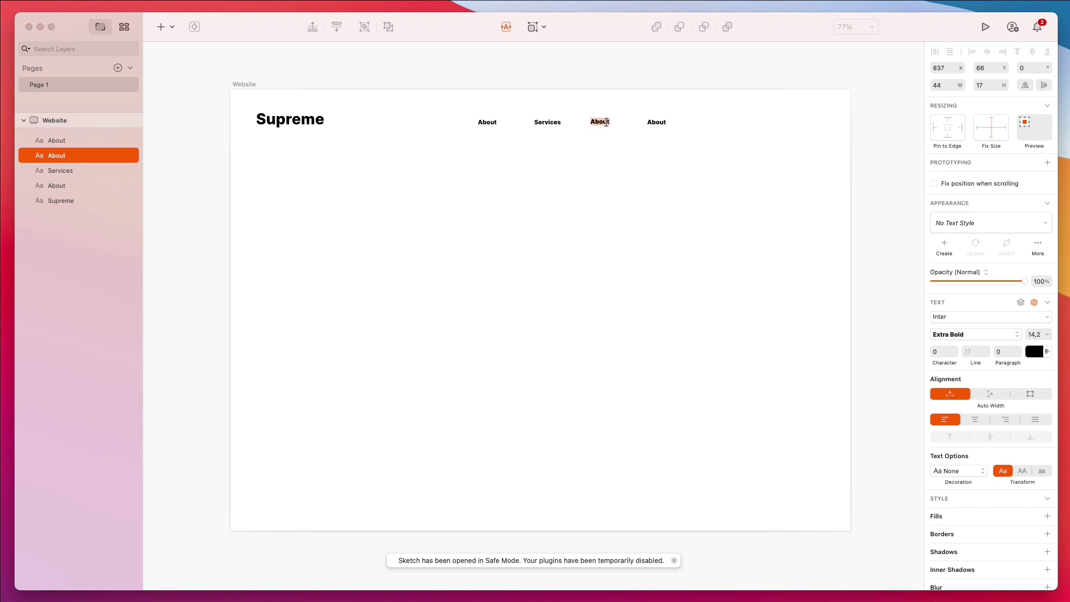
text(FAQ)
click(676, 110)
click(655, 122)
double_click(653, 124)
text(ct Us)
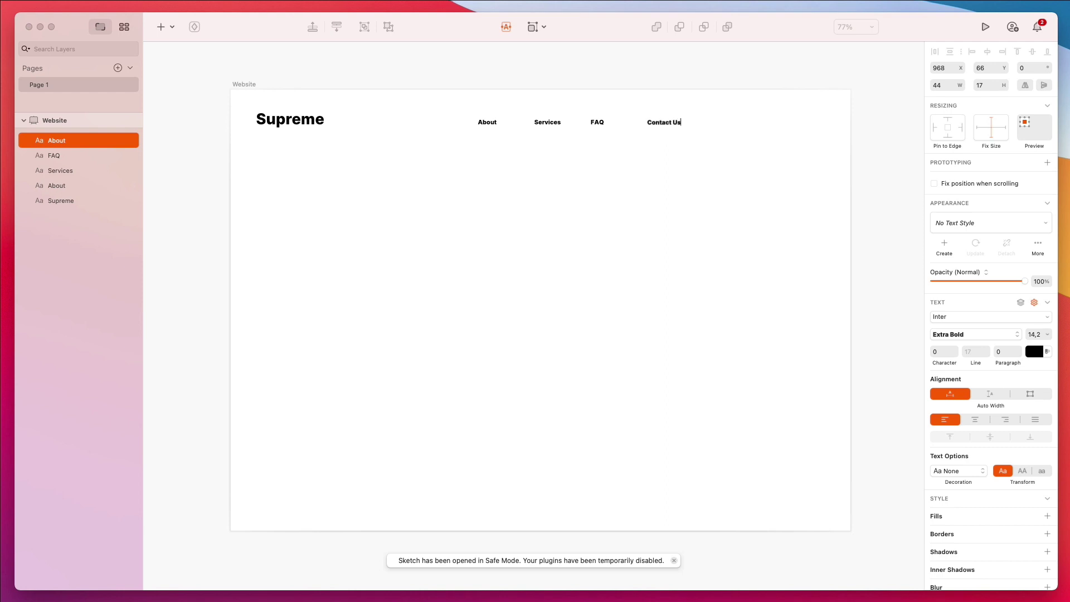
click(695, 160)
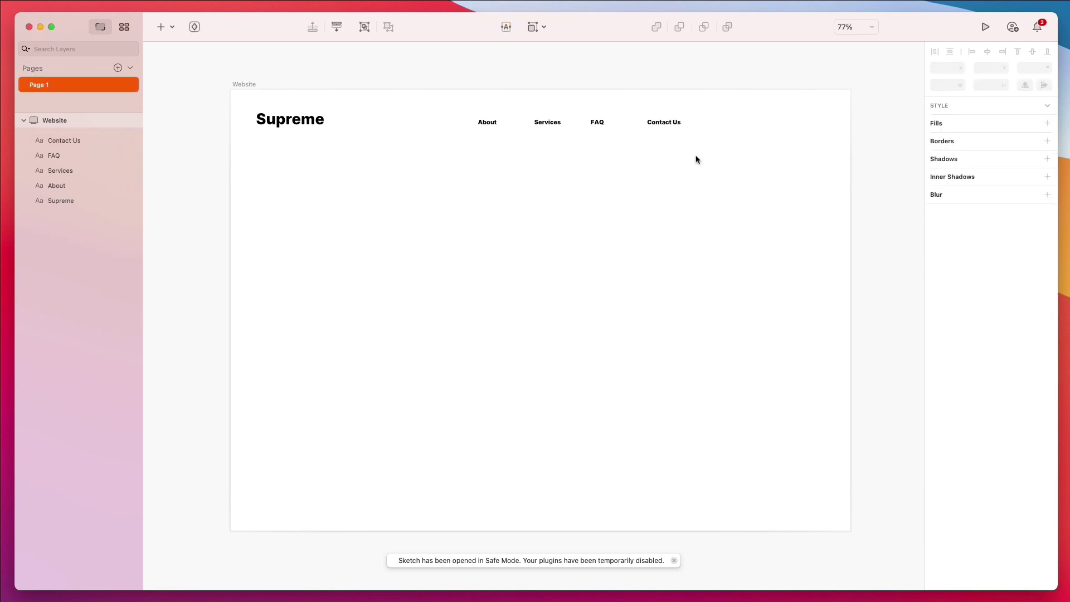
drag(695, 160, 446, 115)
- Distribute the nav labels unevenly on whole pixels, shift them right and group them
click(935, 52)
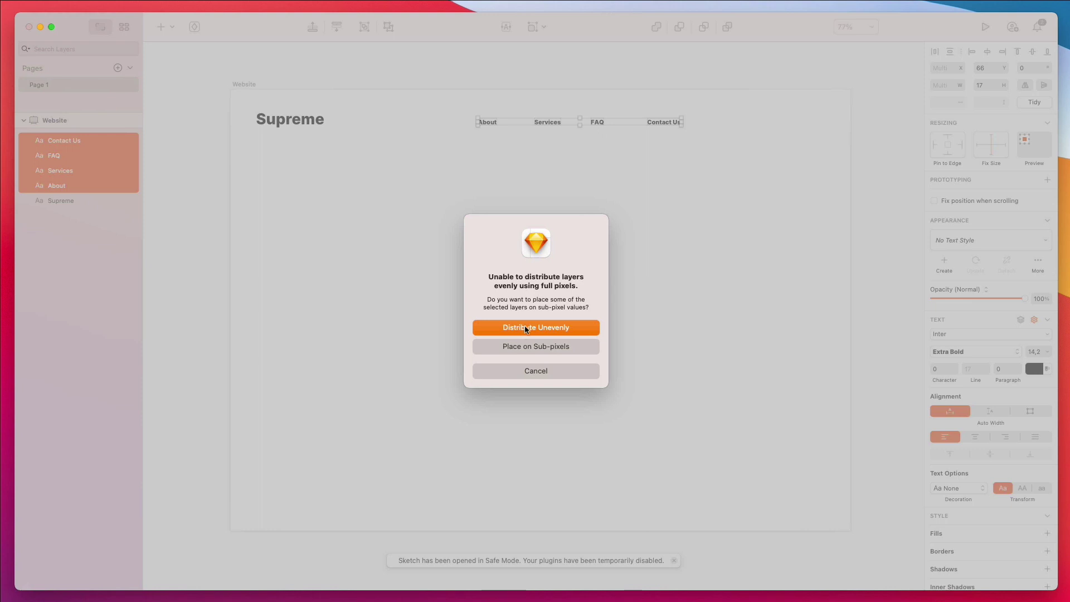
click(526, 327)
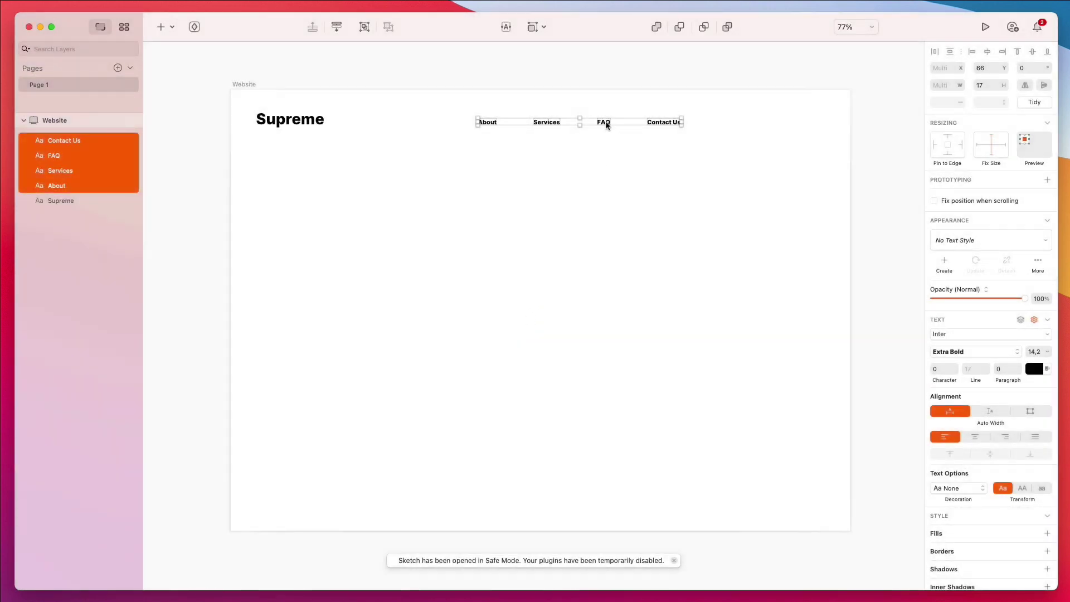
drag(605, 122, 643, 124)
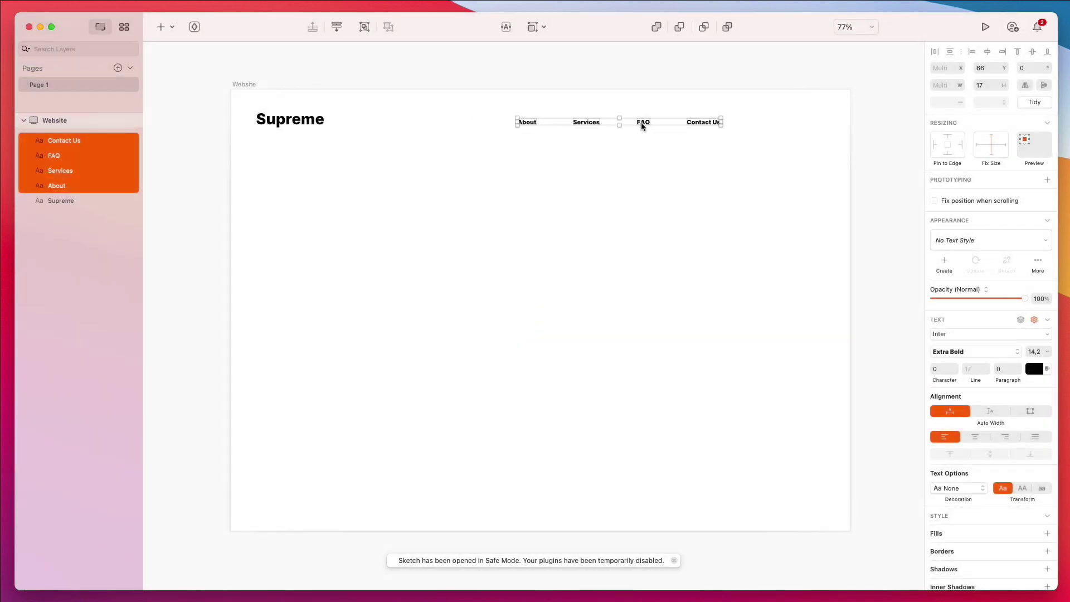
key(super+g)
click(630, 159)
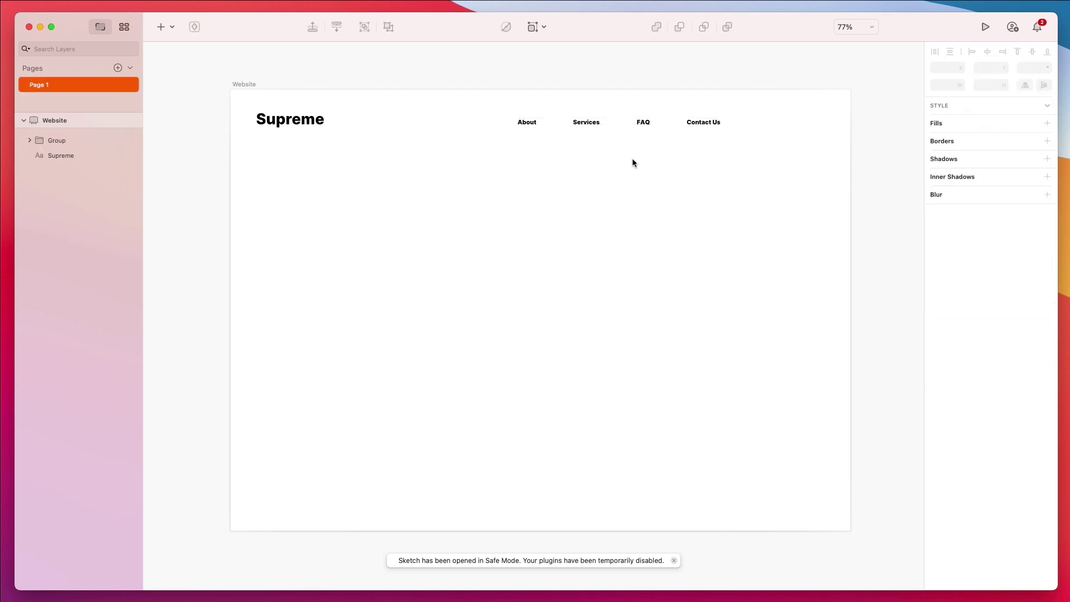
- Duplicate Contact Us to its right and retype it as 'Get Started'
double_click(709, 122)
key(super+v)
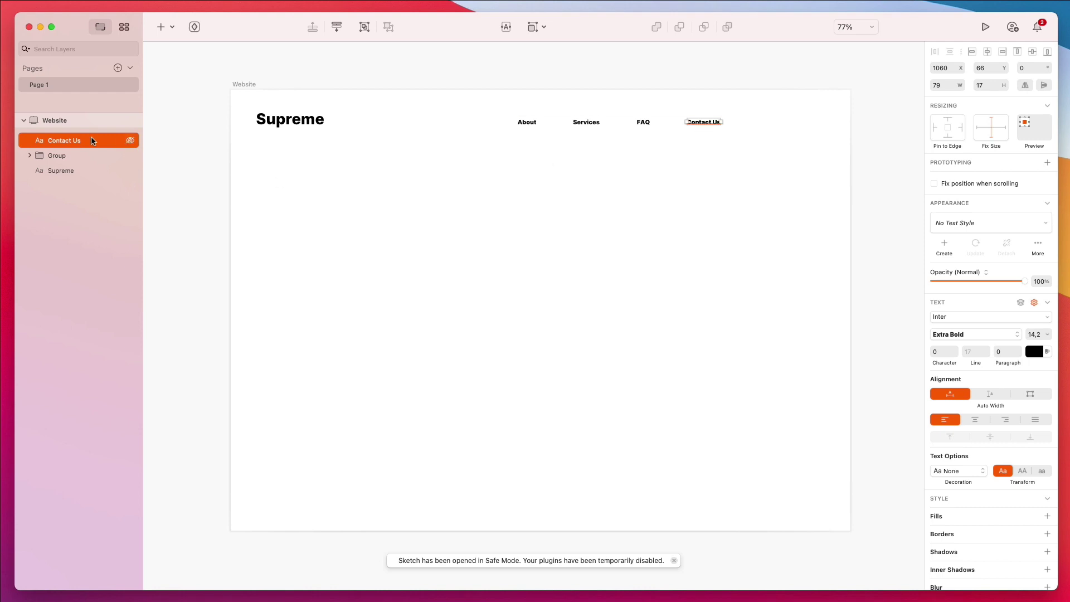
drag(699, 124, 788, 124)
double_click(788, 122)
text(Get Started)
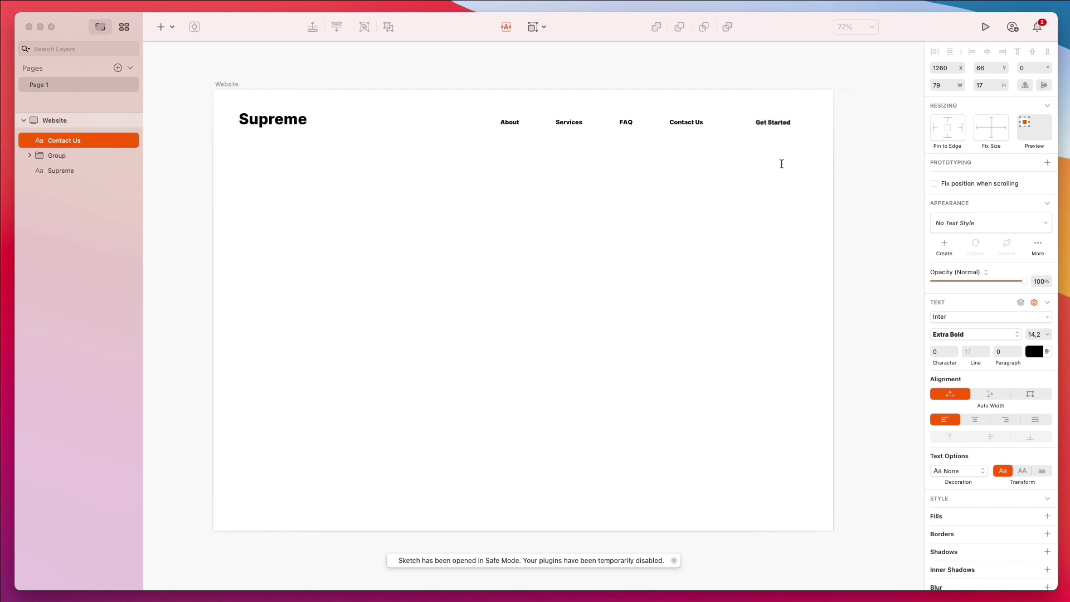
click(777, 141)
scroll(788, 80, down, 3)
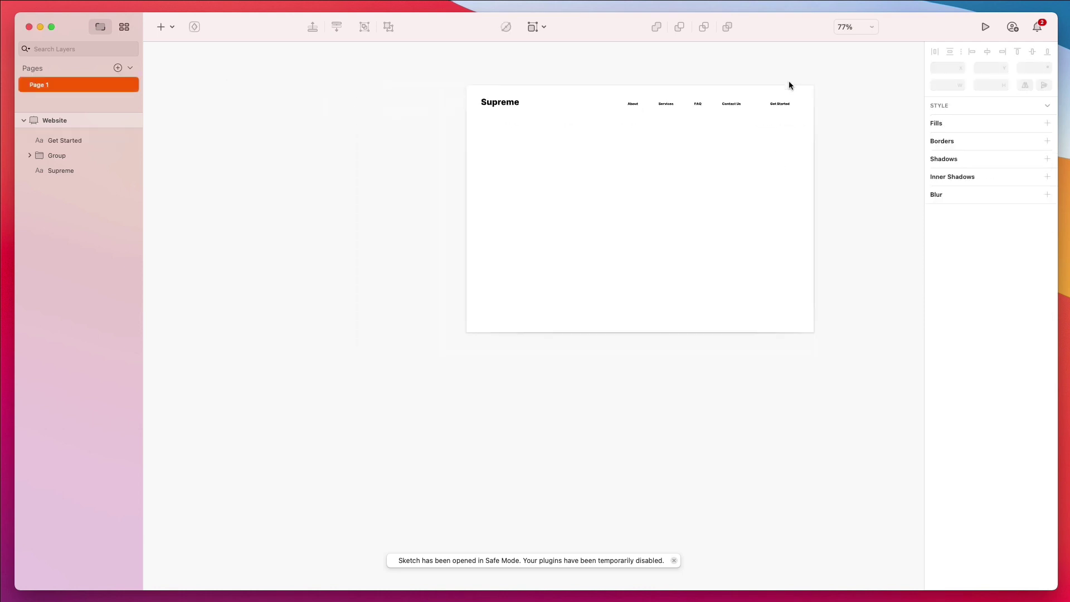
- Draw a grey rectangle over Get Started and move it below the label in Layers
key(r)
mouse_move(706, 128)
mouse_down()
mouse_move(749, 162)
mouse_move(811, 167)
mouse_up()
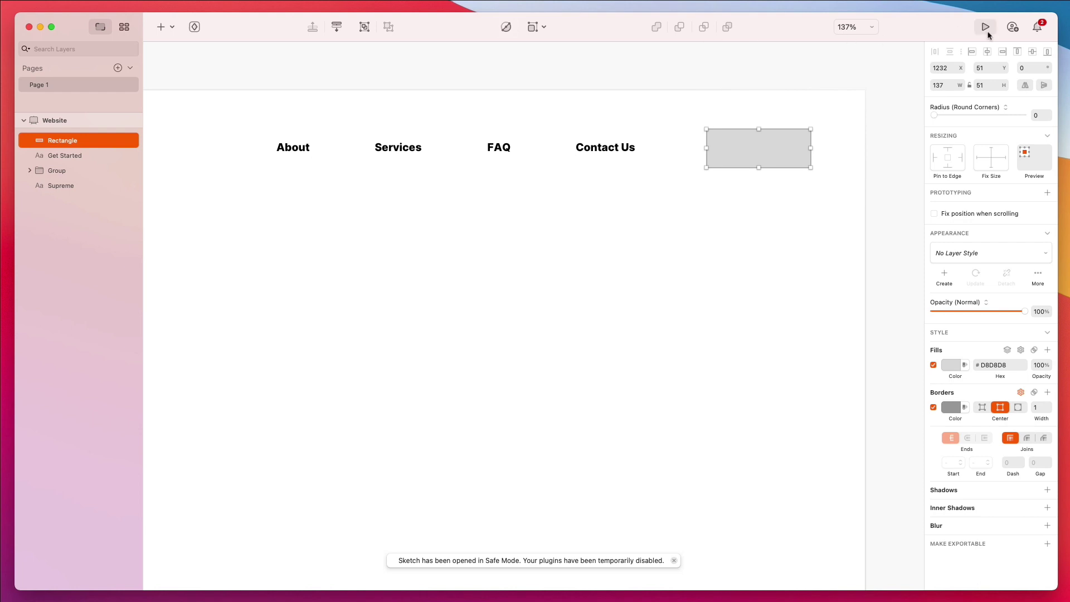
key(alt)
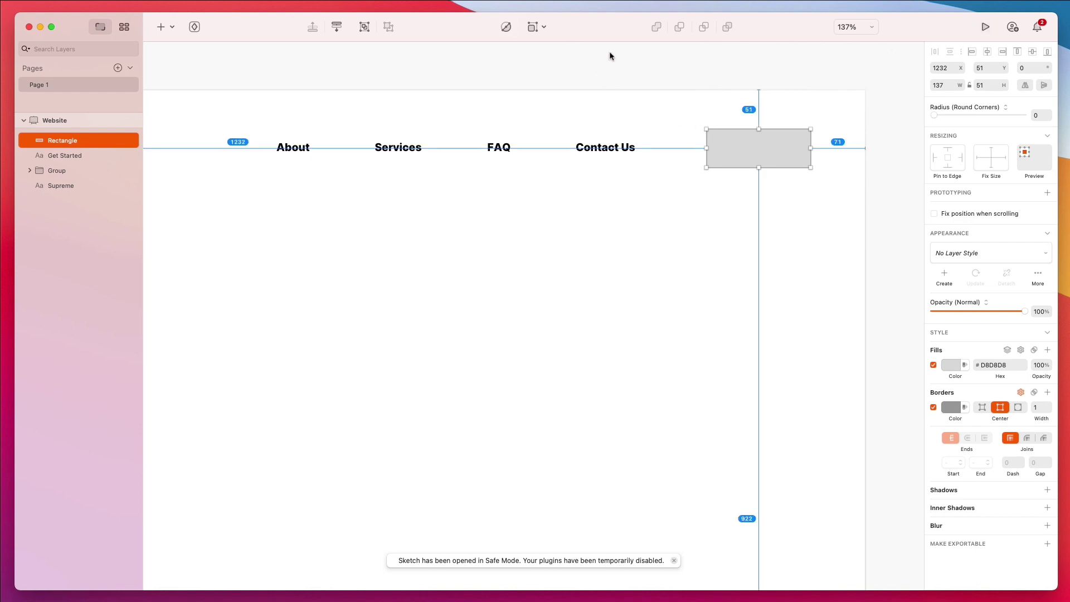
drag(72, 140, 73, 161)
- Customize the toolbar to include the Forward and Backward ordering controls
right_click(791, 29)
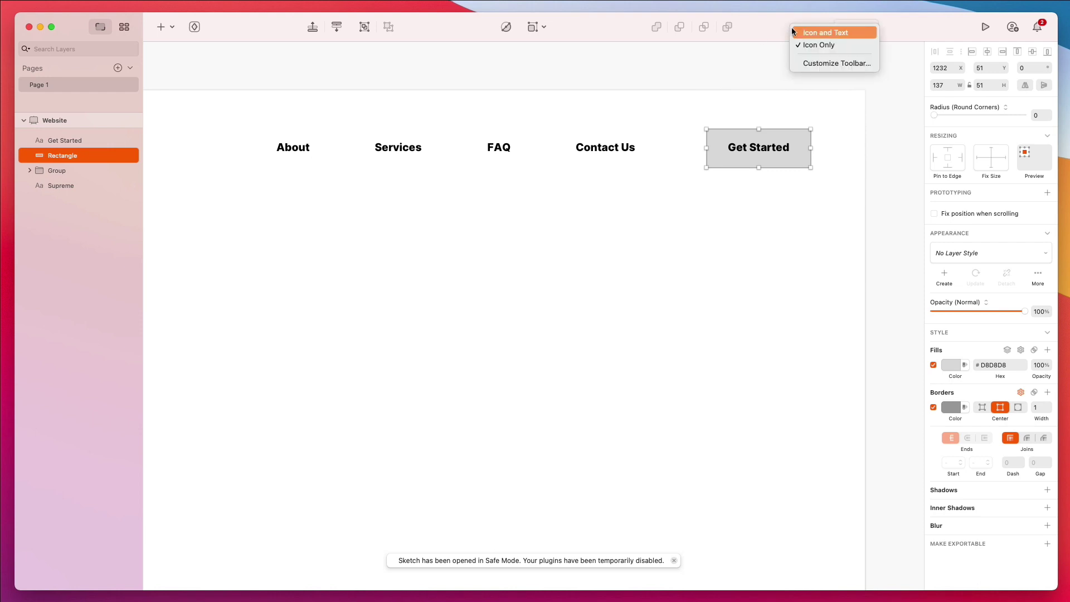
click(811, 65)
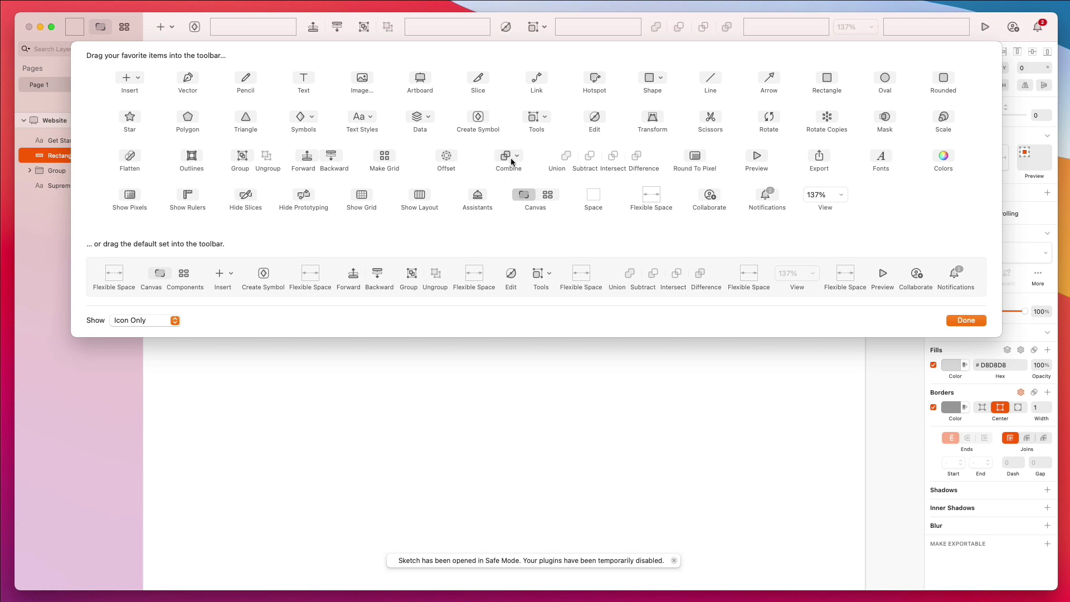
drag(331, 156, 817, 28)
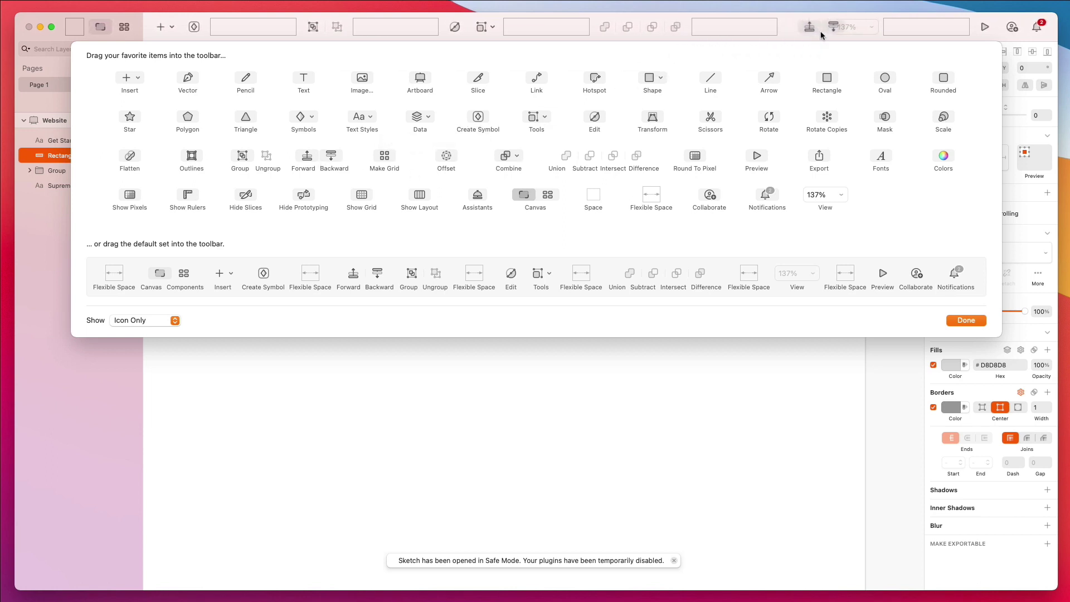
click(967, 320)
scroll(719, 192, down, 5)
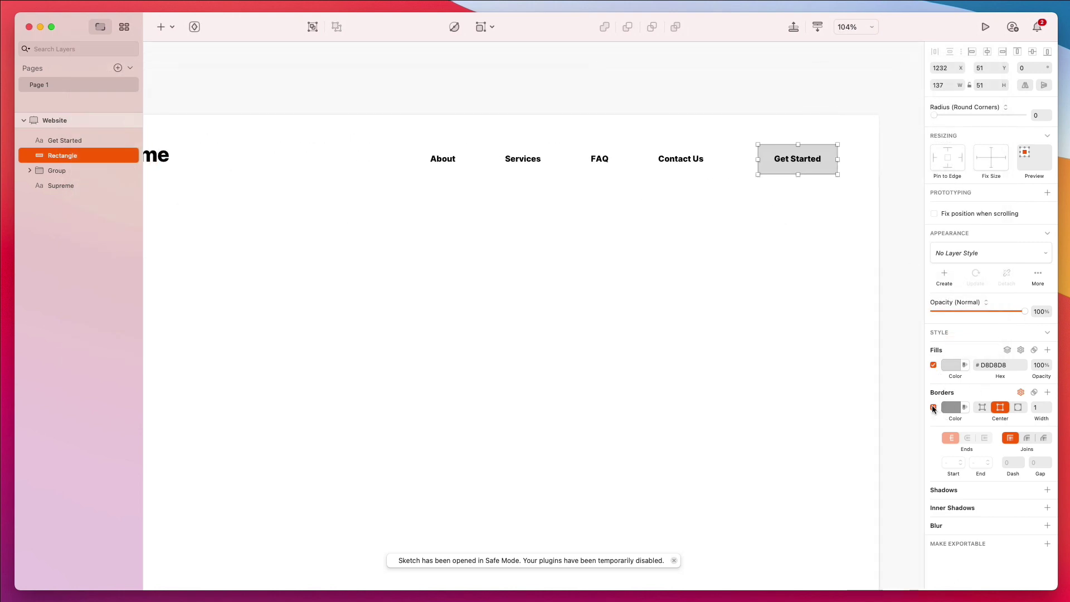
- Remove the rectangle's border and fill it black
click(934, 408)
click(946, 365)
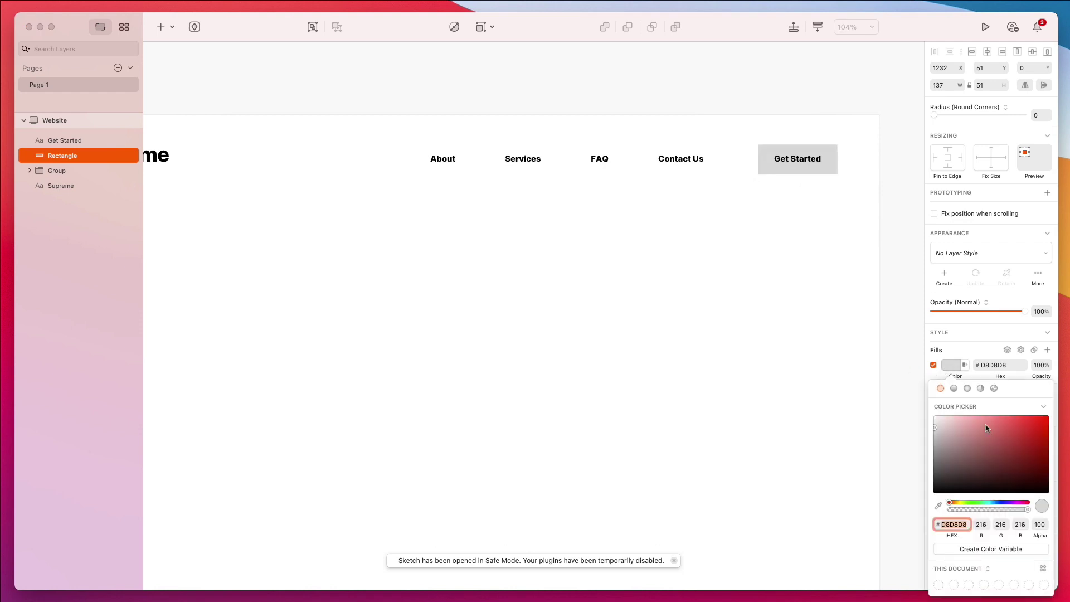
drag(947, 474, 877, 551)
click(810, 217)
- Make the Get Started text white (FFFFFF)
click(802, 162)
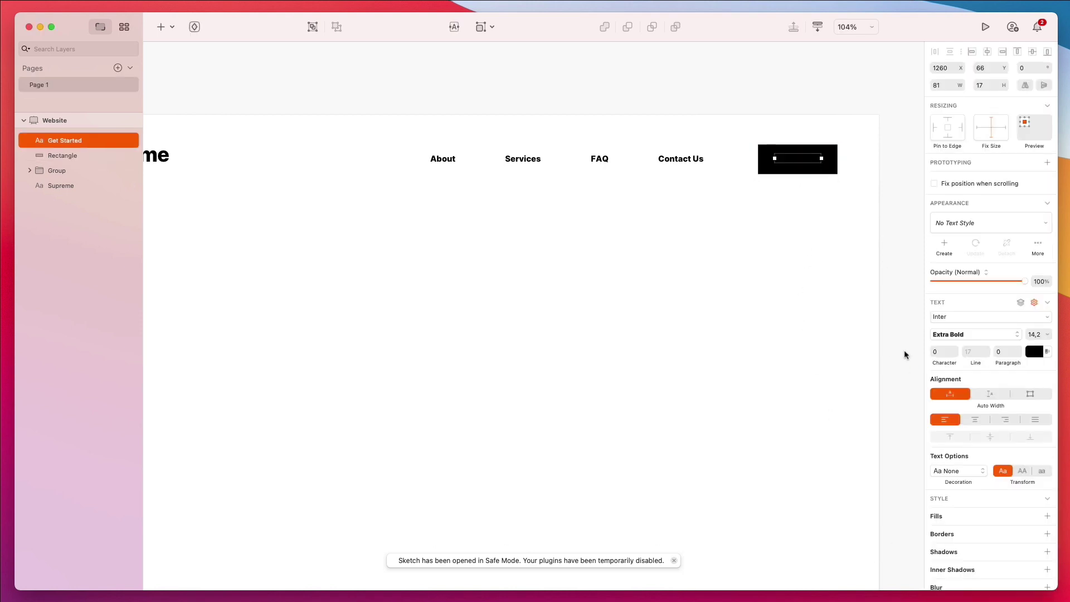
click(1034, 351)
click(952, 492)
text(FFFFFF)
key(Return)
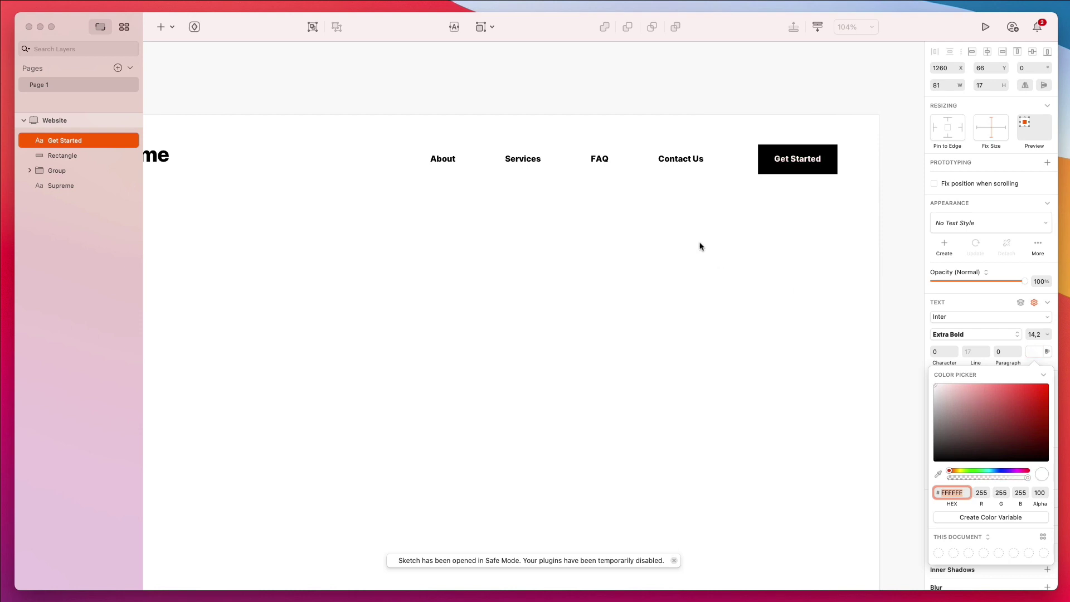
click(700, 244)
scroll(701, 244, up, 2)
scroll(701, 244, down, 5)
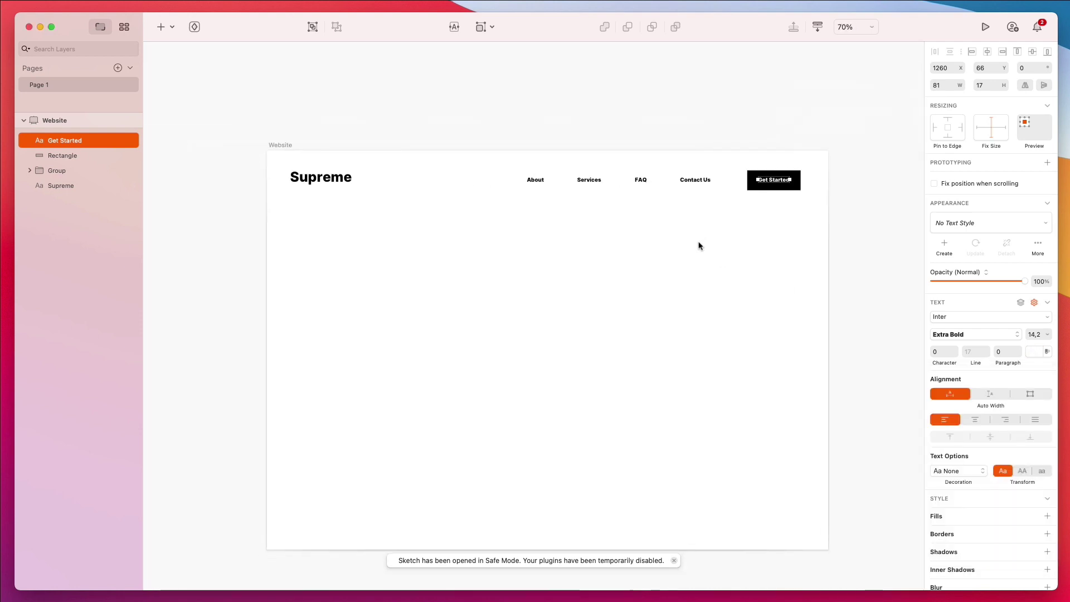
click(801, 168)
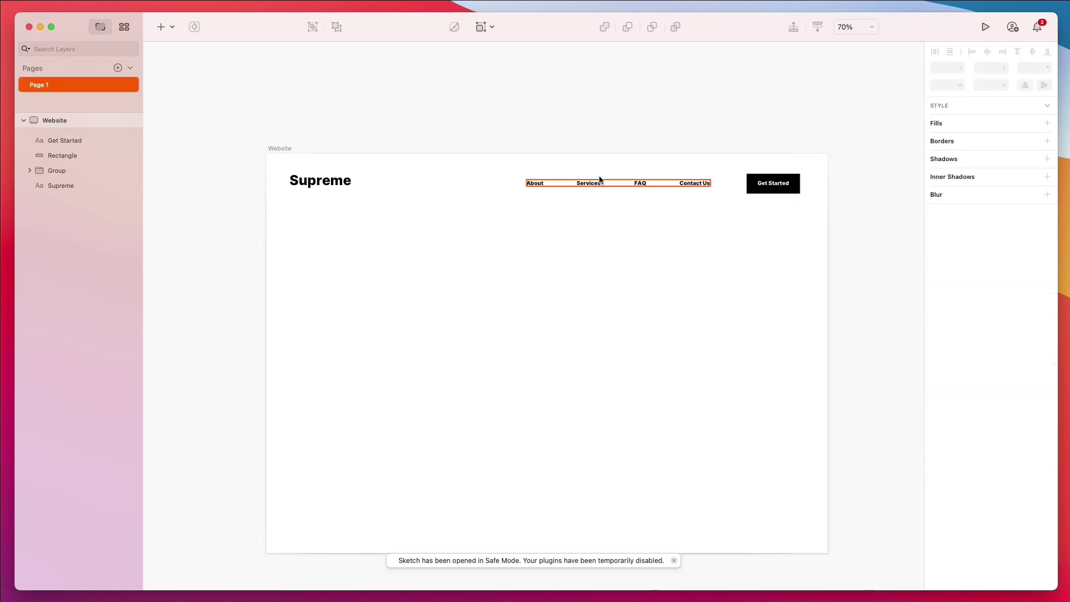
- Set the four nav labels and Get Started to font size 15
drag(521, 173, 694, 186)
shift+click(773, 184)
click(1034, 352)
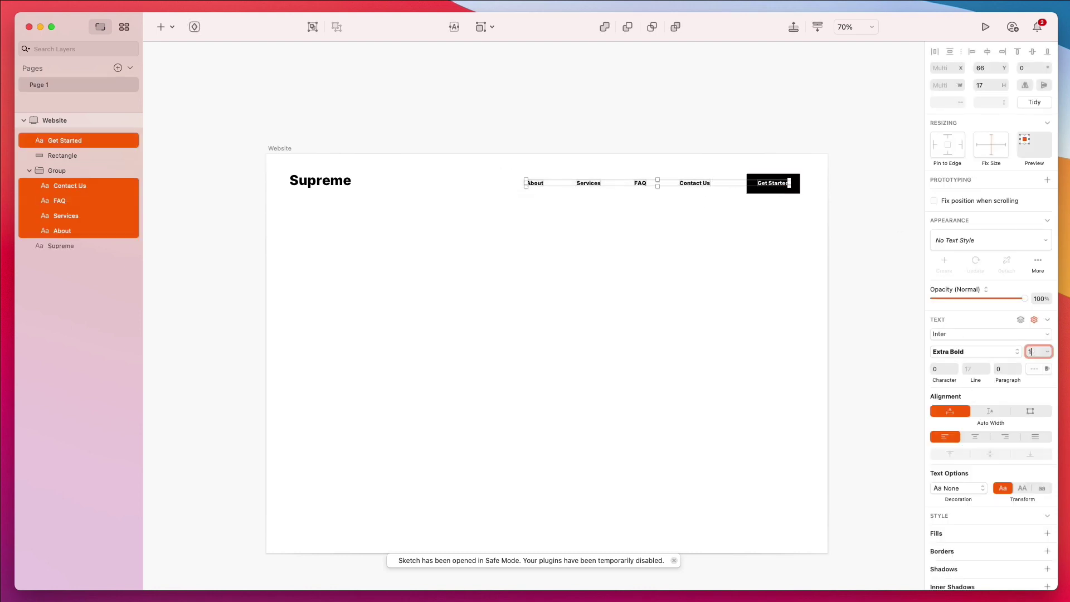
key(Return)
click(724, 351)
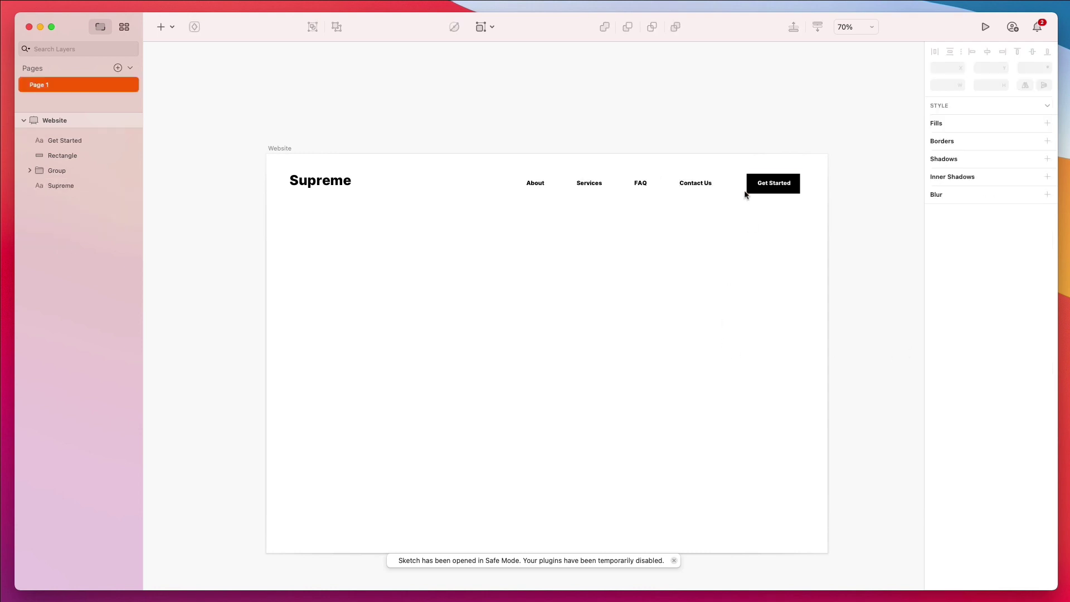
- Nudge the black button rectangle up 1 px, then select the Website artboard
click(747, 185)
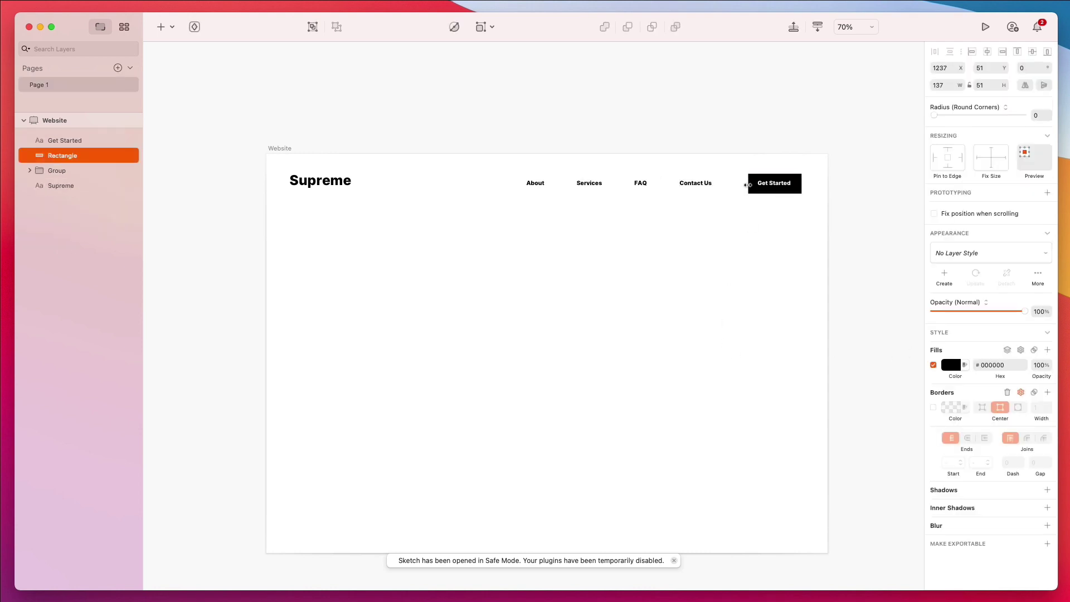
key(Up)
click(543, 153)
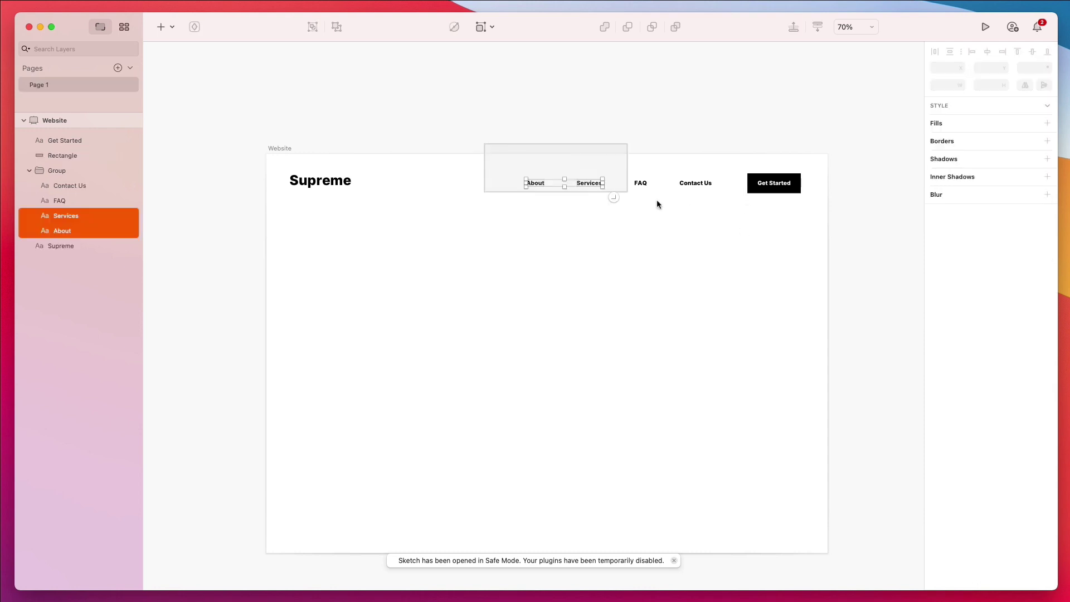
drag(668, 208, 700, 210)
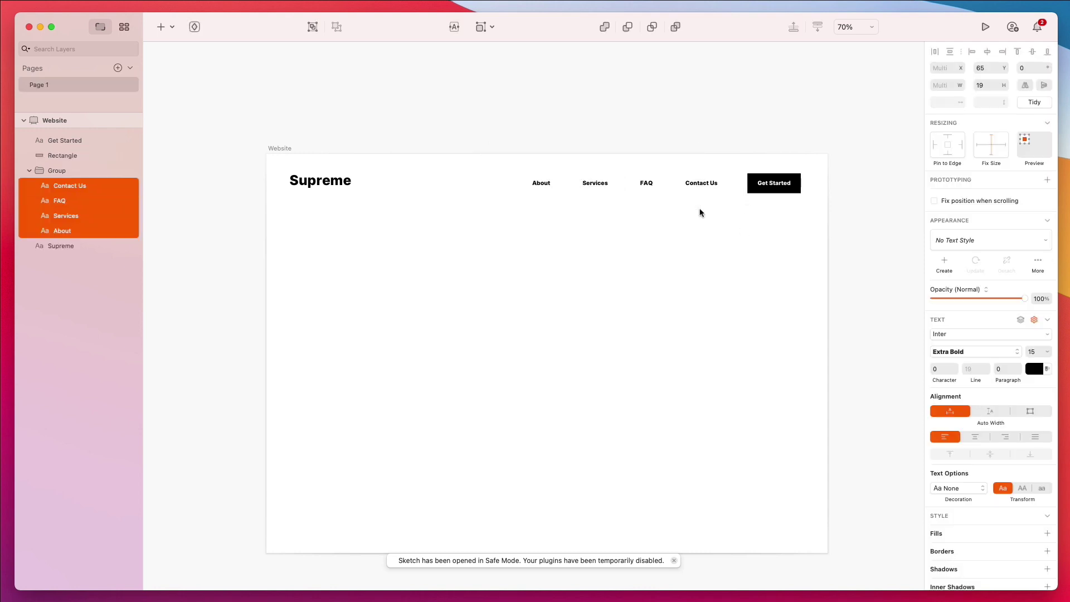
click(794, 200)
drag(807, 164, 505, 223)
click(563, 217)
click(277, 149)
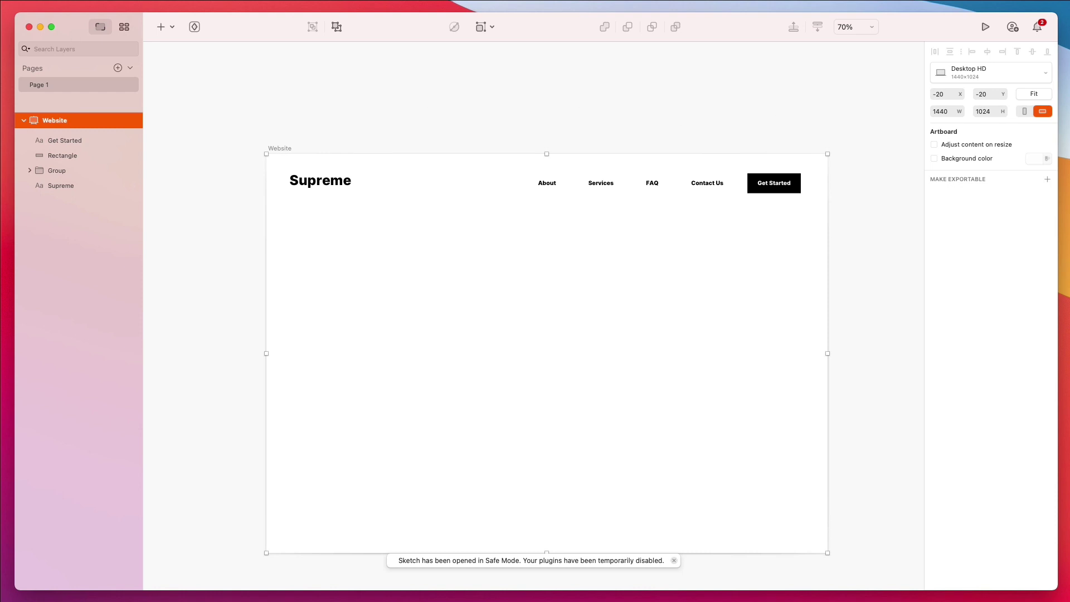
- Show the layout columns on the Website artboard and open Layout Settings from View > Canvas
click(2, 1)
mouse_move(12, 197)
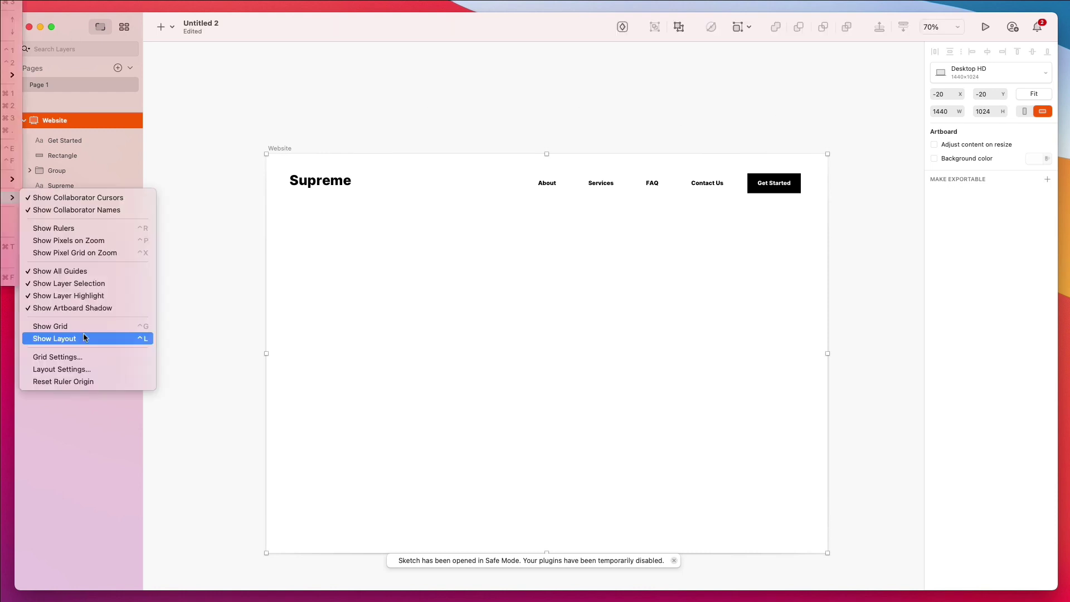
click(84, 338)
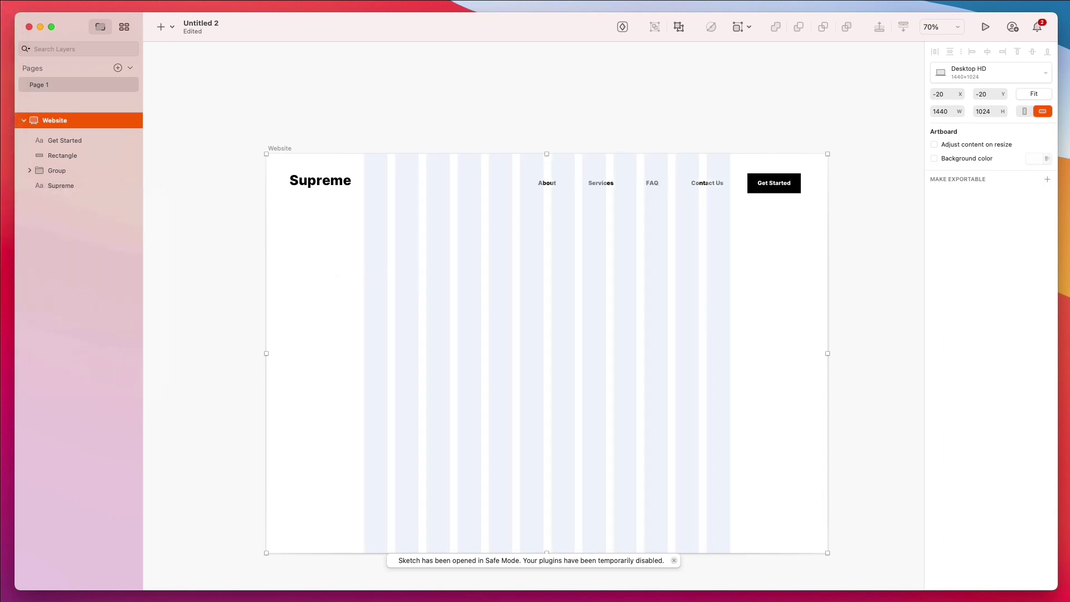
click(3, 1)
mouse_move(12, 197)
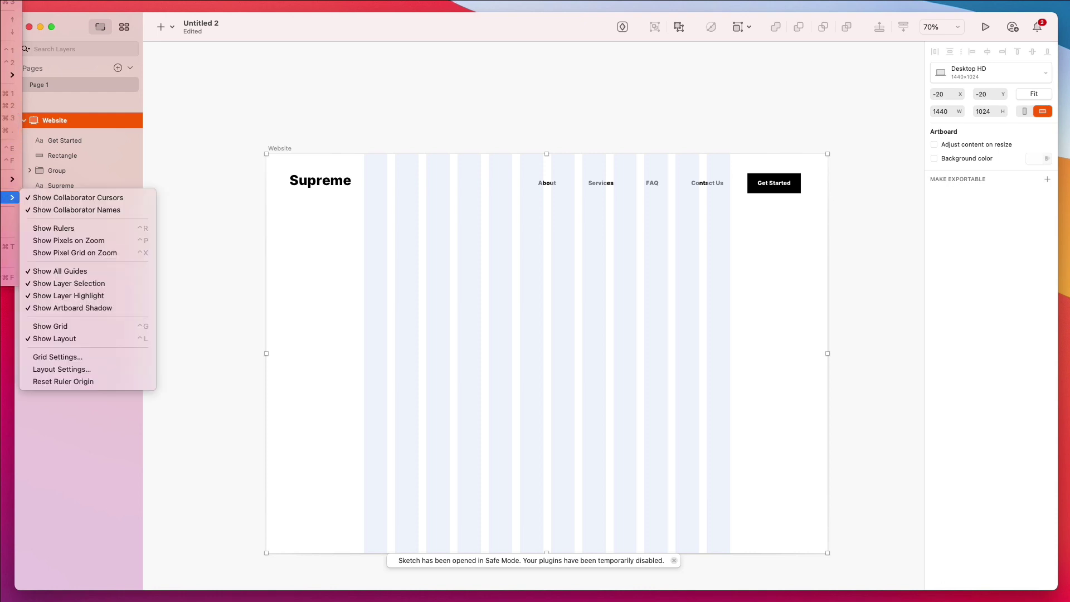
click(99, 369)
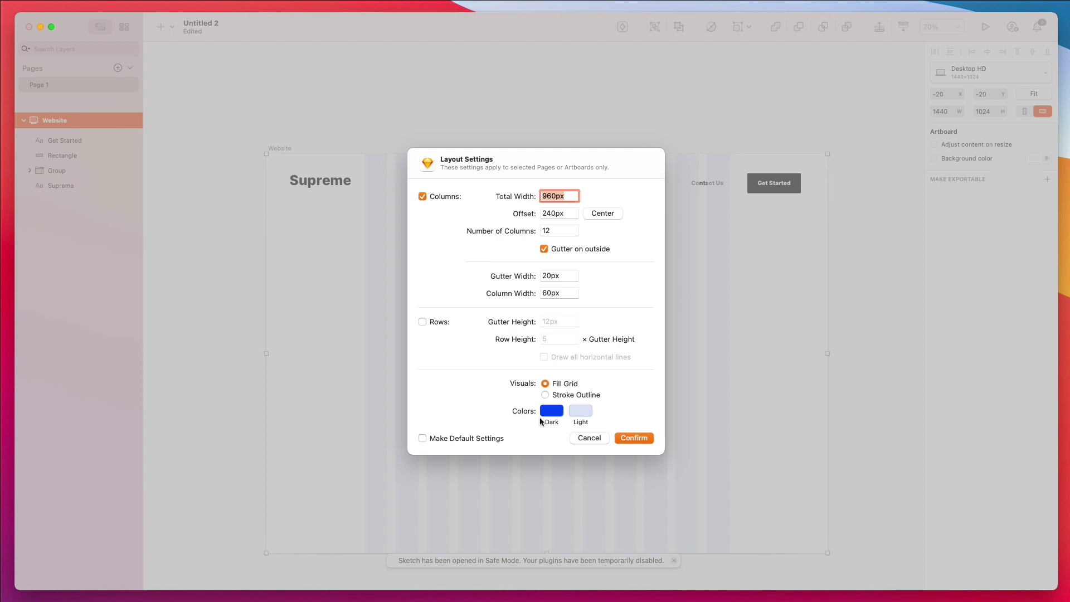
- Try grid total widths of 975, 1215, 1350 and 1380px, re-centring each time
click(564, 232)
click(569, 199)
text(975px)
key(BackSpace)
key(BackSpace)
key(BackSpace)
key(BackSpace)
key(BackSpace)
text(1215px)
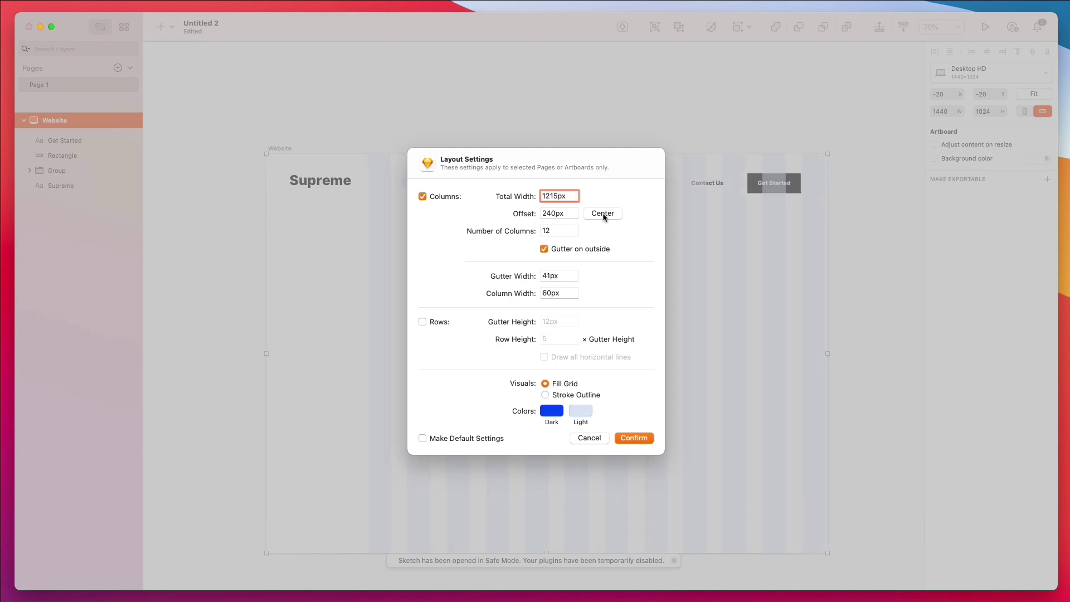
click(603, 215)
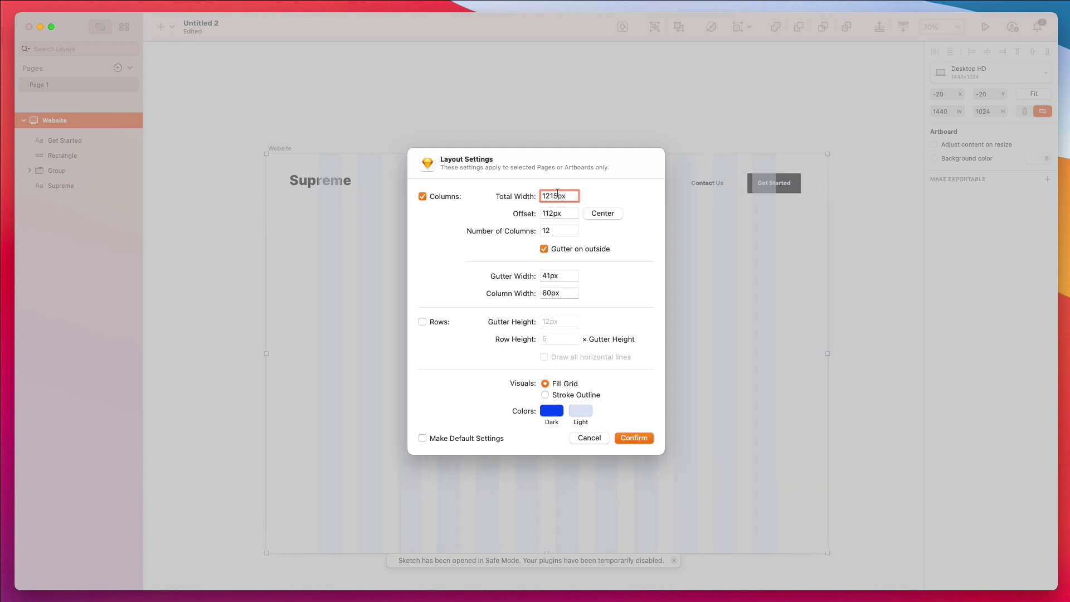
key(BackSpace)
key(BackSpace)
key(BackSpace)
key(BackSpace)
key(BackSpace)
key(BackSpace)
text(1350px)
click(602, 216)
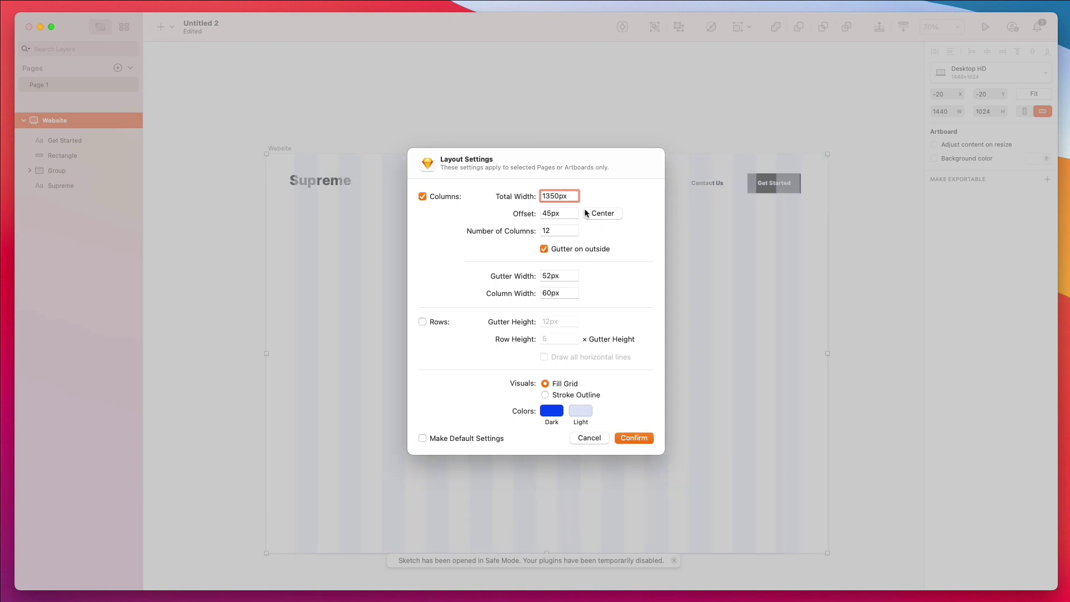
key(BackSpace)
key(BackSpace)
key(BackSpace)
key(BackSpace)
text(80px)
click(599, 215)
- Change the Light grid colour to a paler shade
click(580, 412)
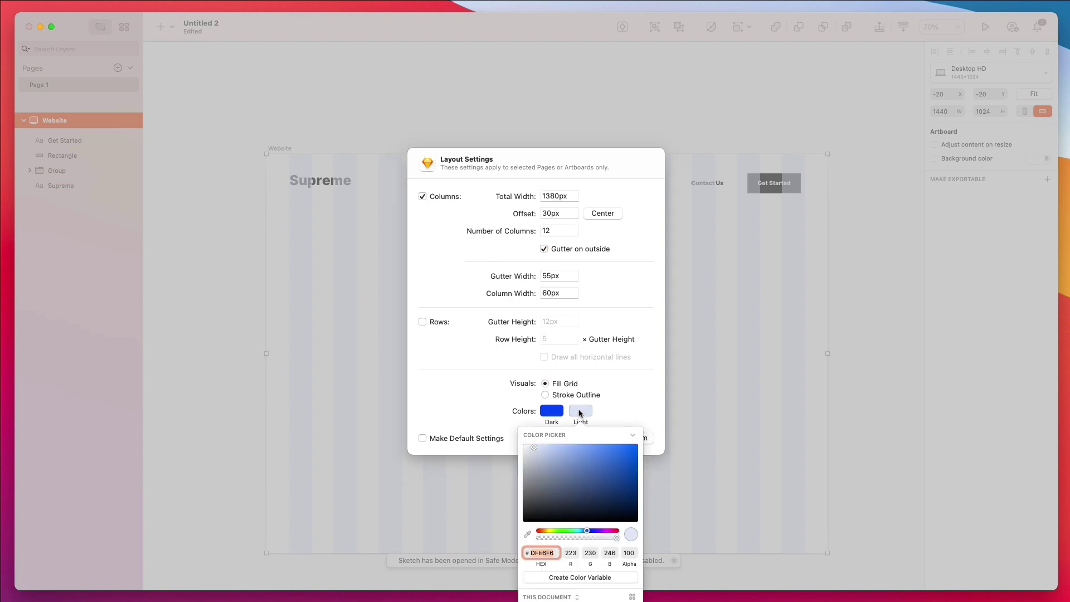
click(529, 449)
click(650, 403)
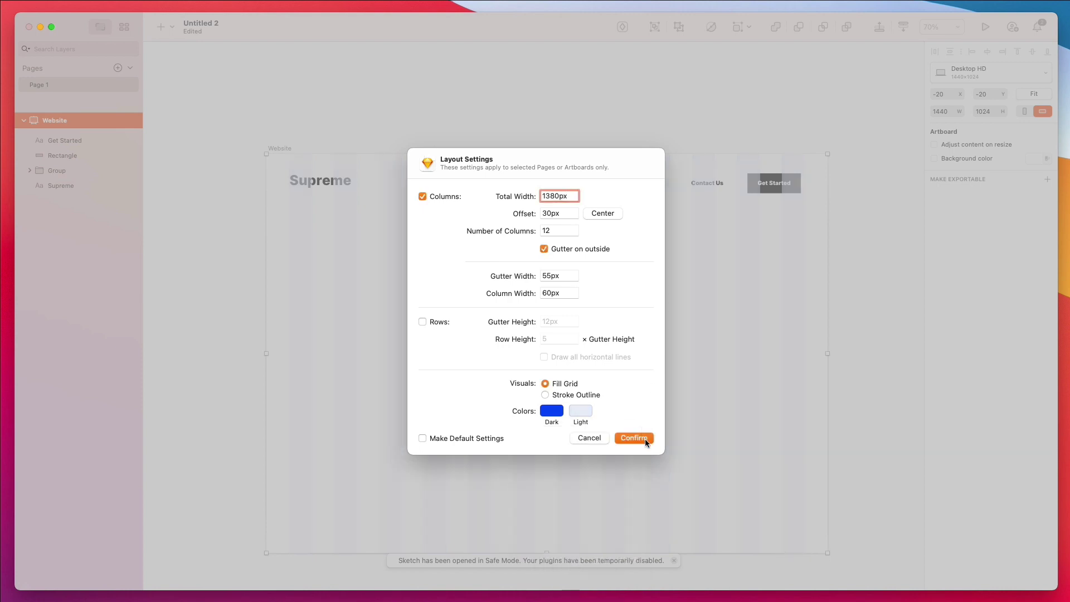
- Adjust the grid offset and try gutter widths of 70, 10 and 25px
click(560, 213)
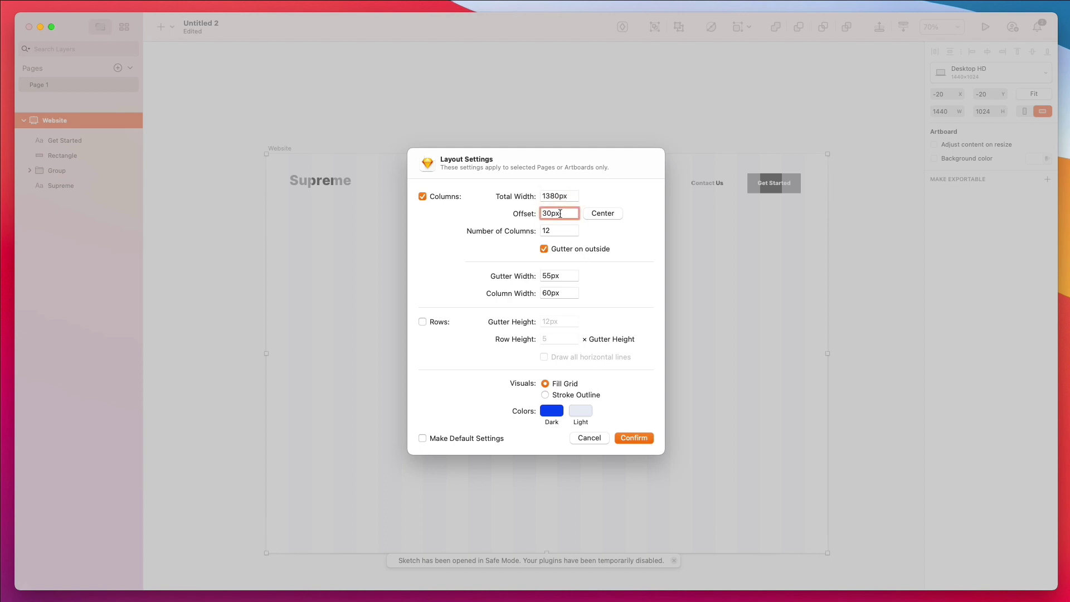
double_click(555, 275)
text(70)
double_click(555, 275)
text(10)
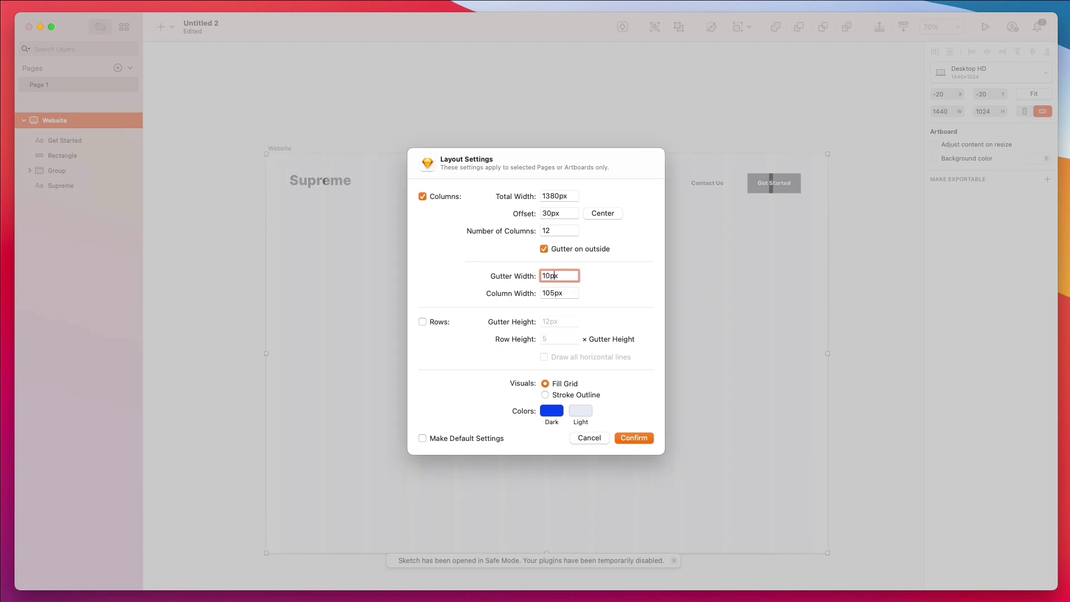
double_click(555, 276)
text(25)
key(Up)
key(Up)
key(Up)
key(Down)
key(Down)
key(Down)
key(Down)
key(Down)
key(Down)
key(Down)
key(Down)
key(Down)
key(Down)
key(Down)
key(Down)
- Reduce the total width to 1320px and centre the grid
click(556, 195)
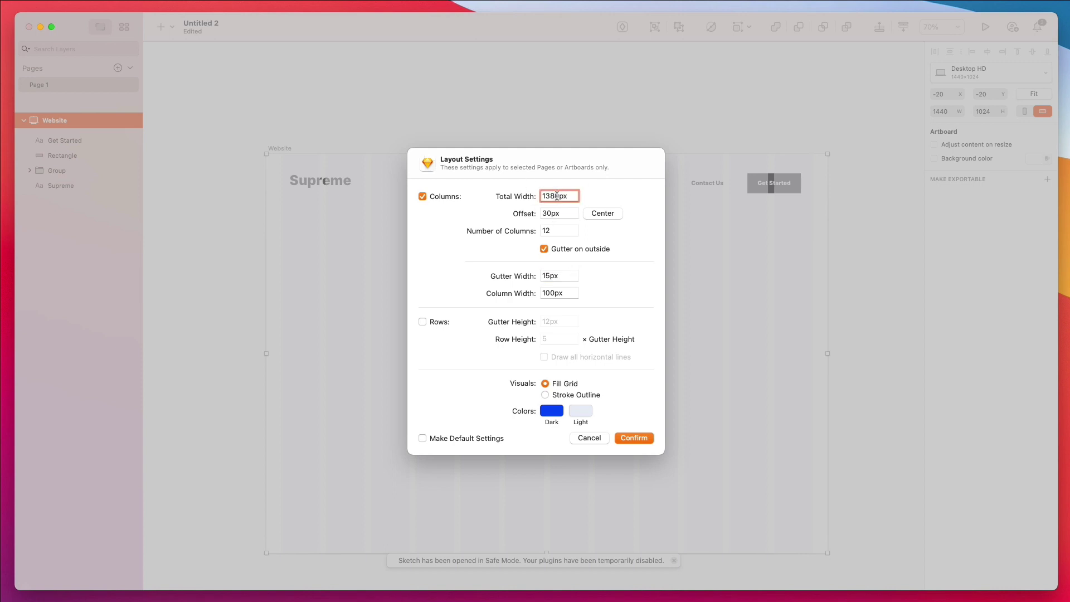
key(Down)
key(Down)
key(Down)
key(Down)
key(Down)
key(Down)
key(Down)
key(Down)
key(Down)
key(Down)
key(Down)
key(Down)
key(Down)
click(603, 214)
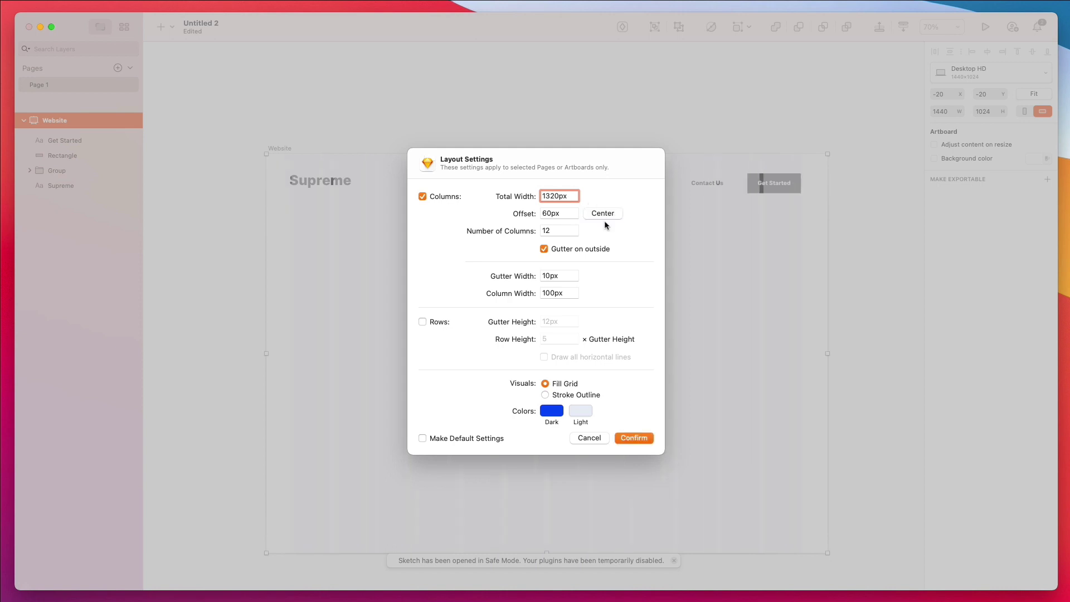
- Apply the new column layout and review the header's Supreme text and nav buttons
click(634, 438)
click(480, 136)
scroll(315, 172, down, 3)
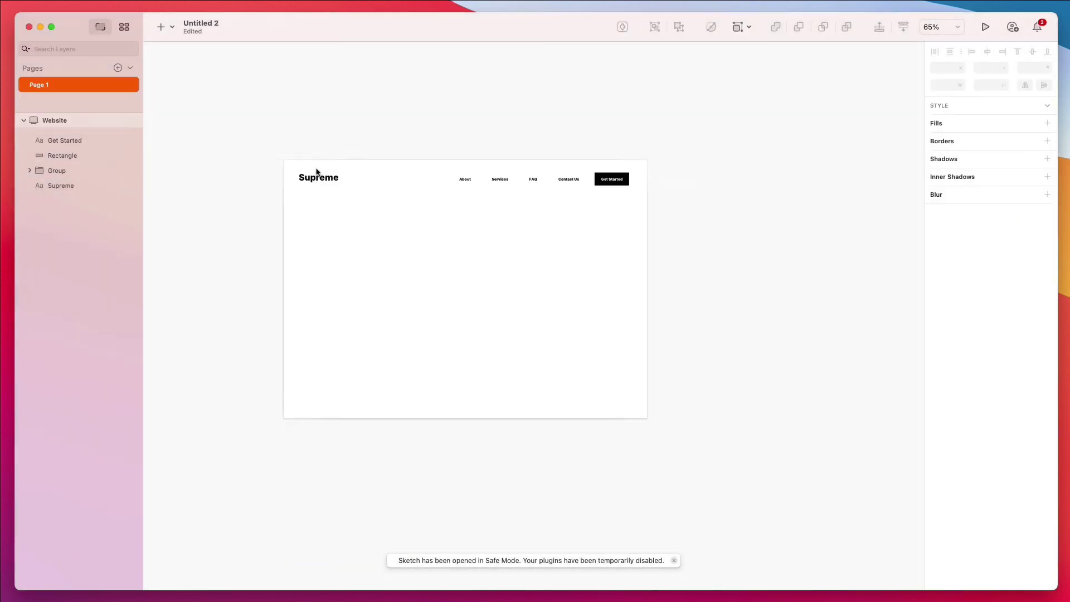
scroll(316, 172, up, 5)
click(250, 160)
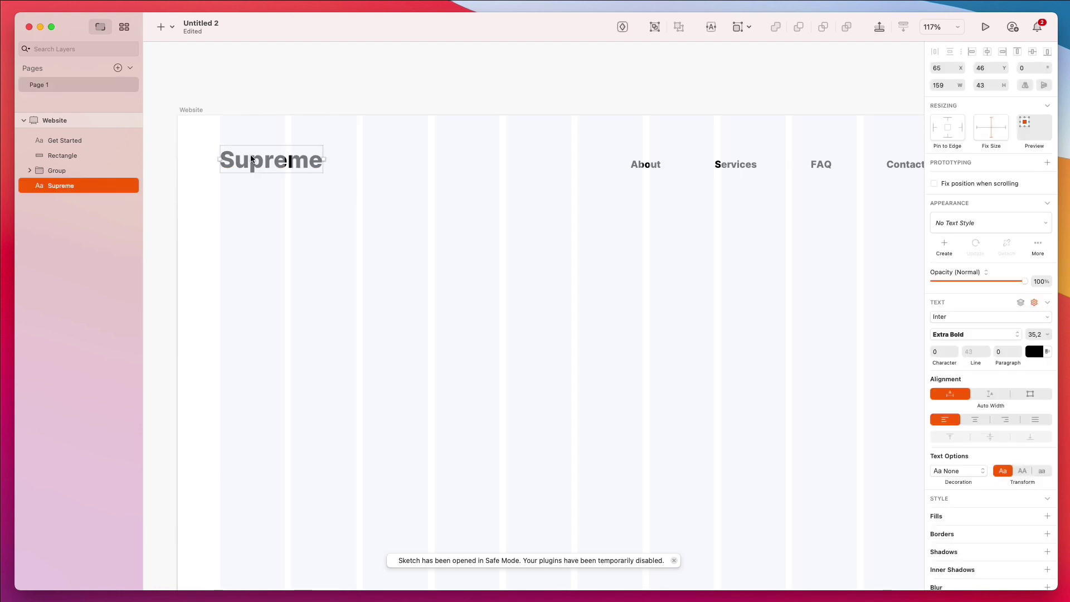
scroll(420, 160, right, 10)
drag(715, 136, 660, 168)
click(626, 105)
- Duplicate the Supreme text further down the Website artboard, at y 357
scroll(592, 134, left, 2)
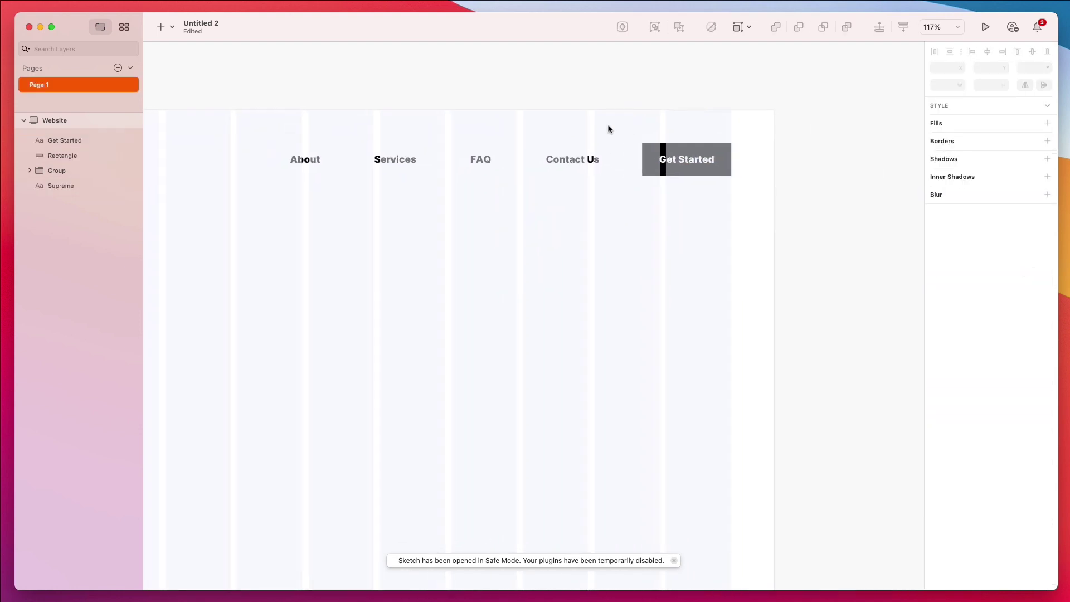
scroll(464, 143, up, 5)
scroll(464, 143, down, 7)
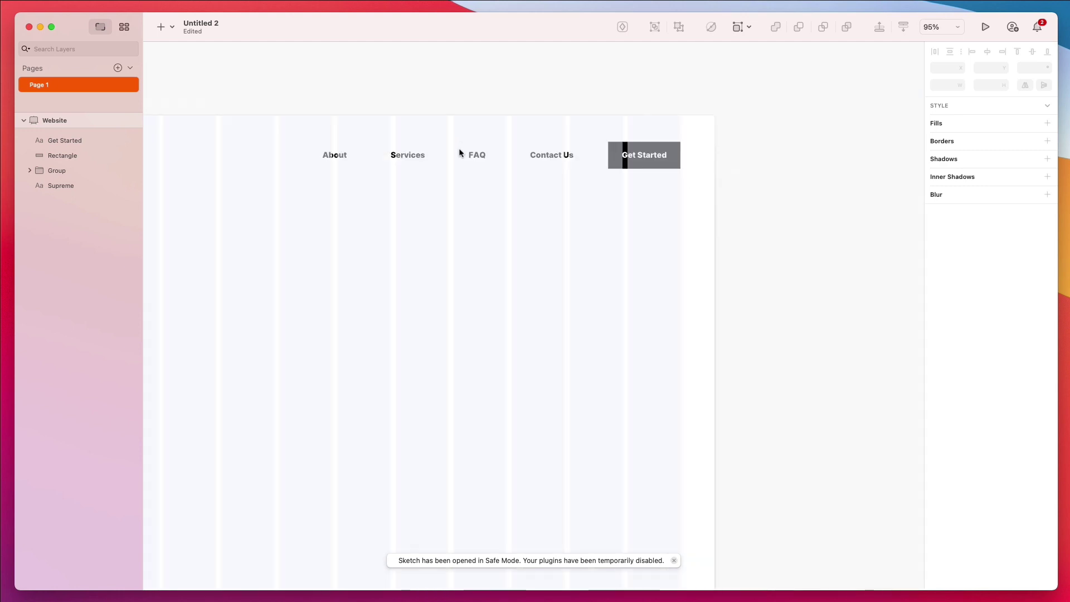
scroll(457, 158, left, 4)
scroll(451, 177, down, 3)
scroll(451, 174, left, 4)
scroll(413, 179, right, 3)
scroll(413, 179, down, 2)
drag(359, 143, 378, 277)
- Retype the copied text as 'Launch your own SaaS digital platform'
double_click(379, 271)
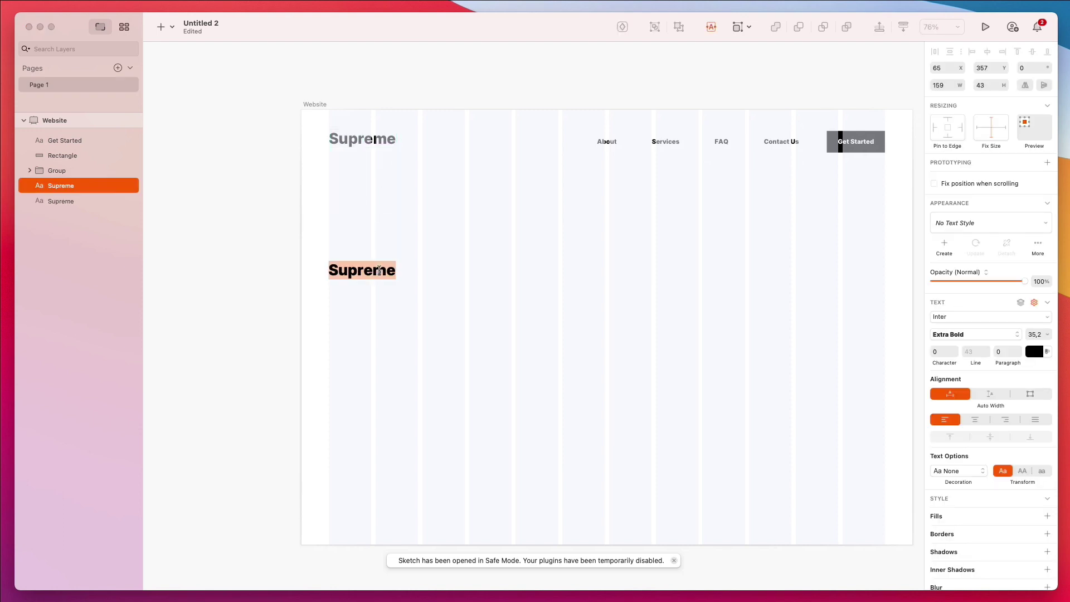
text(Launch )
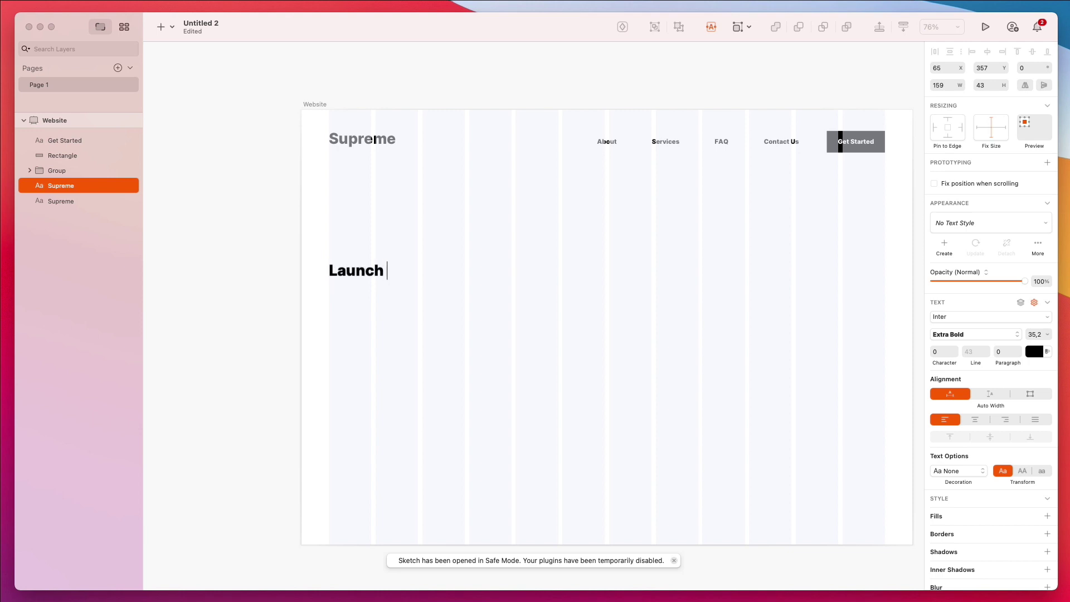
text(your own SaaS )
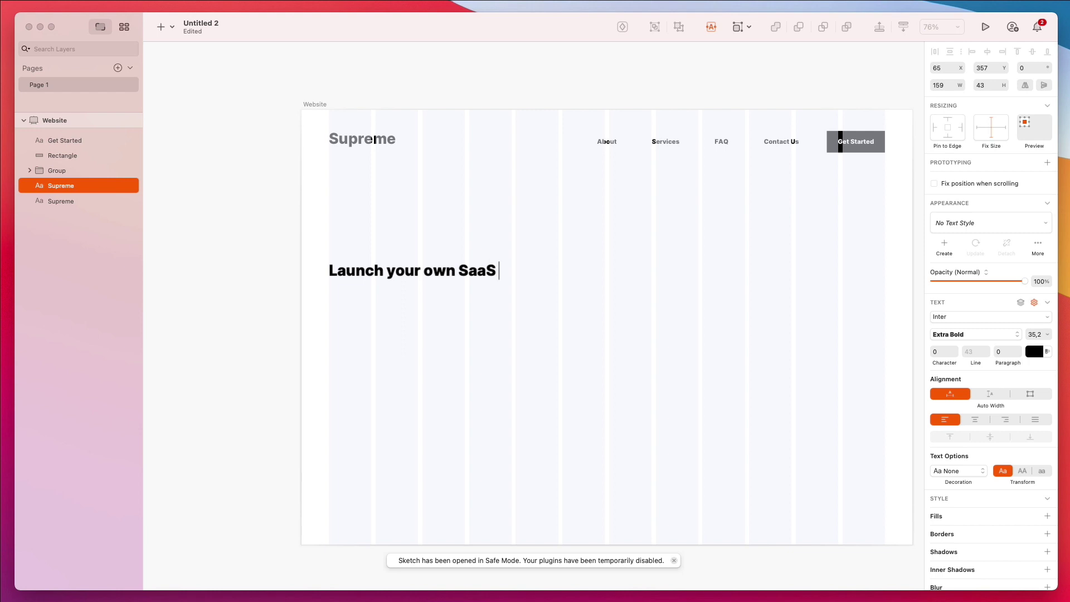
text(platform)
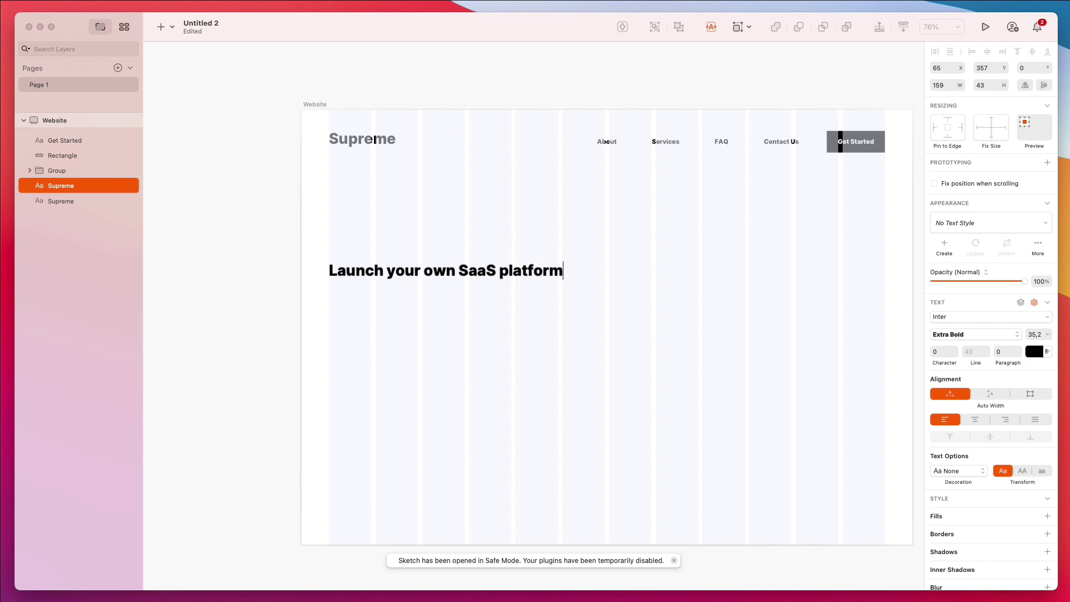
key(Left)
key(Left)
key(Left)
key(Left)
key(Left)
key(Left)
key(Left)
key(Left)
text(digital)
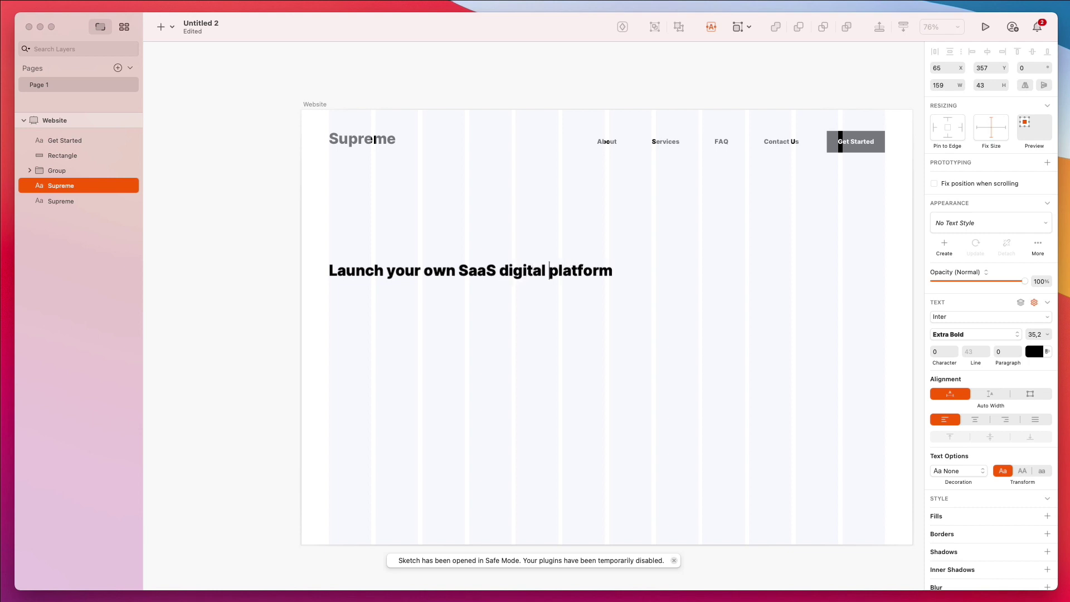
- Set the headline to font size 65.2 and narrow it to wrap onto two lines
key(super+a)
click(1033, 334)
key(shift+Up)
key(shift+Up)
key(shift+Up)
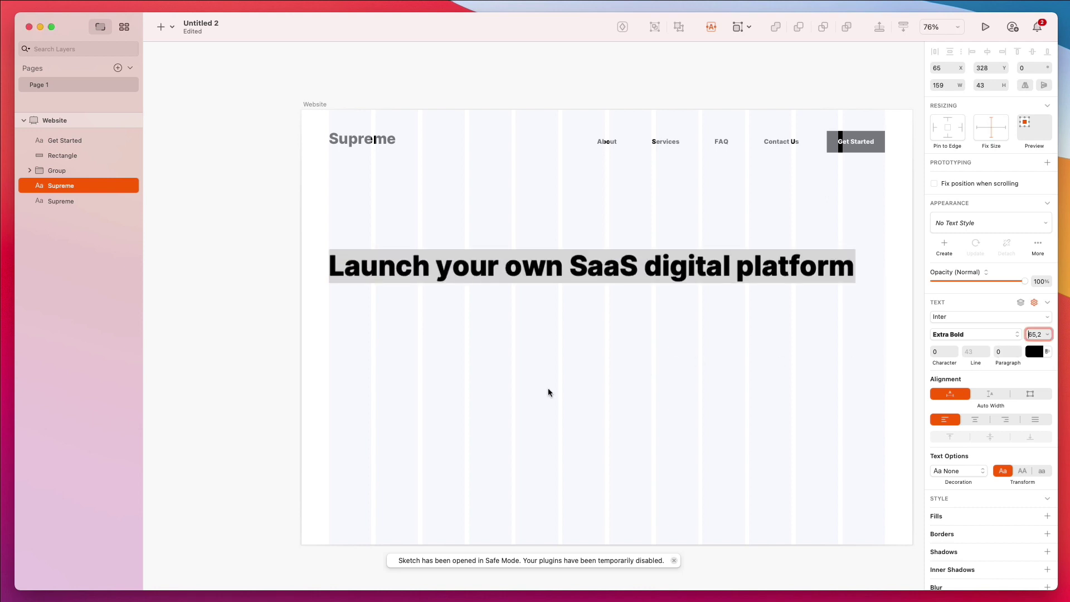
key(Escape)
scroll(492, 346, right, 3)
key(Escape)
click(576, 274)
drag(786, 268, 544, 264)
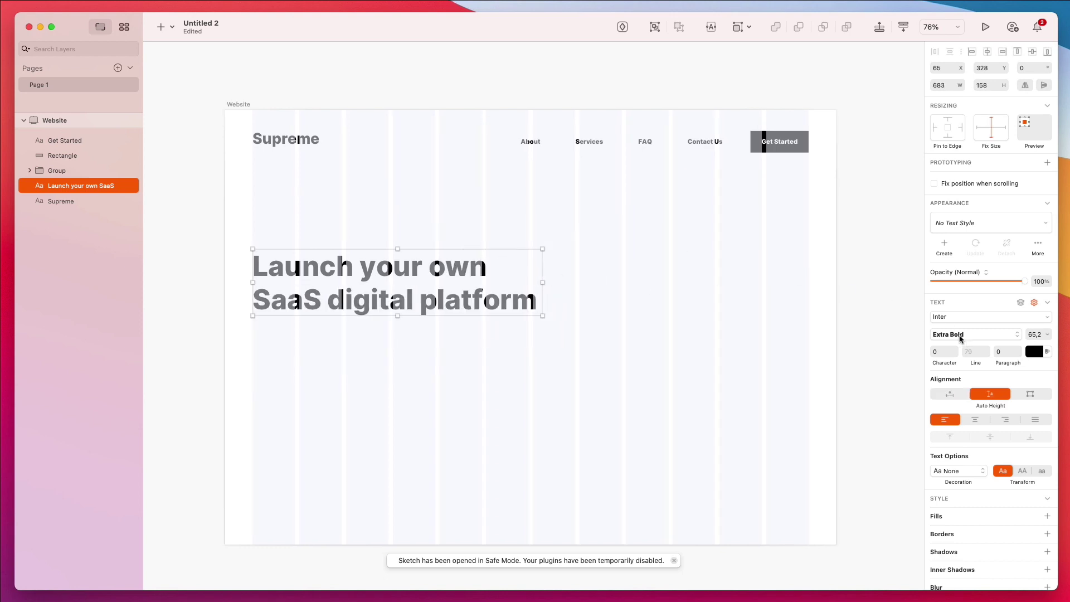
- Change the headline font weight to Bold
click(963, 338)
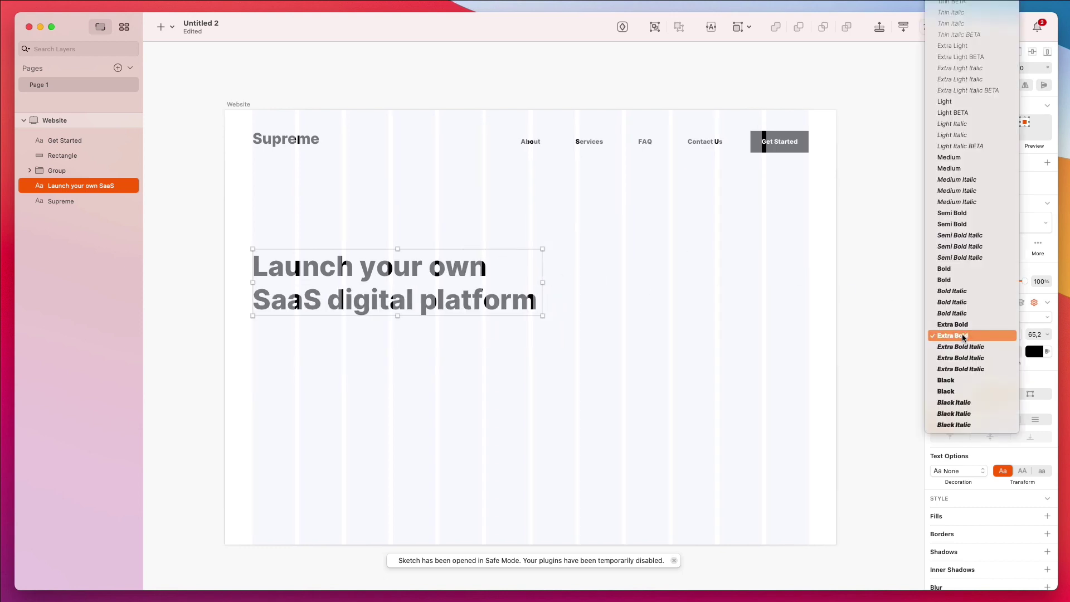
click(959, 214)
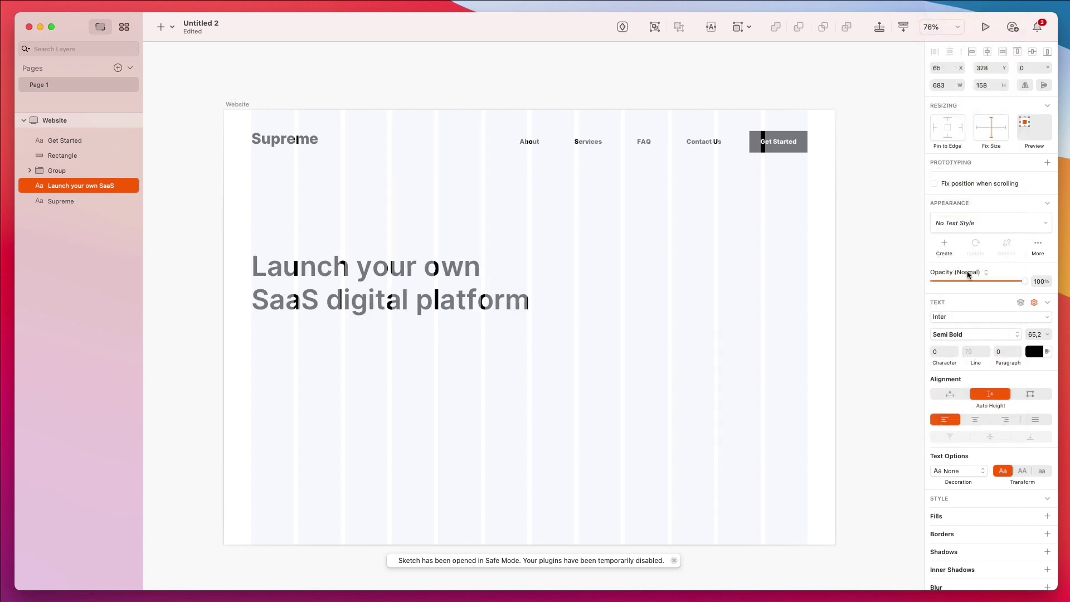
click(962, 334)
click(959, 391)
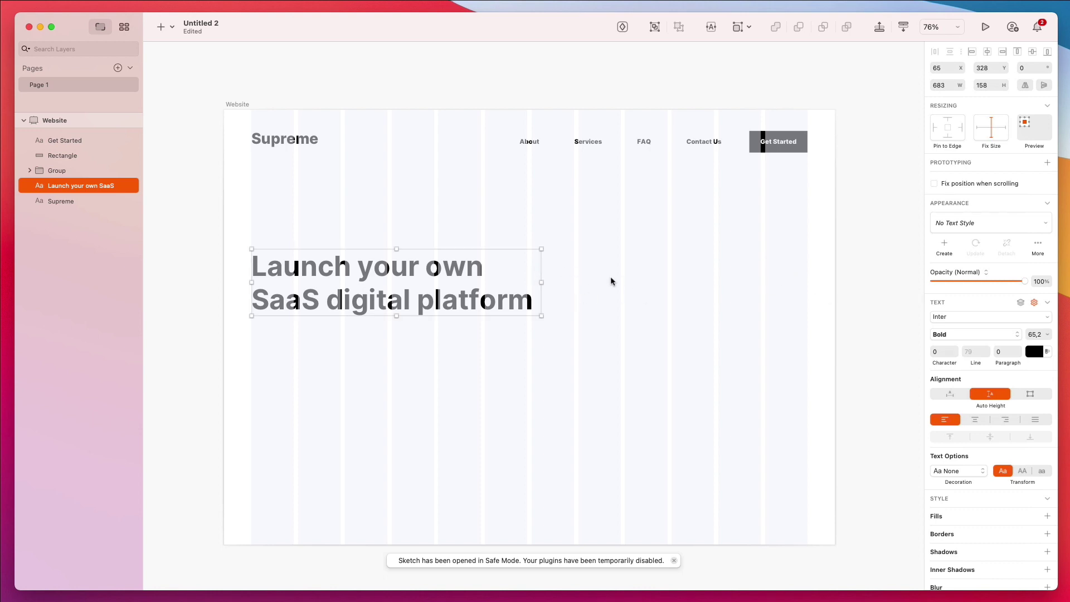
- Scale the headline to 115%, move it lower, and delete the stray duplicate
scroll(612, 282, down, 1)
key(super+k)
text(115)
key(Return)
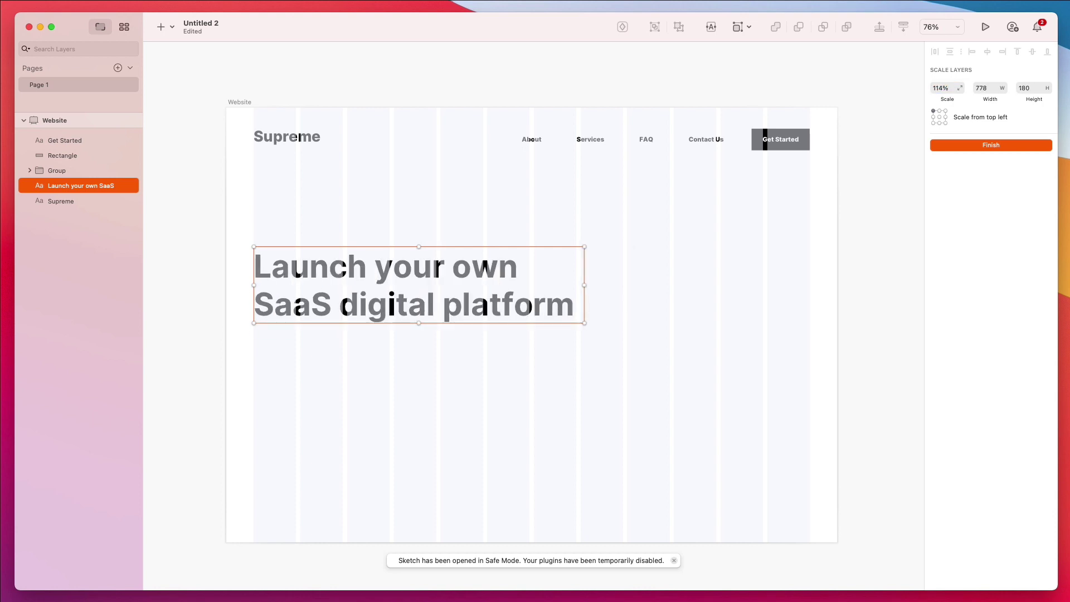
key(Return)
key(Return)
key(Escape)
key(Escape)
drag(446, 272, 450, 390)
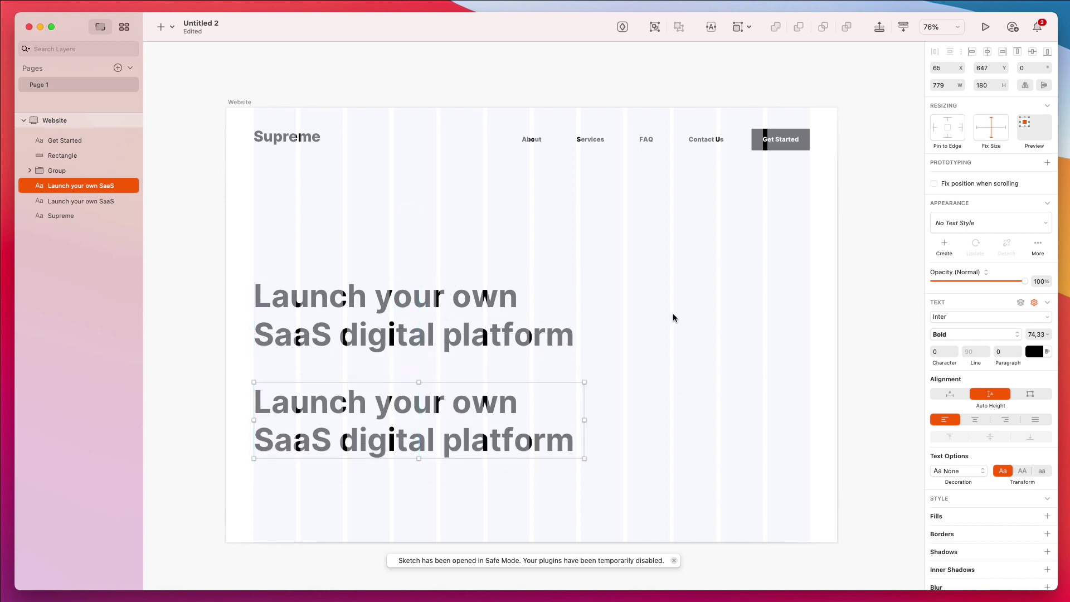
key(Delete)
- Copy the About label below the headline as the subtitle 'The best way to kickstart your idea from scratch'
click(534, 142)
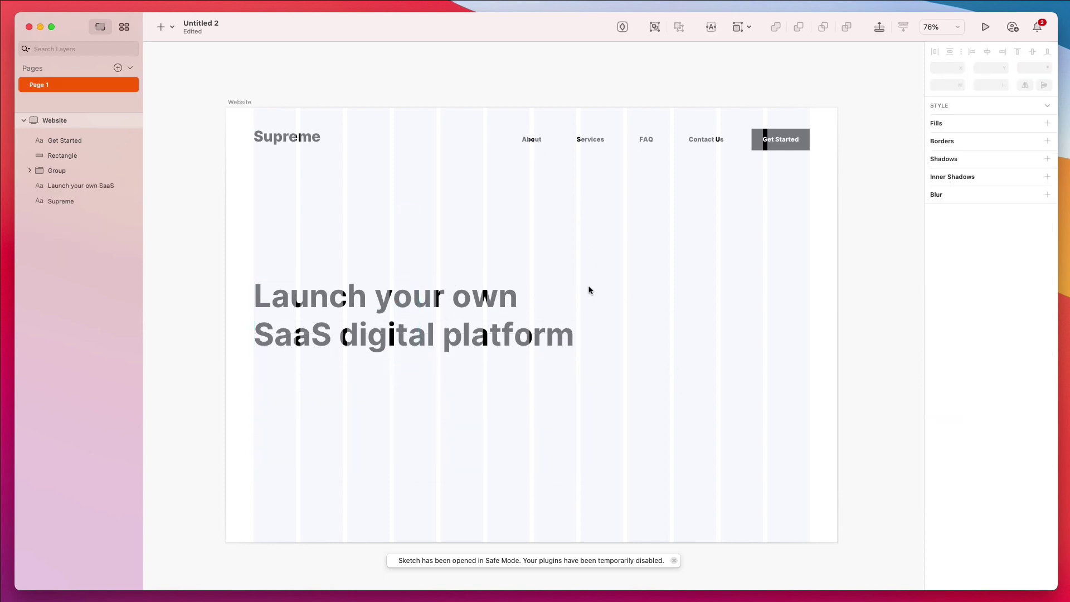
alt+drag(537, 139, 284, 373)
double_click(282, 372)
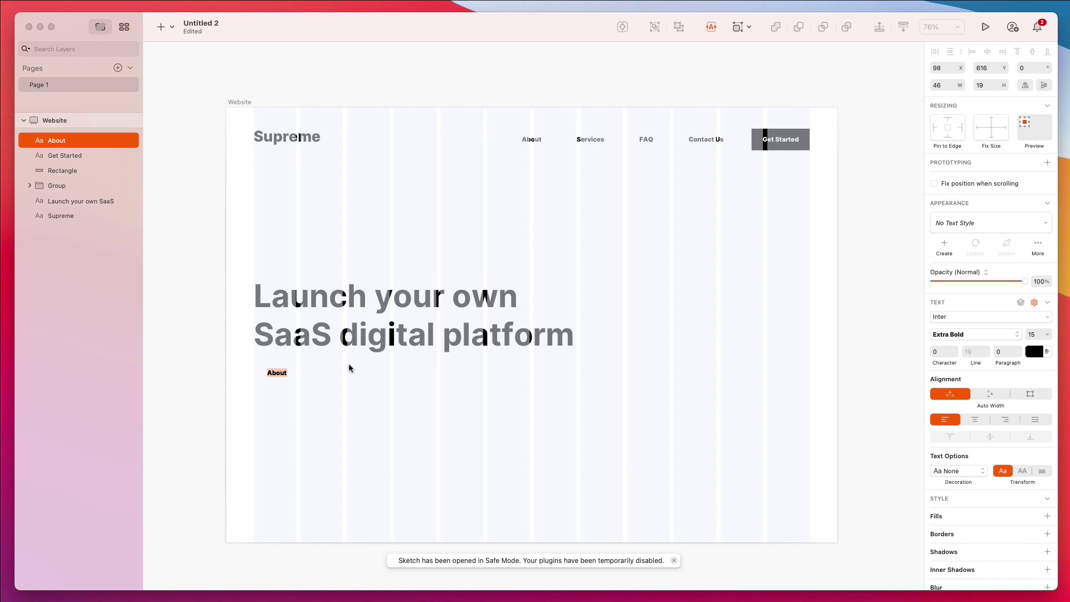
text(The best way to kickstart your idea from scratch)
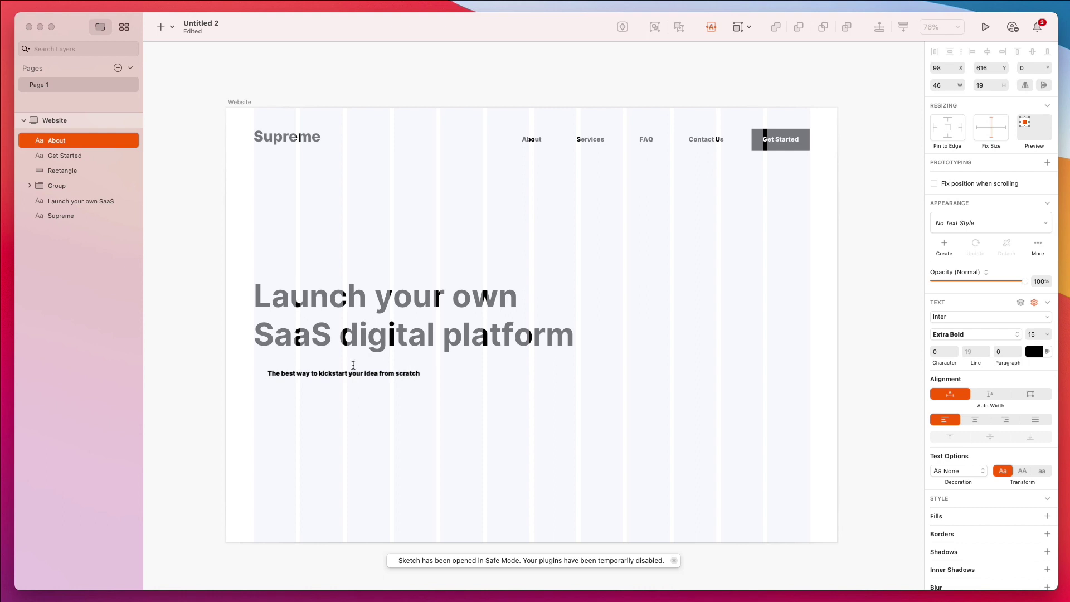
click(368, 402)
- Duplicate the subtitle below it and start typing the second line, 'Never'
click(347, 375)
drag(347, 376, 343, 393)
double_click(343, 393)
text(Nev)
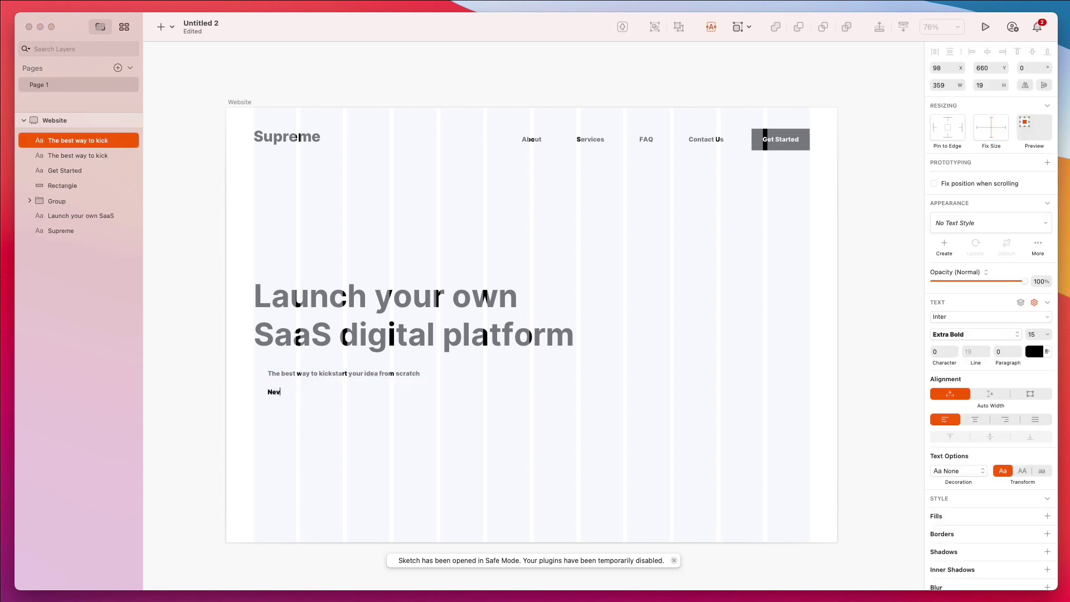
text(er  have to gues what wo)
- Finish the second line as 'Never have to guess what works again', fixing 'guess'
click(328, 393)
text(s)
click(540, 439)
- Set both subtitle lines' weight to Bold
scroll(315, 397, down, 3)
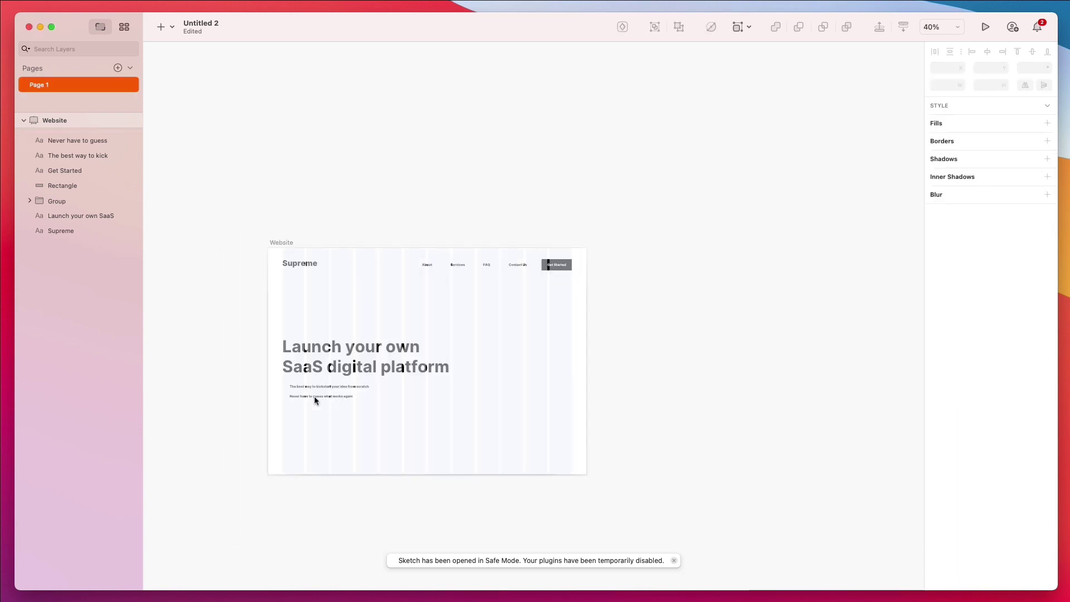
scroll(315, 397, up, 8)
drag(348, 418, 424, 337)
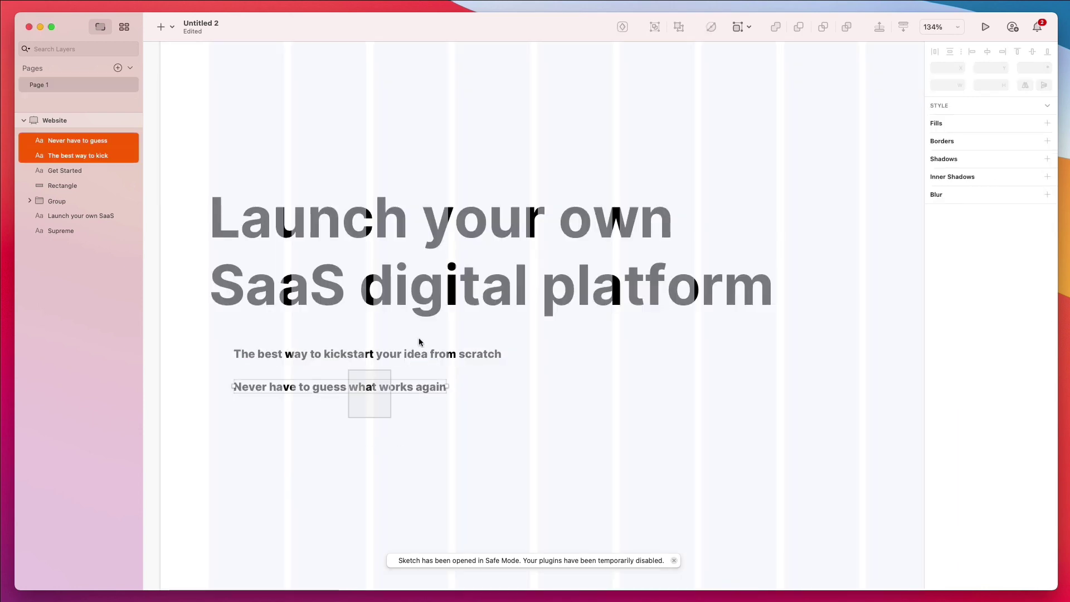
click(975, 352)
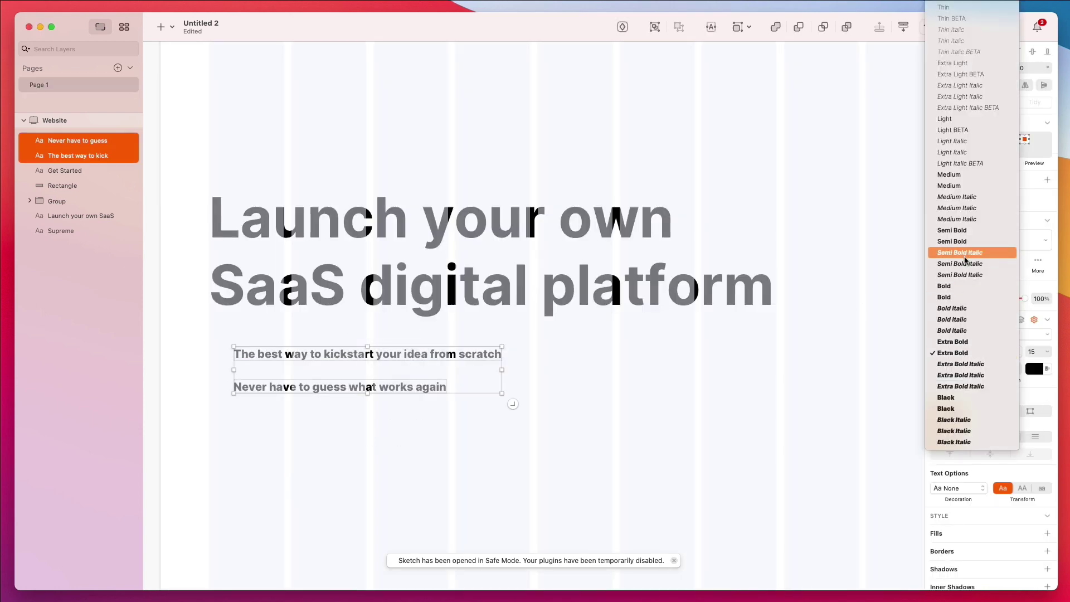
click(961, 287)
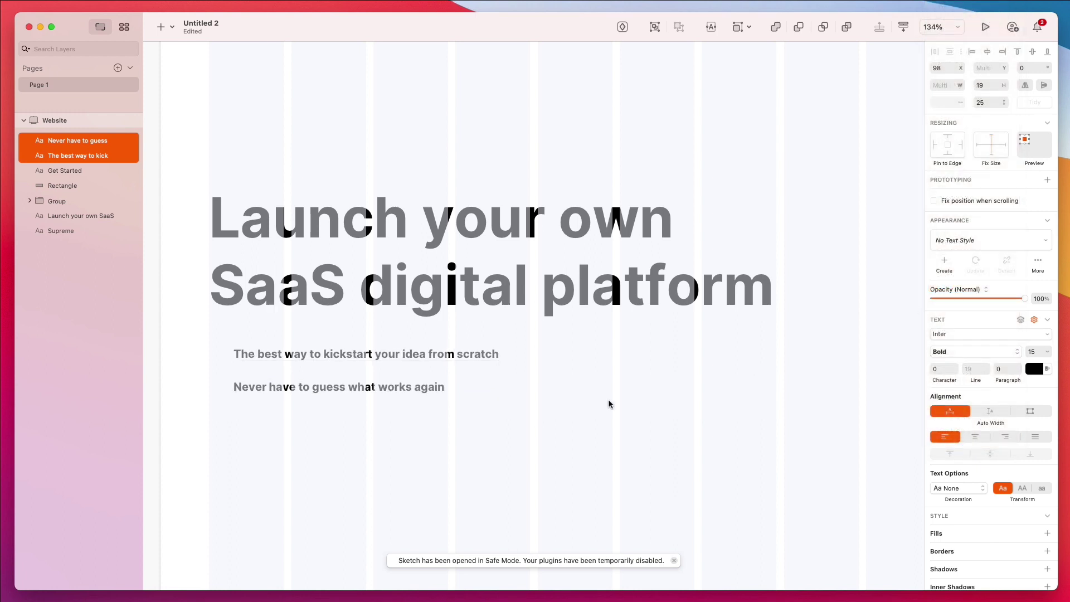
click(686, 373)
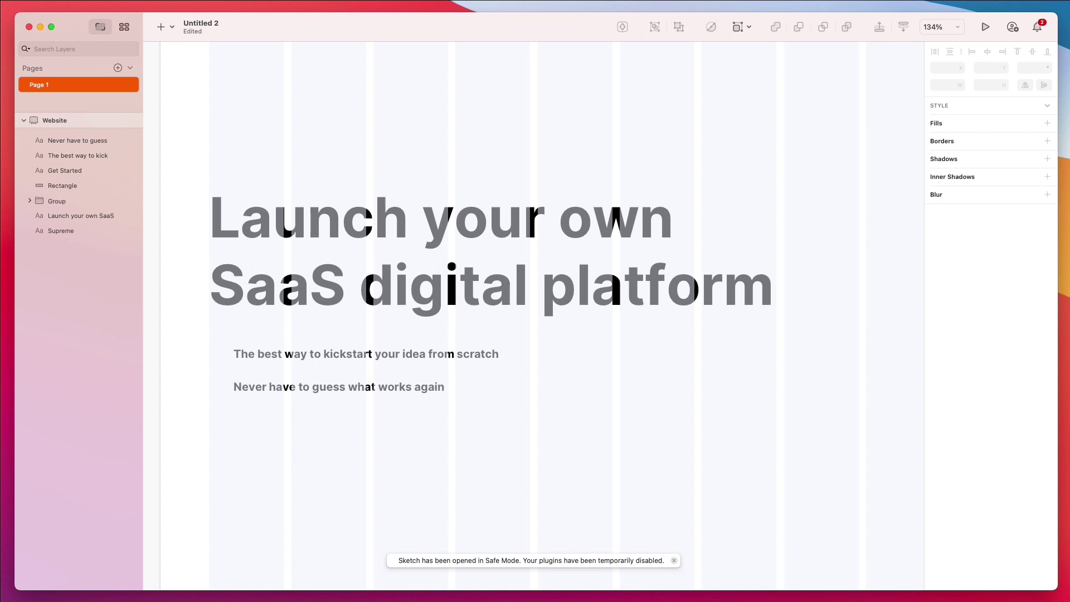
- Search Nucleo for 'check' and drop a small check icon beside the first subtitle line
key(super+p)
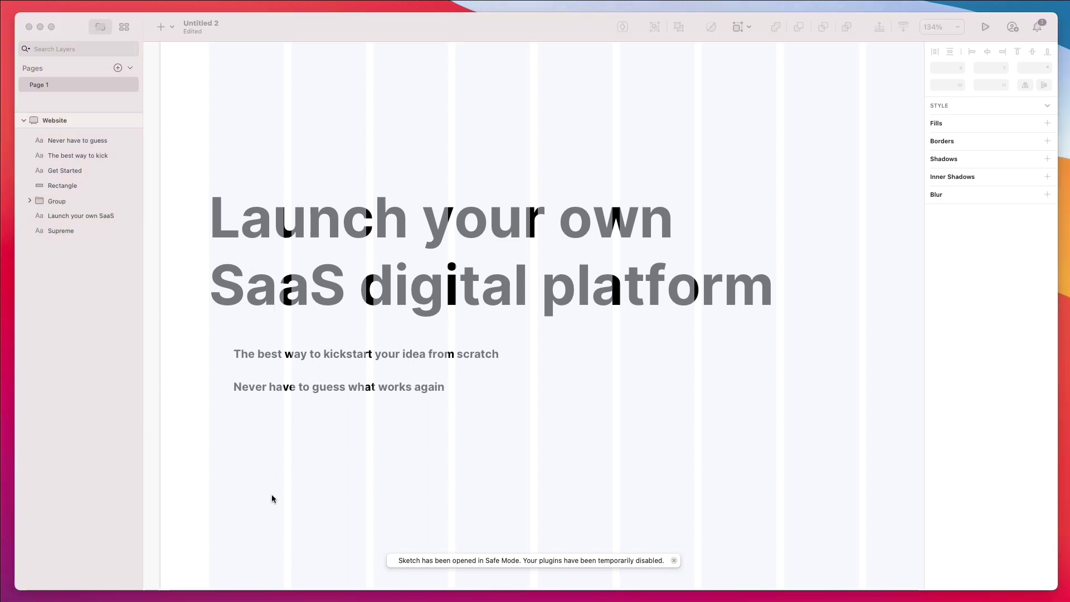
drag(857, 270, 514, 148)
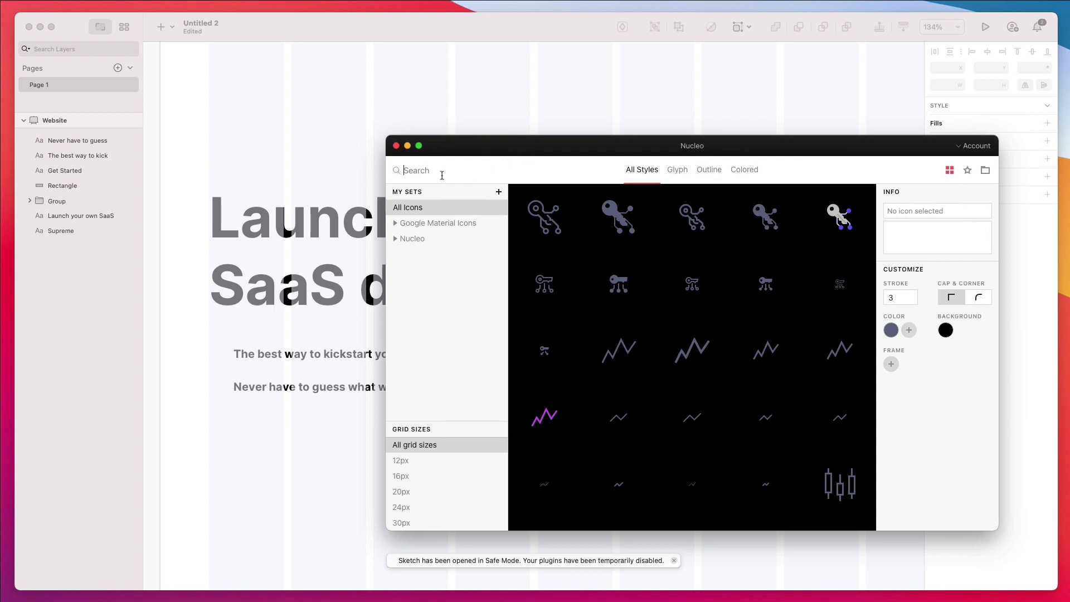
text(check)
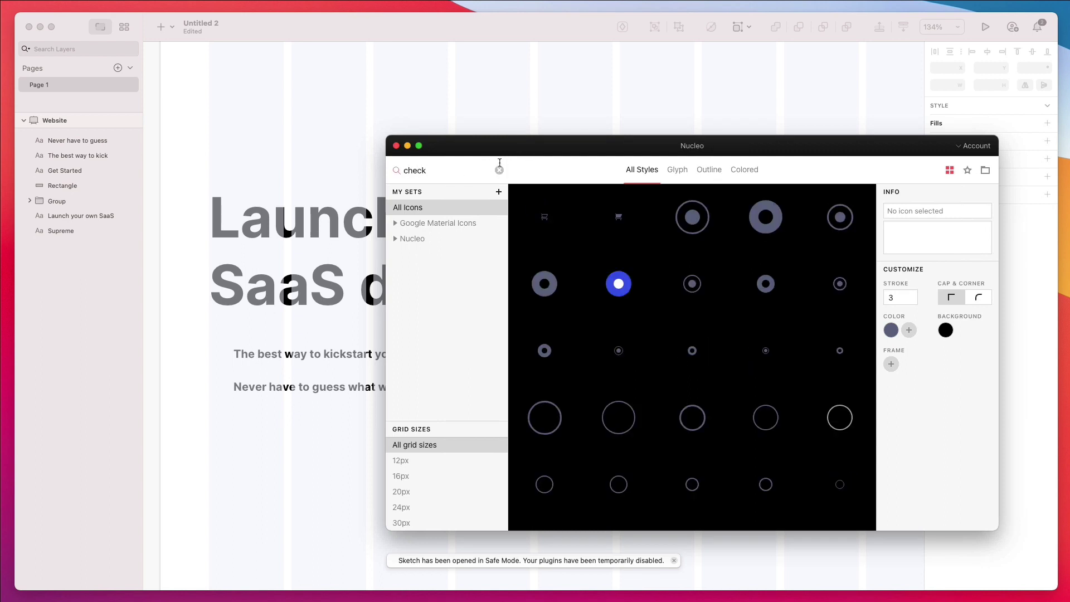
scroll(641, 267, down, 10)
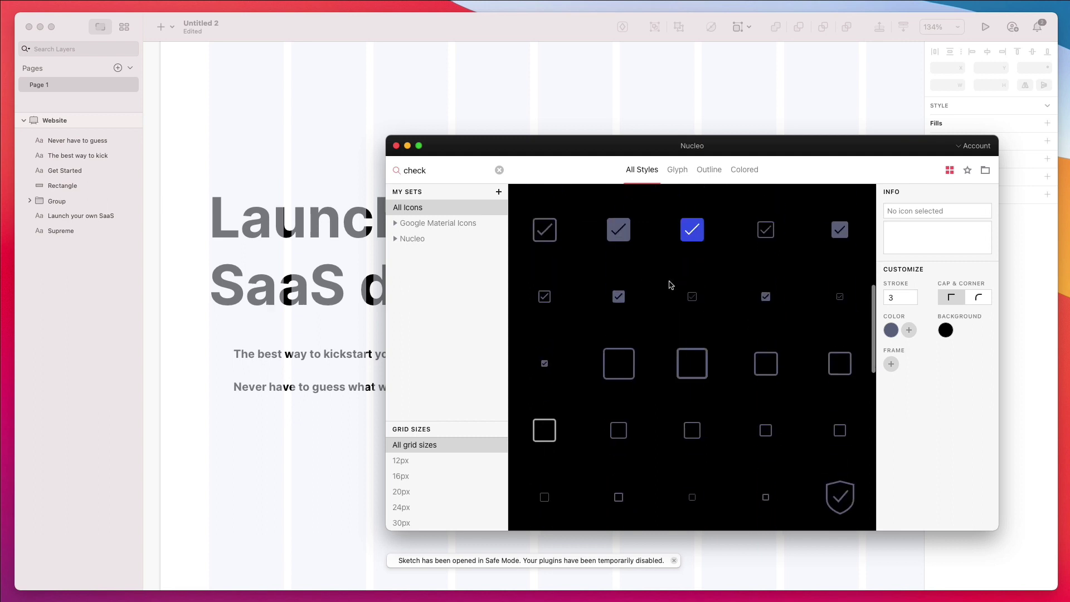
scroll(669, 285, down, 5)
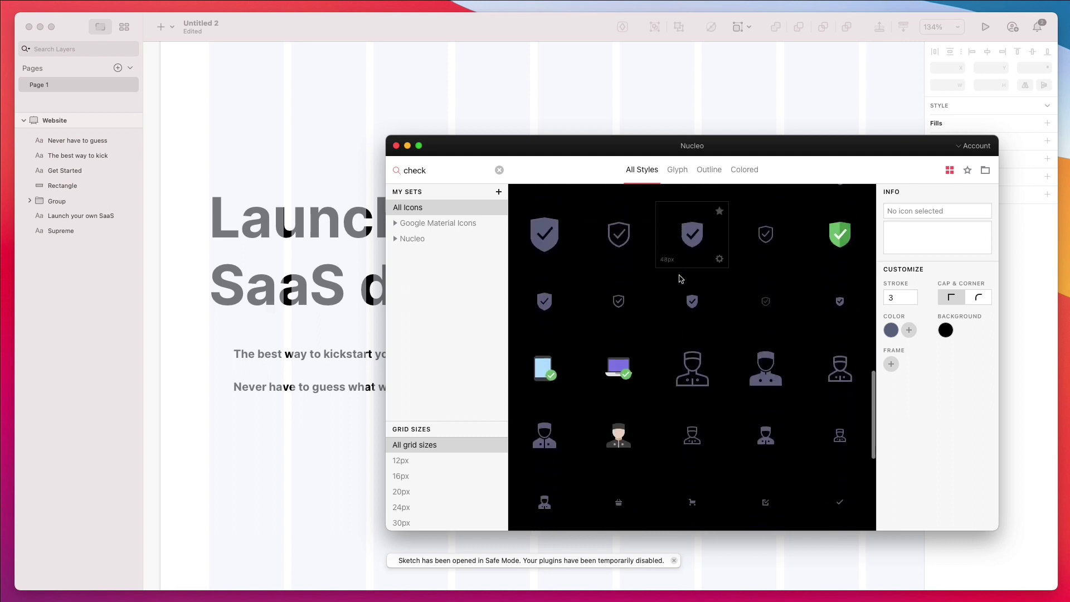
scroll(680, 281, down, 3)
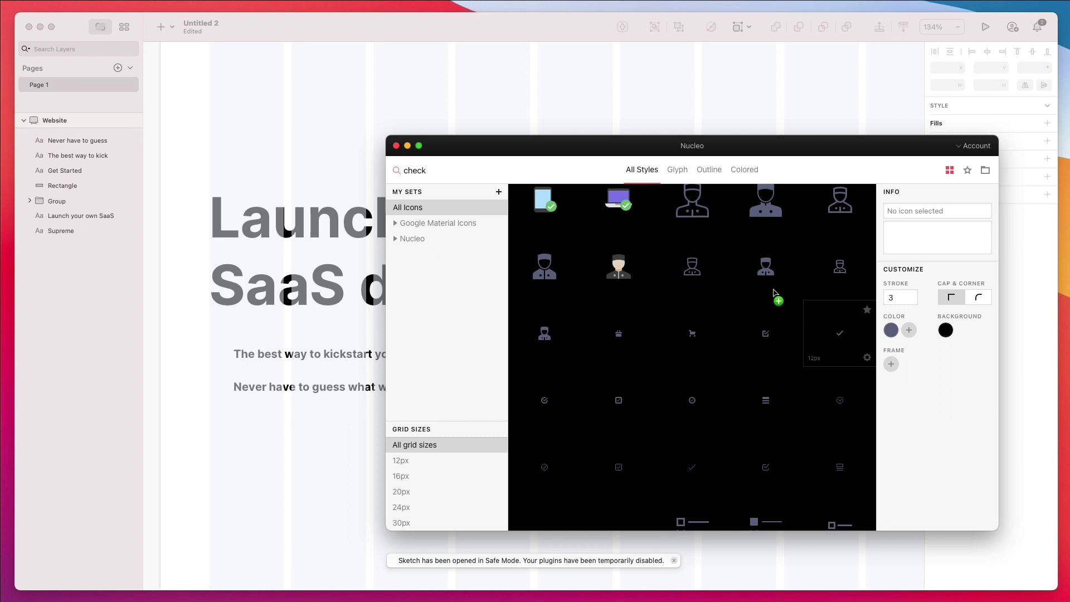
drag(542, 403, 224, 351)
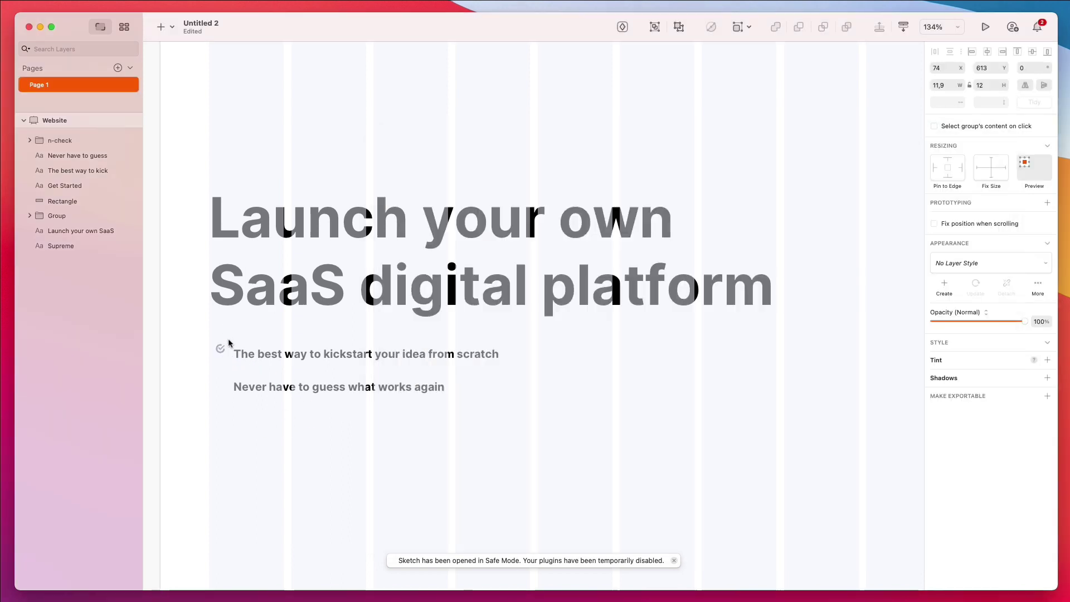
- Scale the check icon to 190% and place a copy beside 'Never have to guess'
key(cmd+k)
text(175)
text(190)
key(Return)
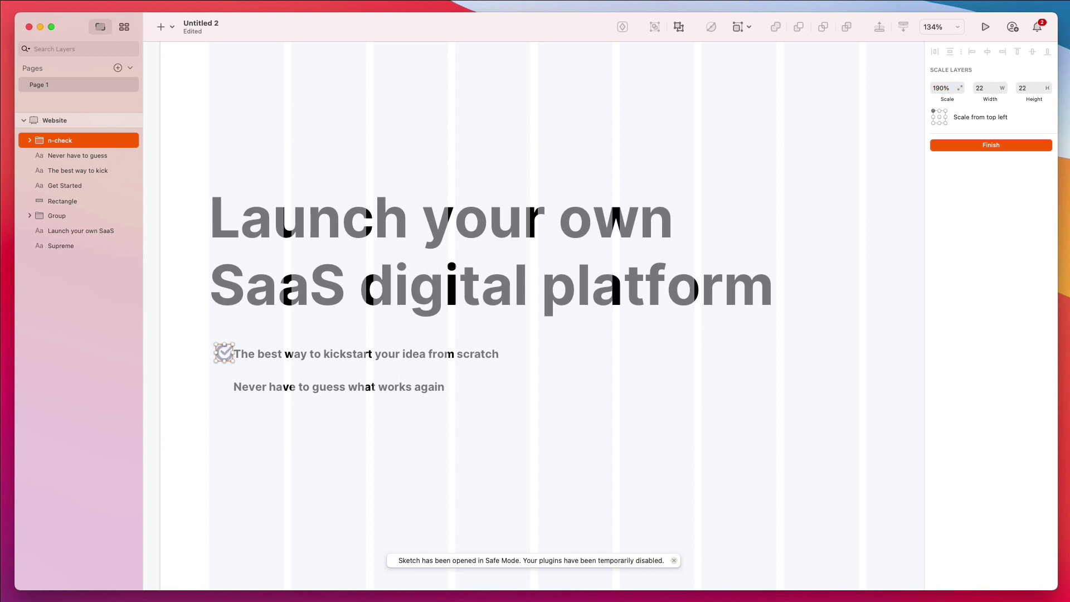
key(Return)
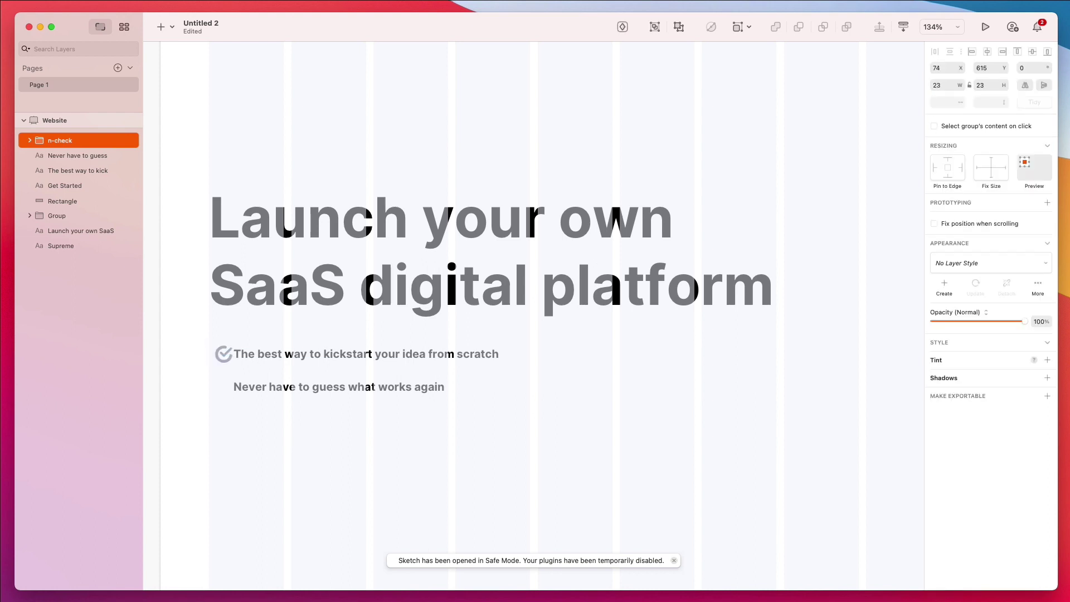
key(Left)
key(Left)
key(Left)
key(Left)
key(Left)
key(Left)
key(Left)
key(Left)
key(Down)
key(super+d)
key(shift+Down)
key(shift+Down)
key(shift+Down)
key(Up)
key(Up)
- Shift both checklist text lines slightly right, away from the icons
click(273, 346)
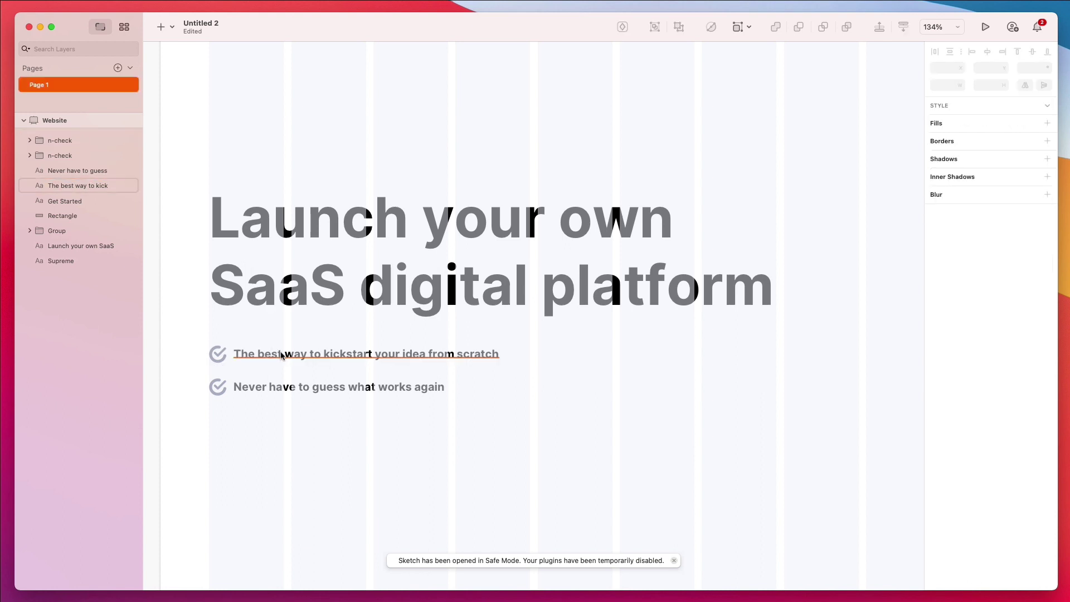
click(273, 354)
shift+click(281, 386)
drag(282, 387, 284, 387)
key(Right)
key(Right)
key(Right)
key(Right)
key(Right)
key(Right)
key(Right)
key(Right)
key(Right)
key(Right)
key(Right)
key(Right)
key(Right)
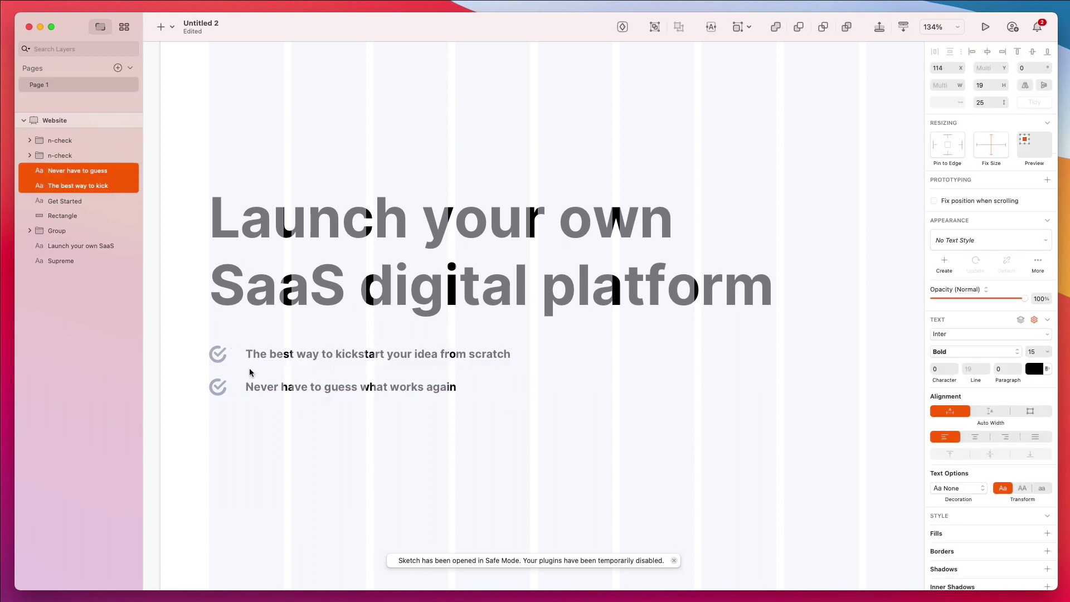
click(215, 328)
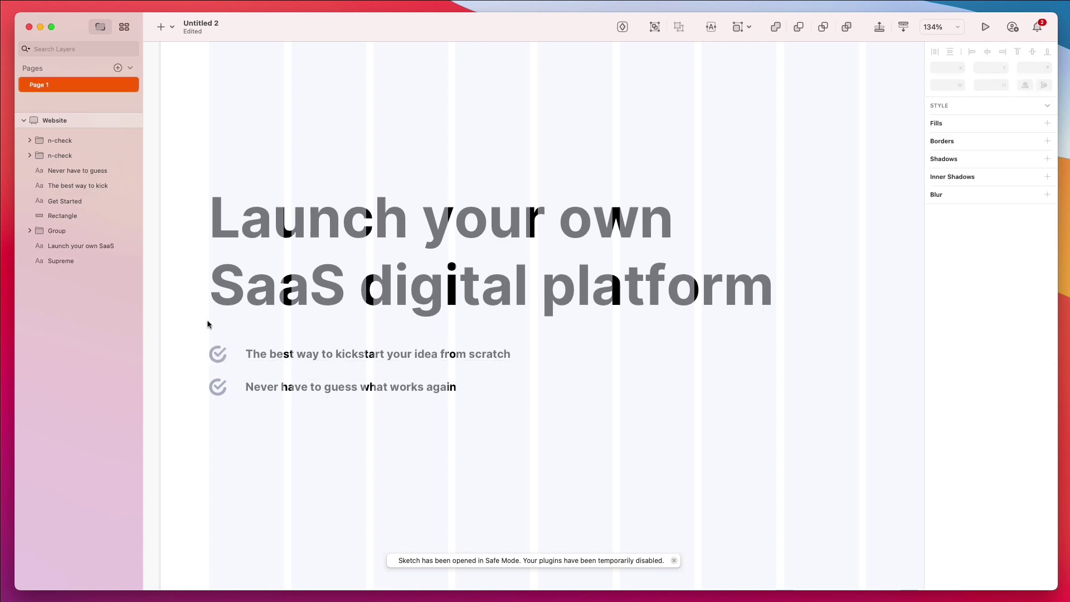
- Set both checklist text lines to Semi Bold
scroll(221, 328, down, 5)
key(ctrl+l)
scroll(220, 323, up, 2)
drag(310, 356, 412, 376)
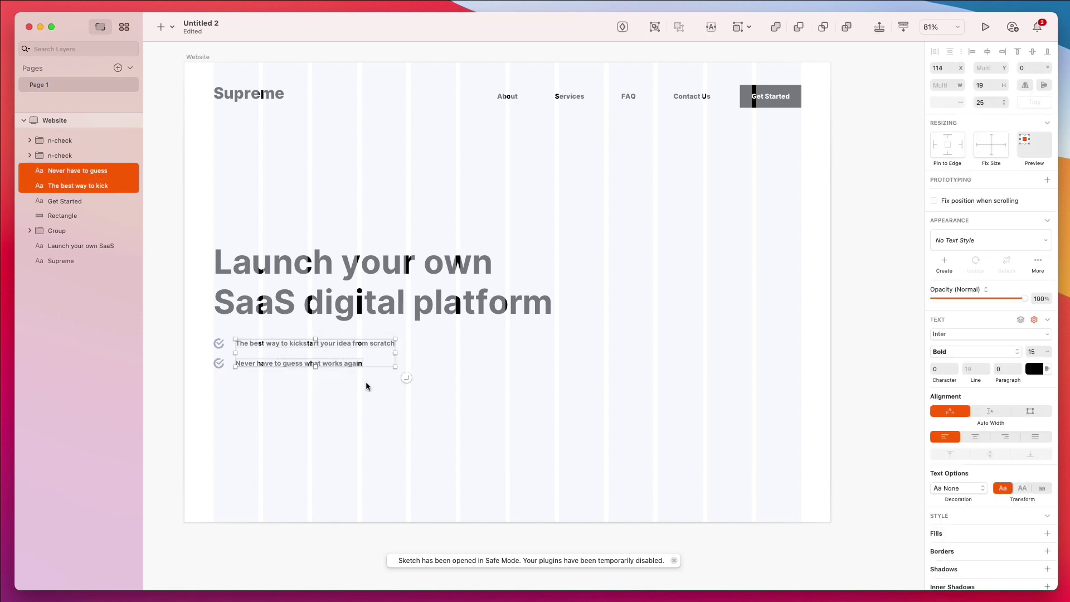
click(963, 361)
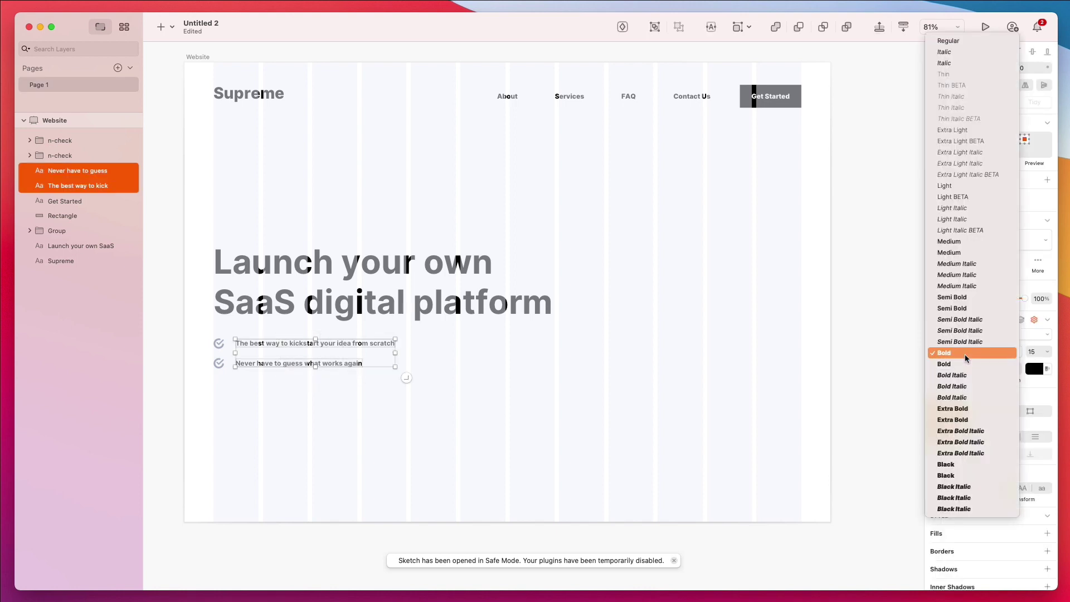
click(963, 298)
click(448, 408)
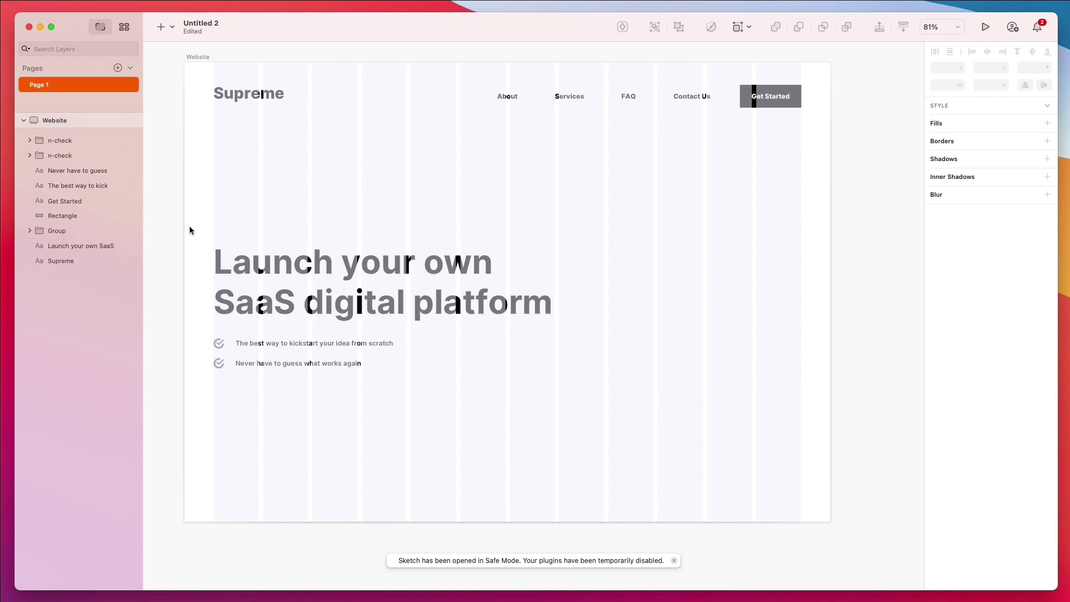
- Move the headline and checklist up together
drag(189, 229, 436, 388)
key(shift+Up)
key(shift+Up)
key(shift+Up)
key(shift+Up)
key(shift+Up)
key(shift+Up)
key(shift+Up)
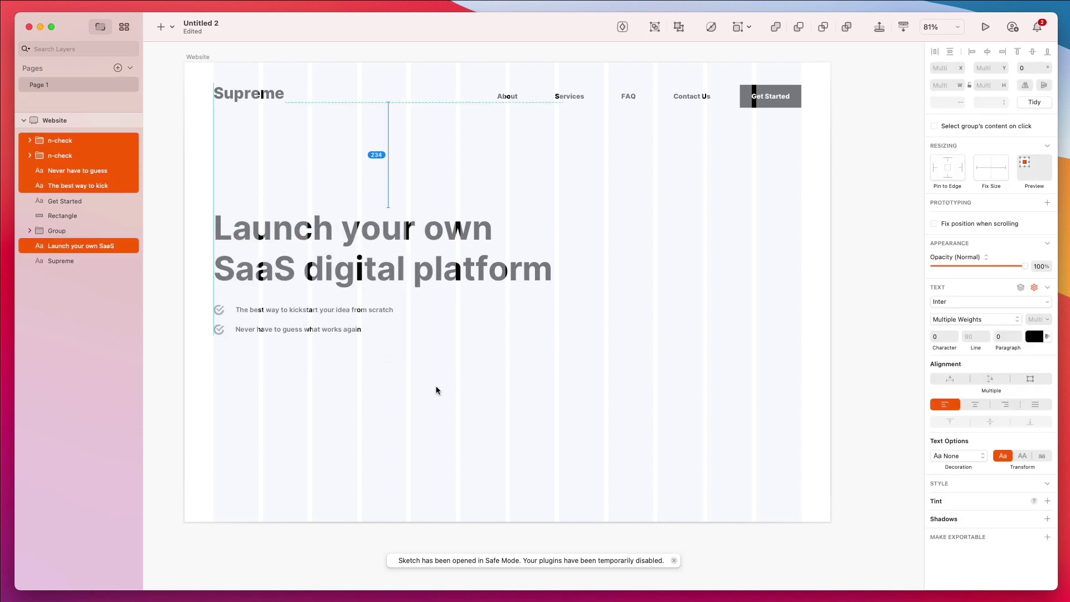
click(436, 390)
- Duplicate the first checklist line below the list and retype it as 'Enter your email'
click(303, 309)
drag(303, 310, 316, 372)
double_click(316, 374)
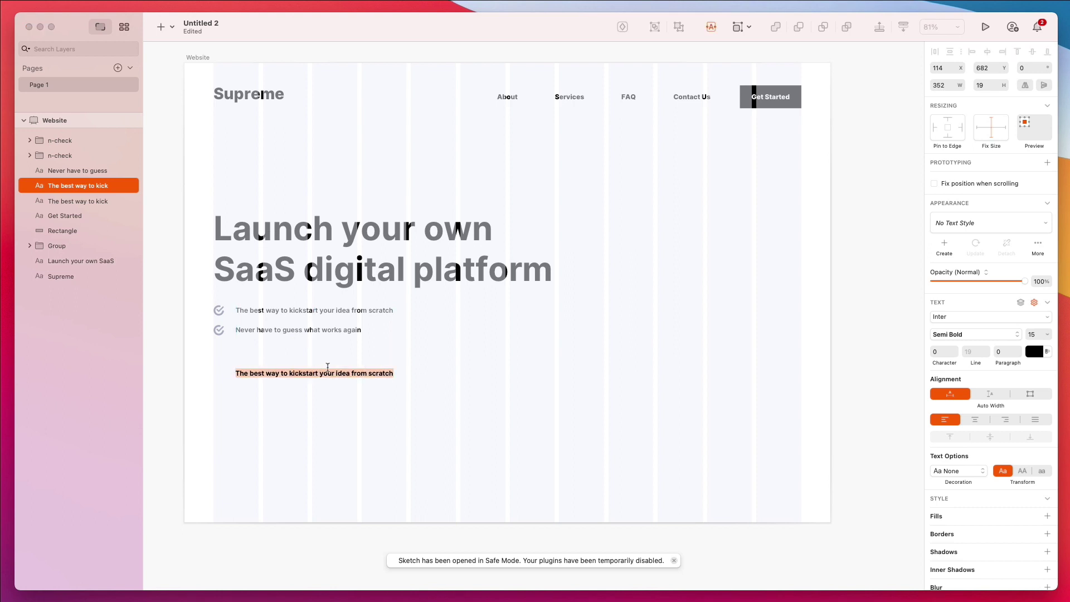
text(Enter your email)
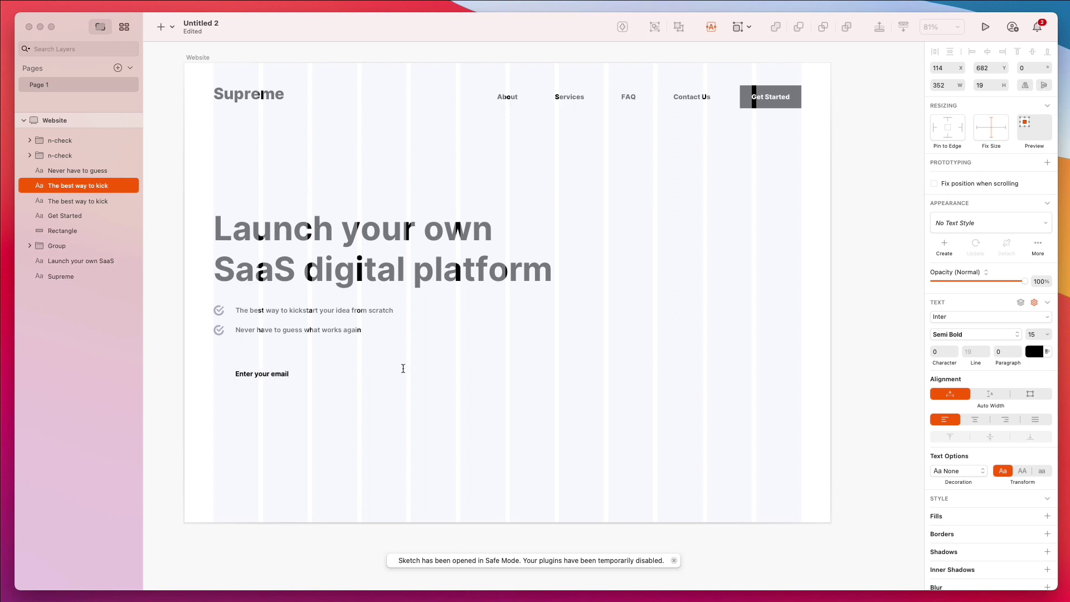
click(780, 73)
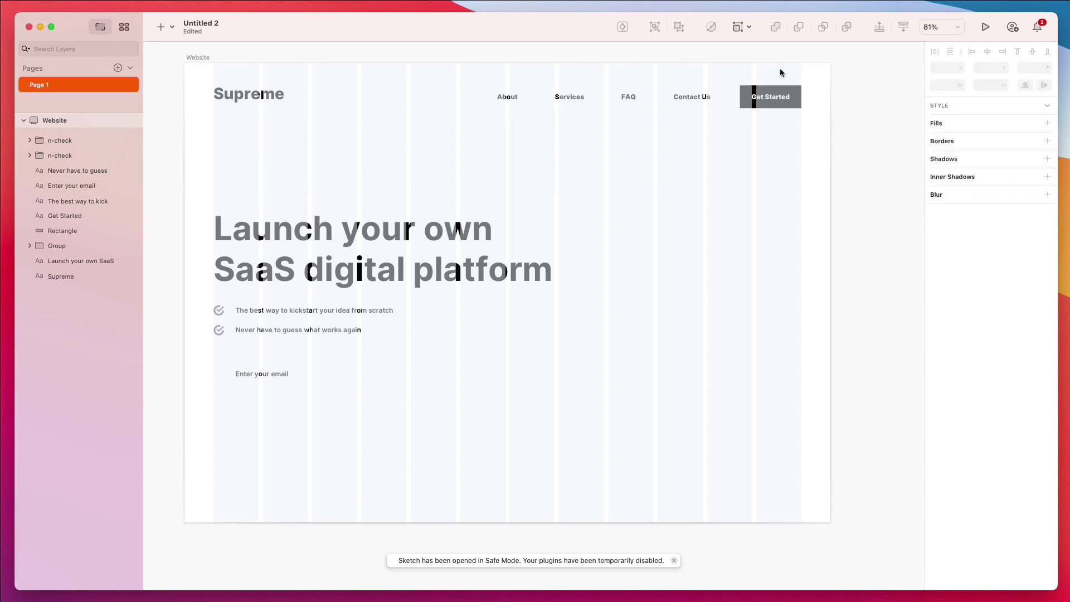
- Copy the Get Started rectangle twice below the checklist, widening the left one behind the text
click(745, 89)
drag(747, 91, 213, 376)
shift+click(424, 373)
click(419, 345)
click(334, 374)
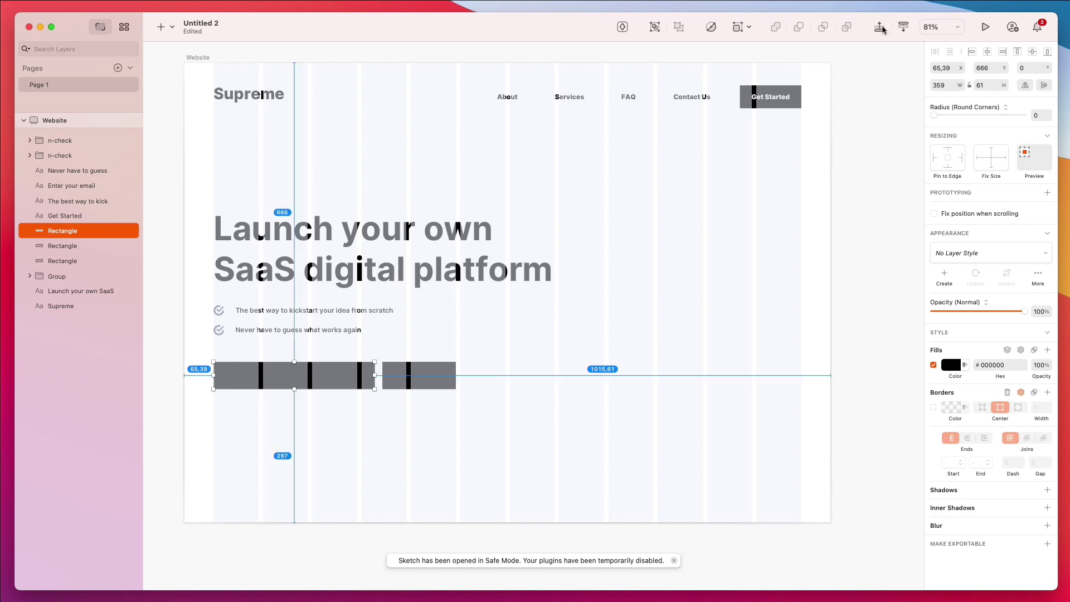
click(903, 28)
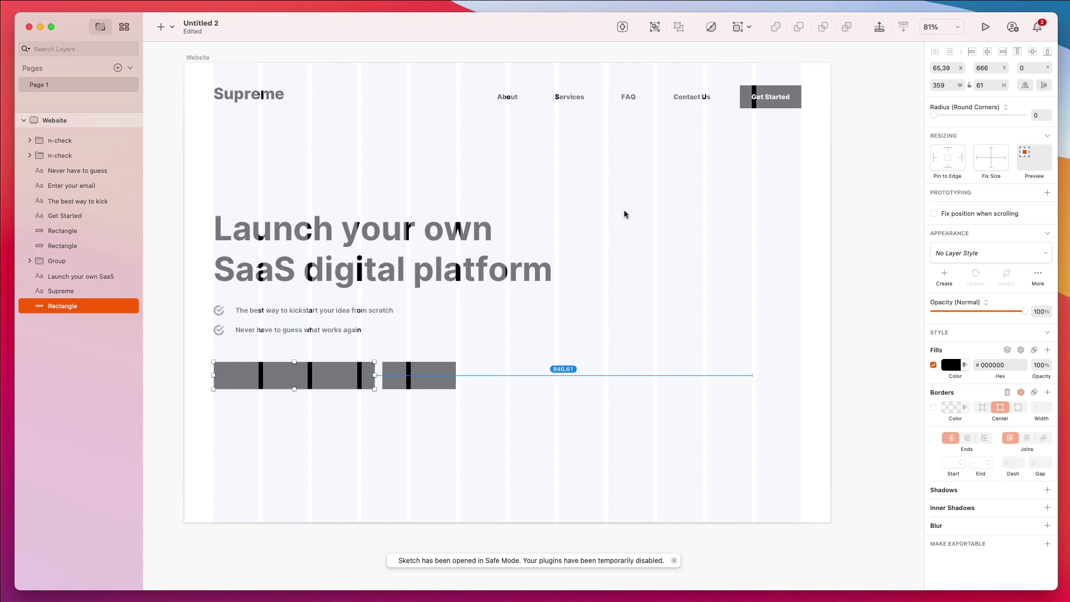
- Make the 'Enter your email' text white
click(238, 374)
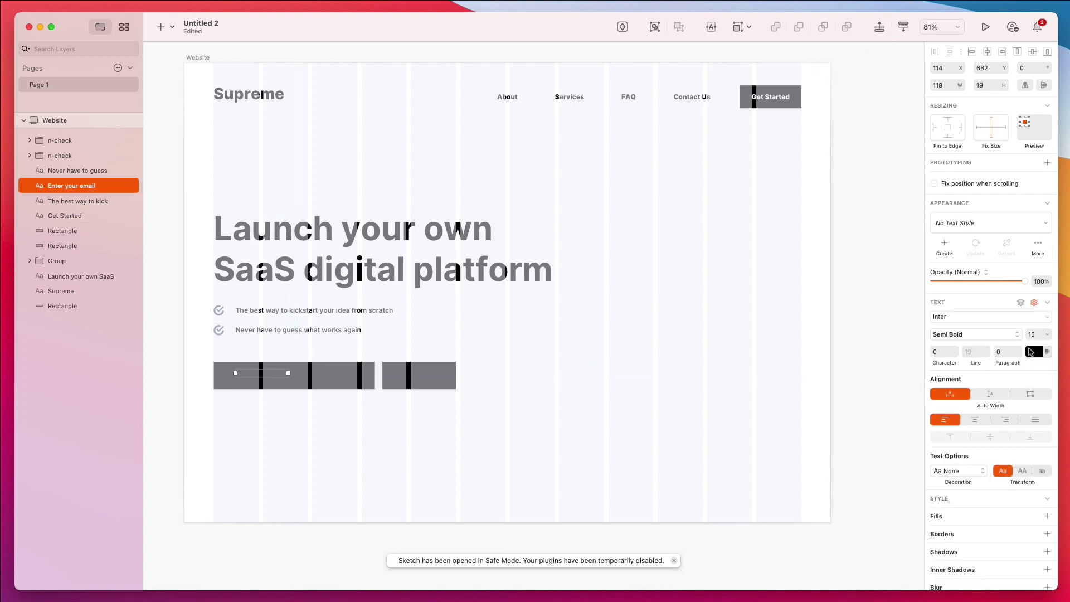
click(1029, 352)
click(937, 376)
click(680, 318)
click(256, 376)
- Copy the email text into the right button and set the left label to grey
drag(272, 379, 433, 379)
click(264, 373)
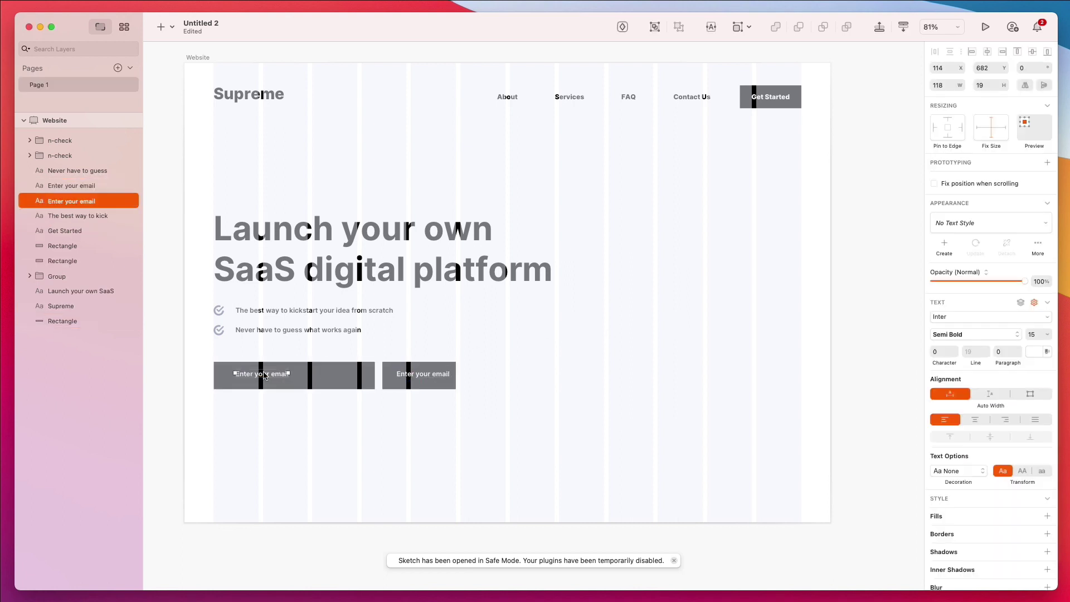
double_click(263, 372)
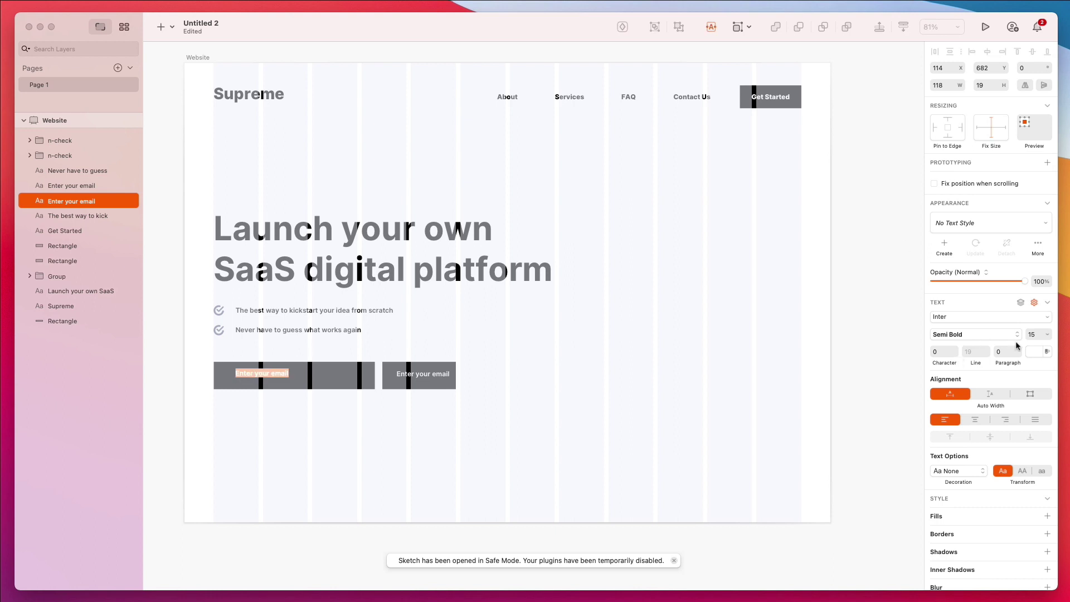
click(1034, 351)
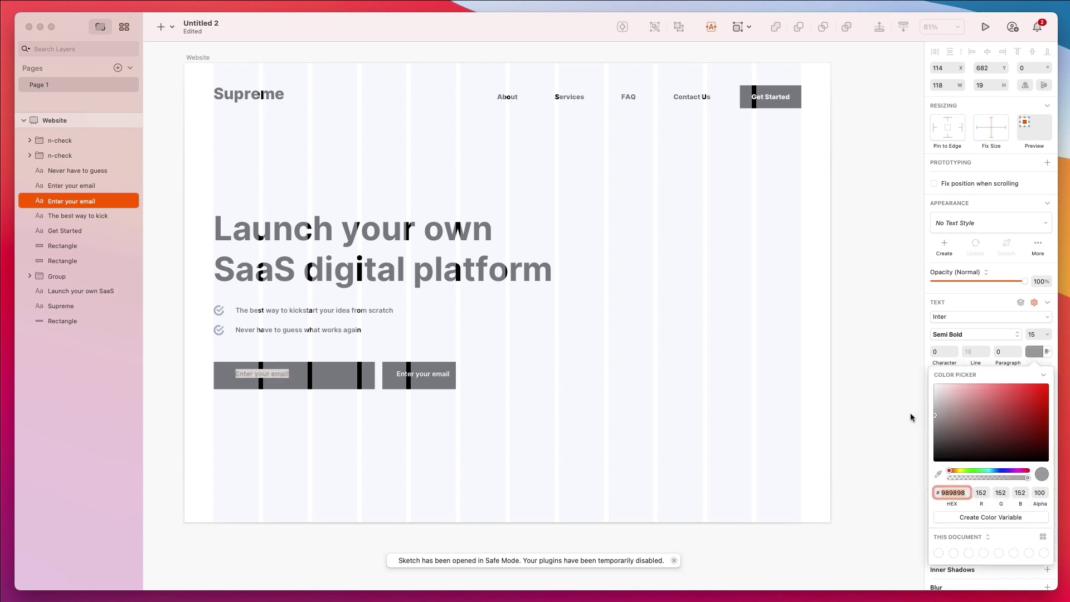
key(Return)
- Give the email box a grey border and a white #FFFFFF fill
click(356, 375)
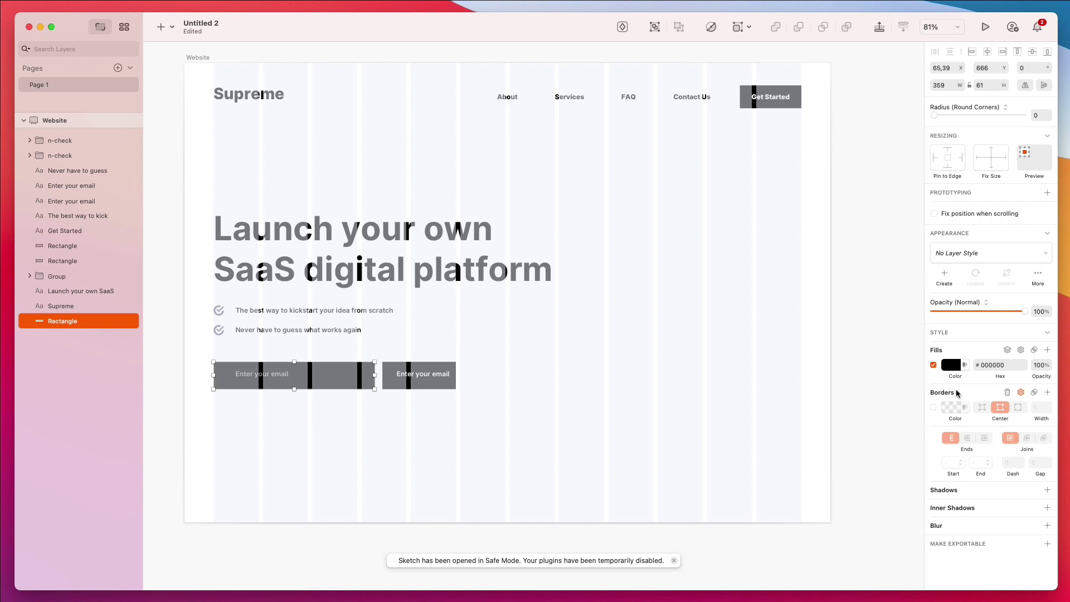
click(934, 407)
click(953, 406)
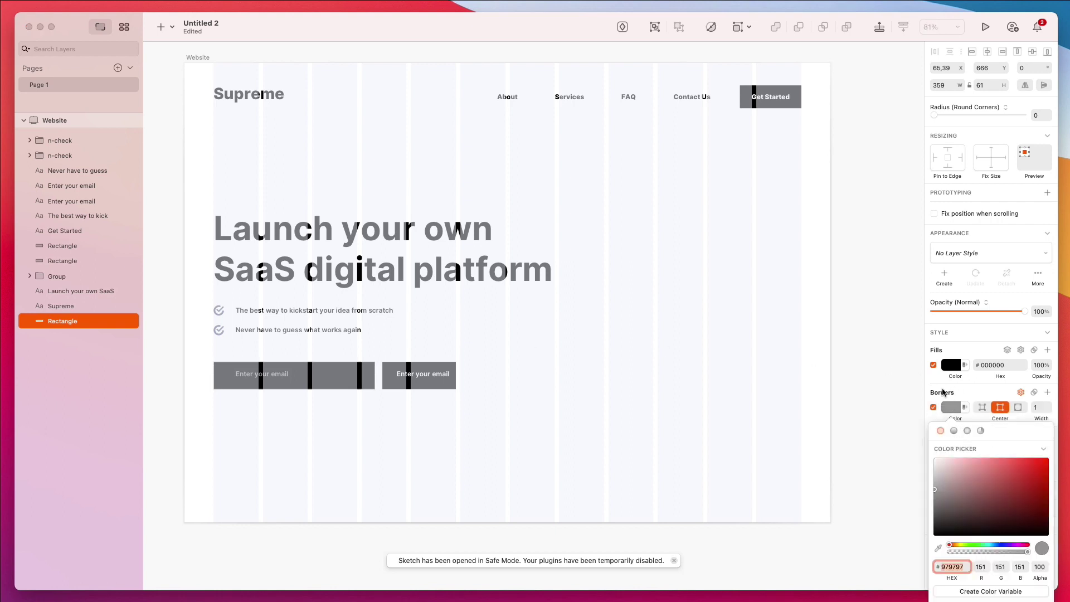
click(951, 365)
drag(958, 426, 783, 297)
key(Escape)
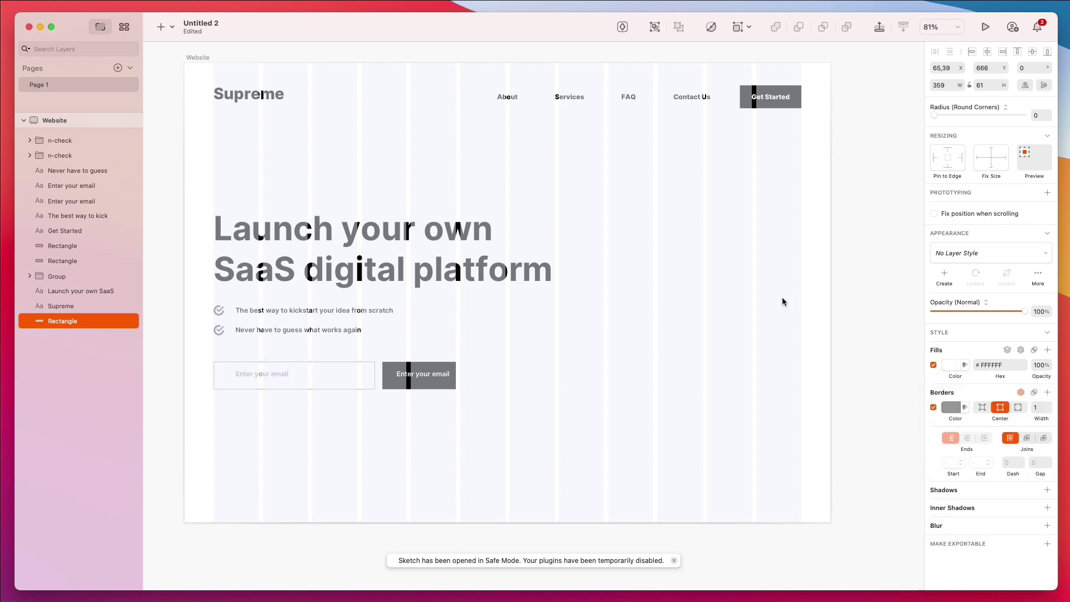
- Relabel the right button 'Get Started'
click(419, 375)
double_click(419, 375)
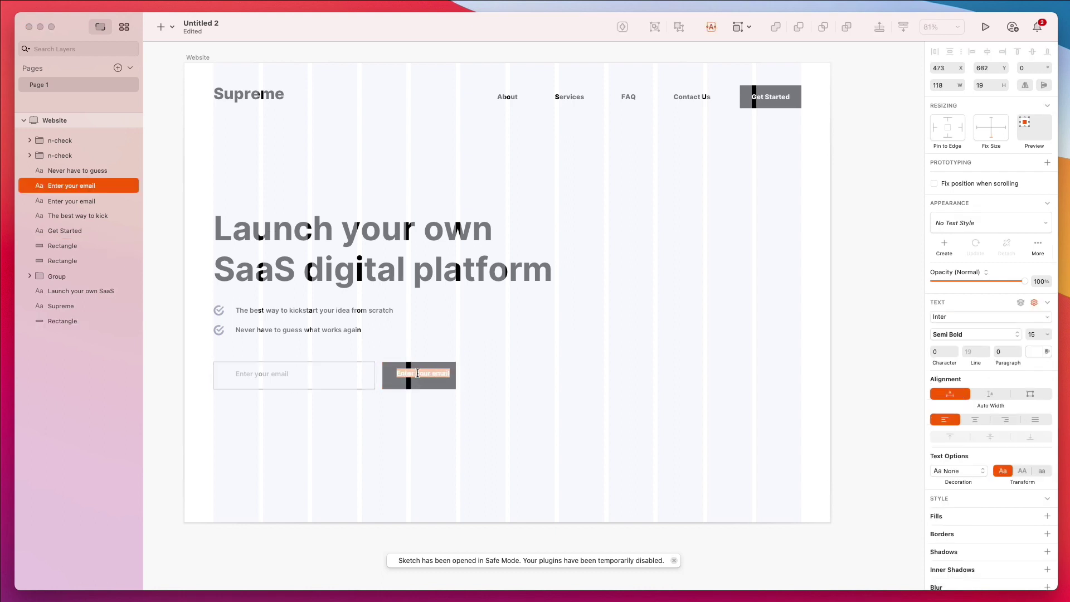
text(Started)
key(alt+shift+Left)
key(Right)
key(super+a)
text(G)
key(Escape)
- Nudge the email placeholder and Get Started label, shifting the placeholder left inside the email box
shift+click(448, 384)
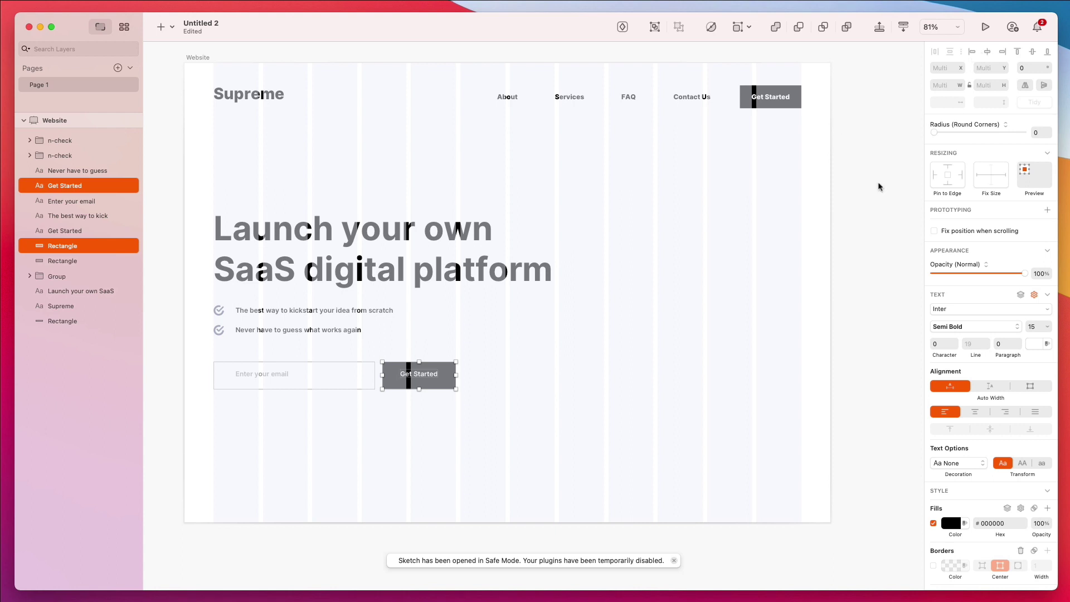
click(501, 391)
click(290, 372)
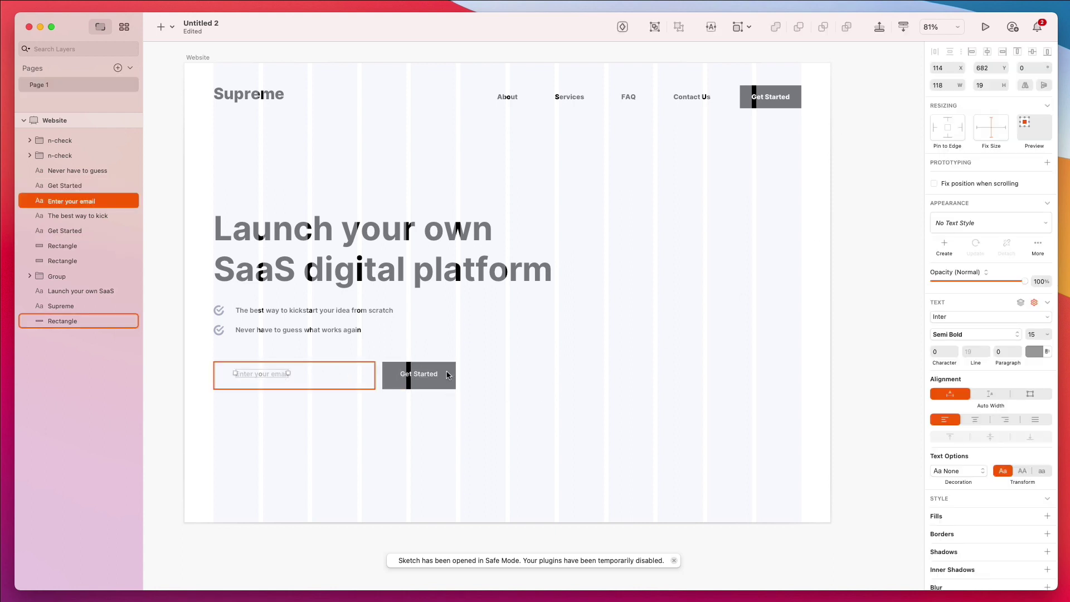
shift+click(436, 375)
key(Down)
key(Down)
key(Down)
key(Down)
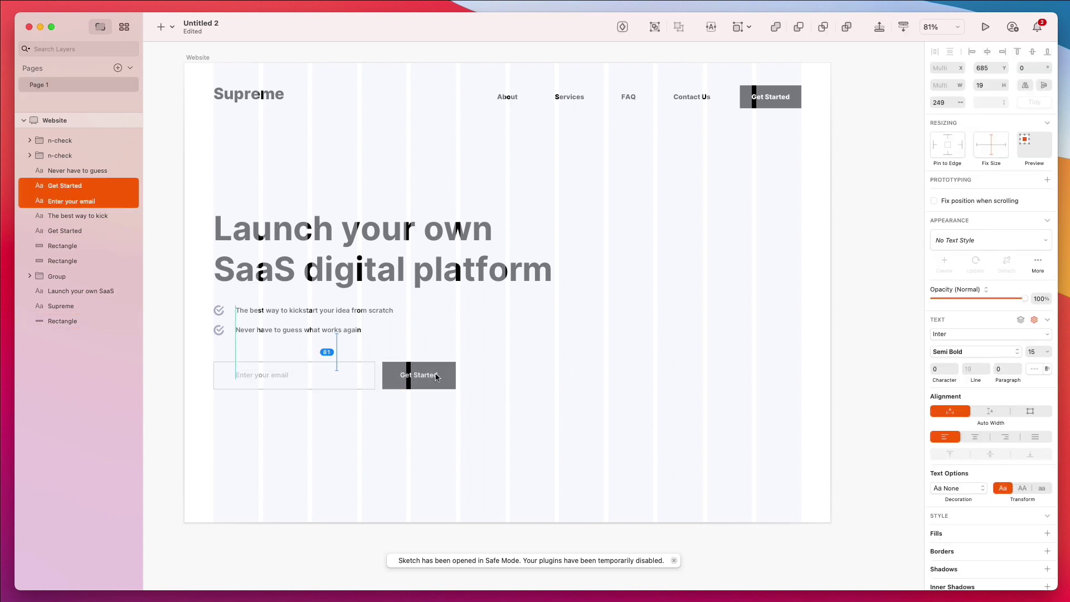
key(Up)
click(499, 340)
mouse_move(286, 383)
mouse_down()
mouse_move(265, 373)
mouse_move(276, 376)
mouse_up()
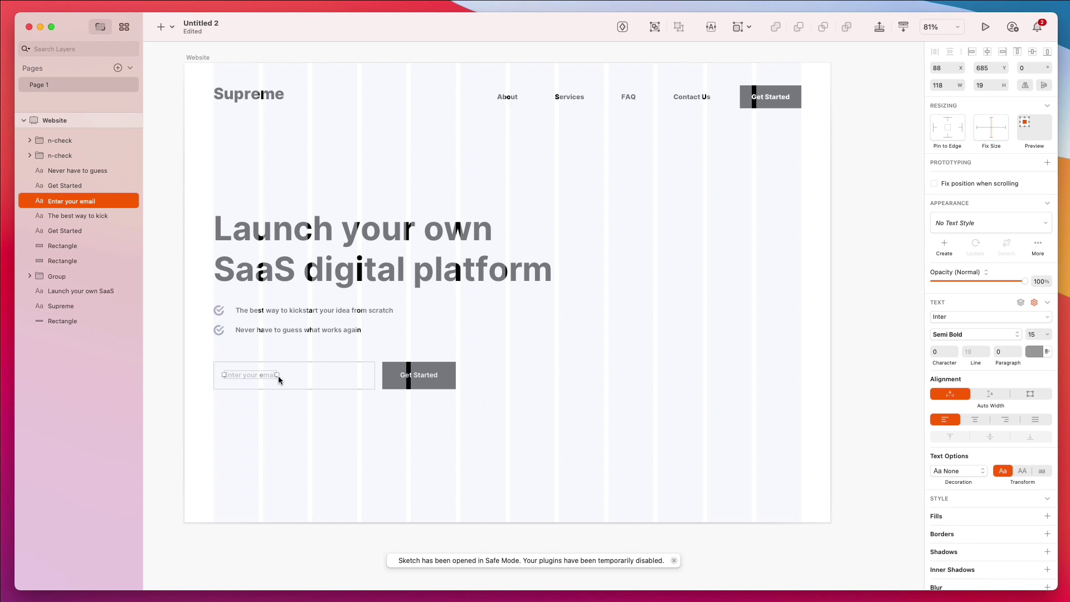
click(418, 357)
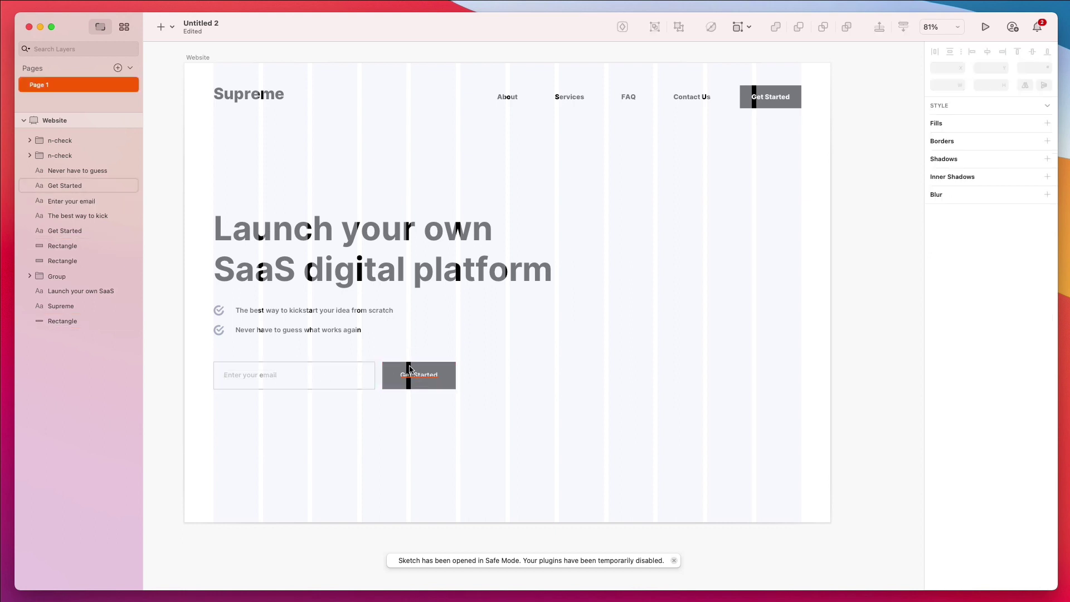
drag(369, 357, 385, 363)
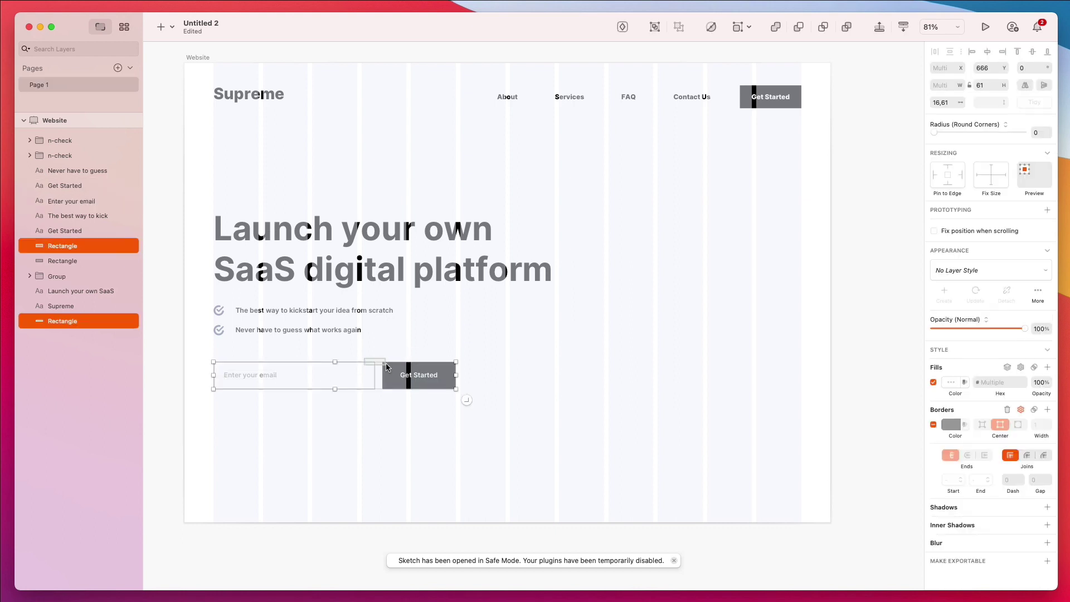
click(427, 346)
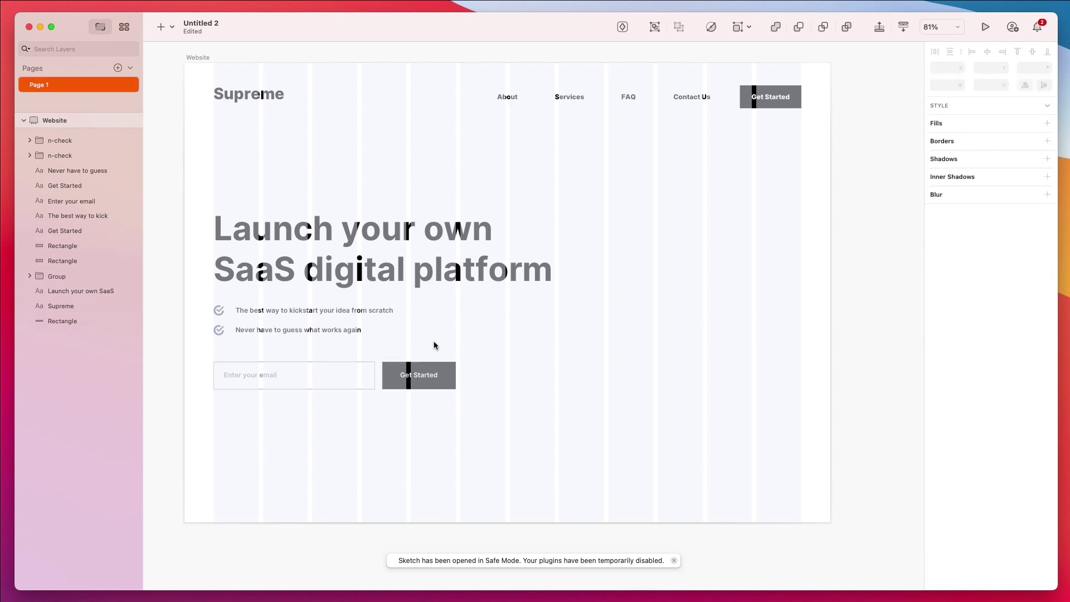
- Paste the header Get Started label's text style onto the form button label and make it uppercase
click(428, 378)
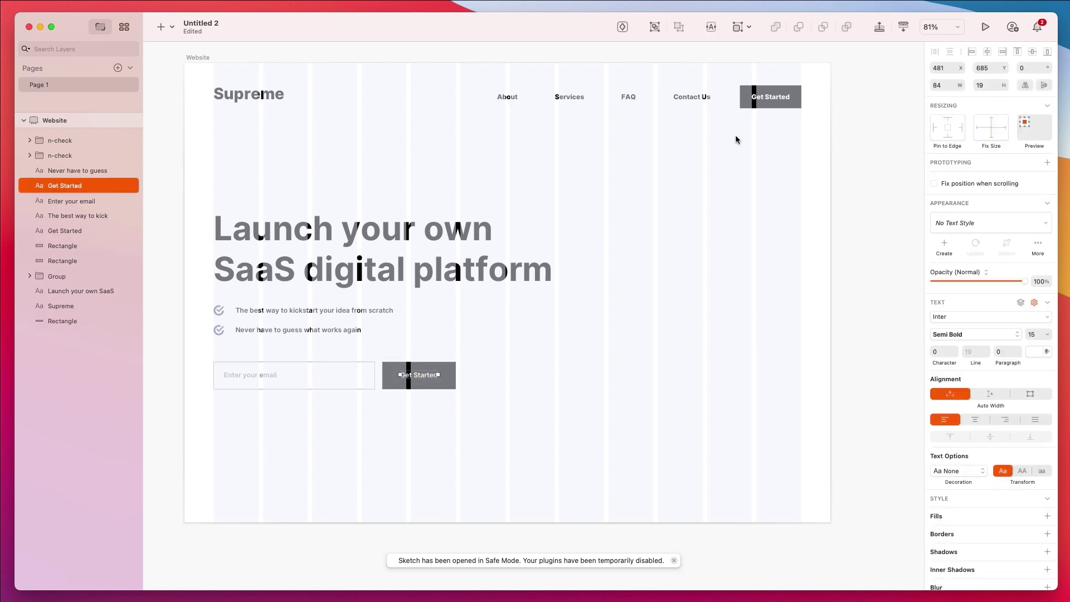
right_click(779, 99)
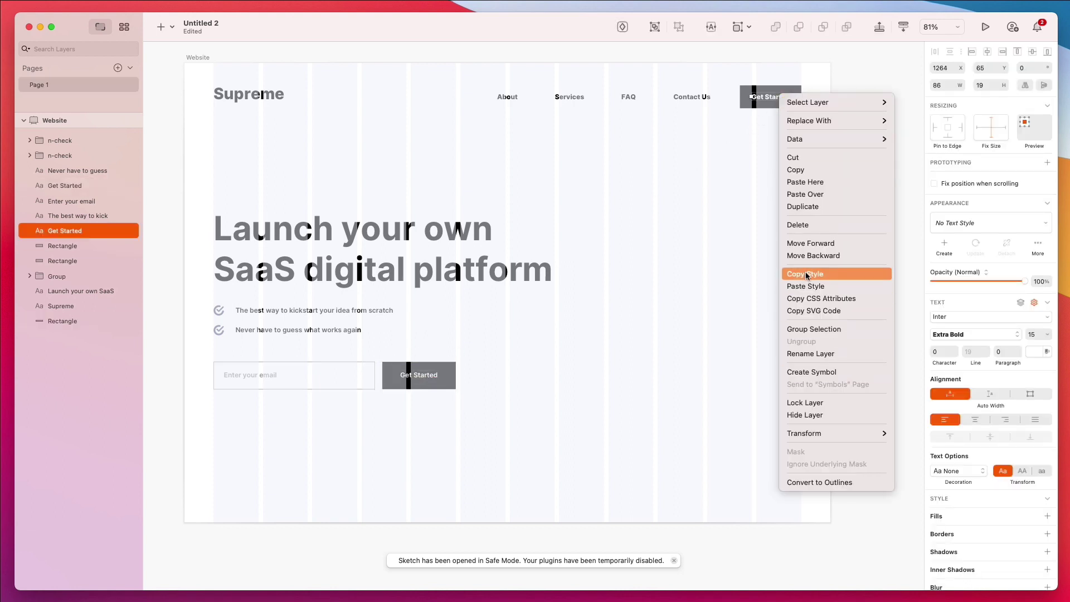
click(805, 274)
right_click(423, 372)
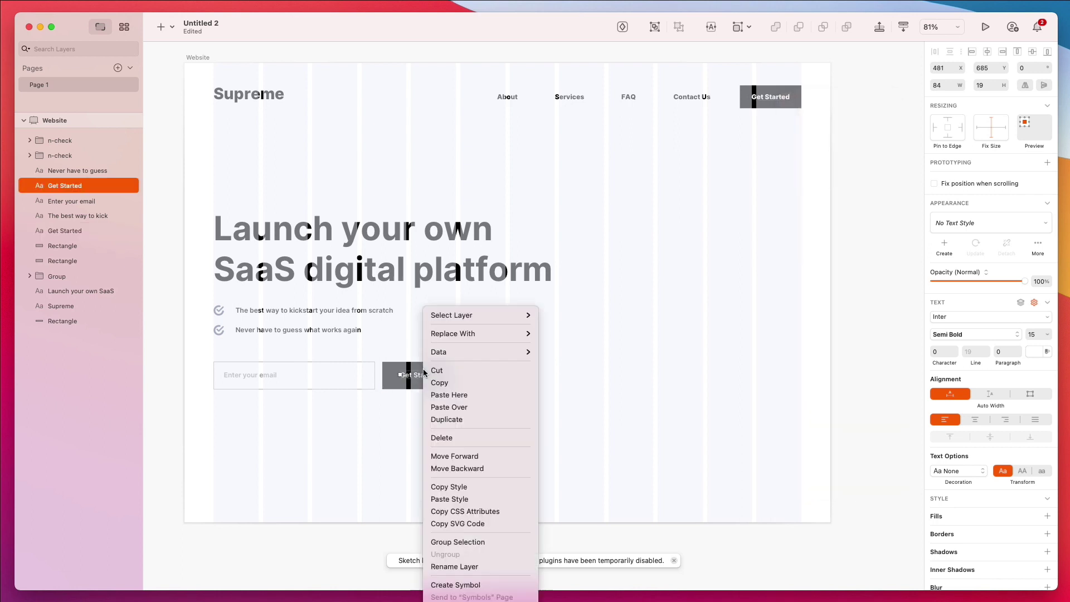
click(440, 498)
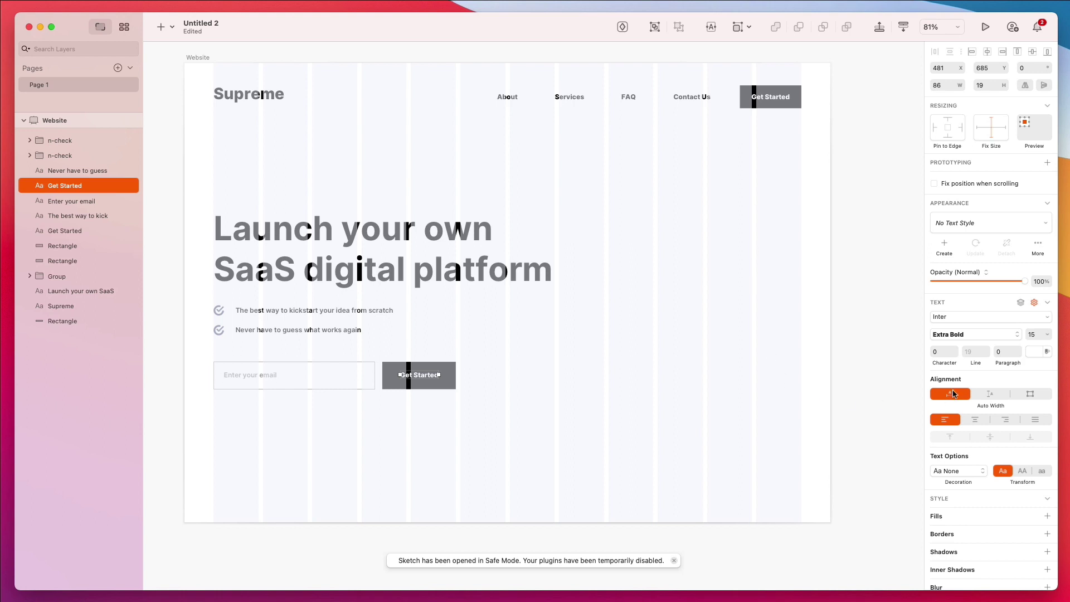
click(1022, 470)
click(491, 365)
- Widen the GET STARTED button rectangle to 181 px and nudge it one pixel right
click(434, 370)
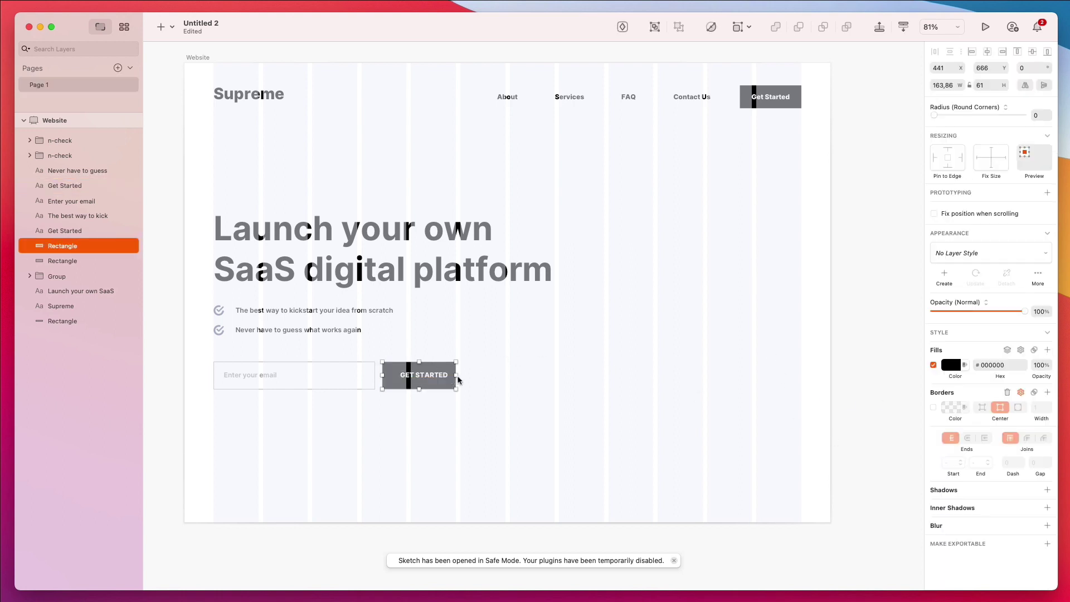
drag(457, 375, 464, 374)
key(Right)
key(Right)
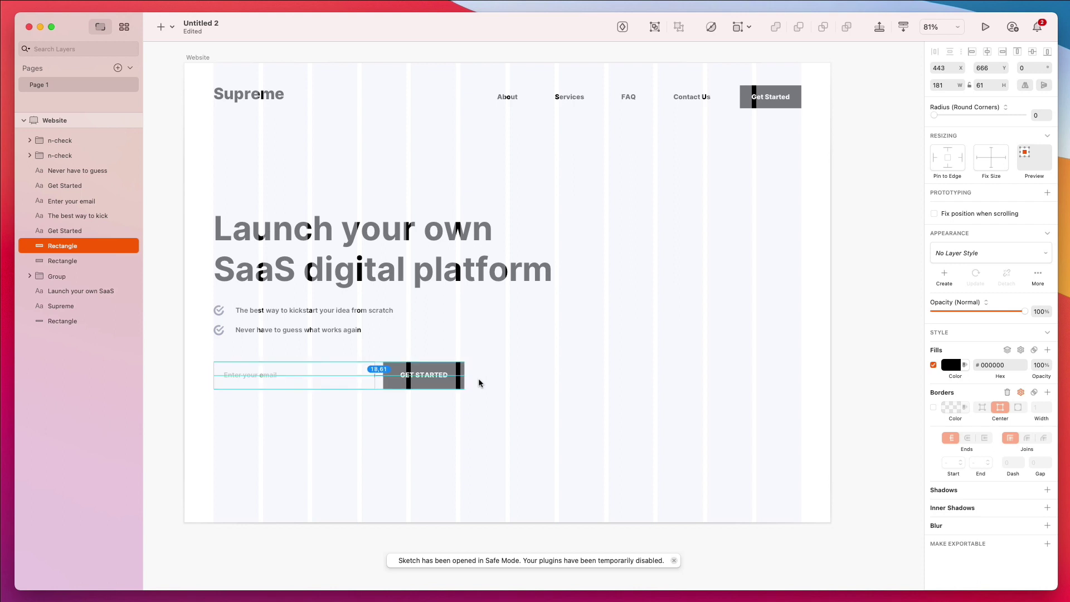
click(479, 378)
click(411, 374)
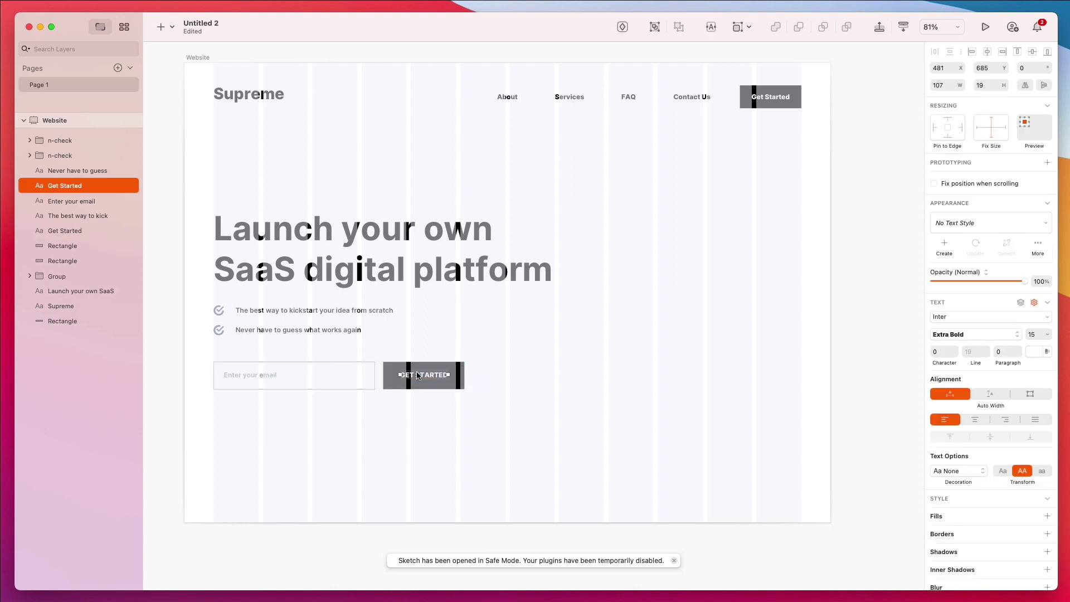
click(502, 329)
click(252, 373)
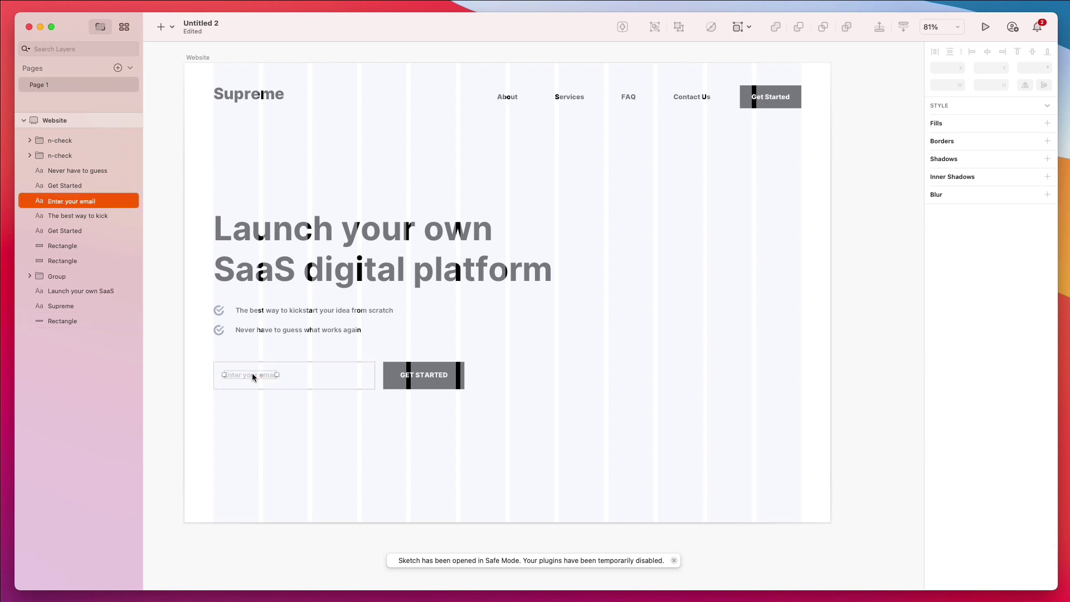
click(436, 352)
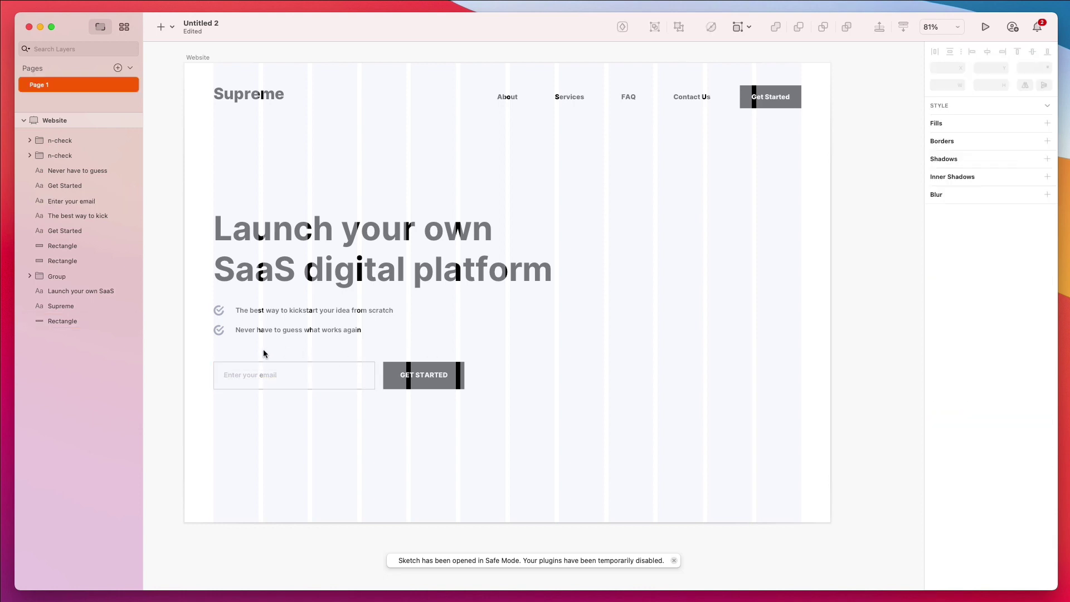
- Duplicate the placeholder below the email field as a 13 pt note reading '*you will get access to a 30-day free trial'
alt+drag(249, 373, 242, 401)
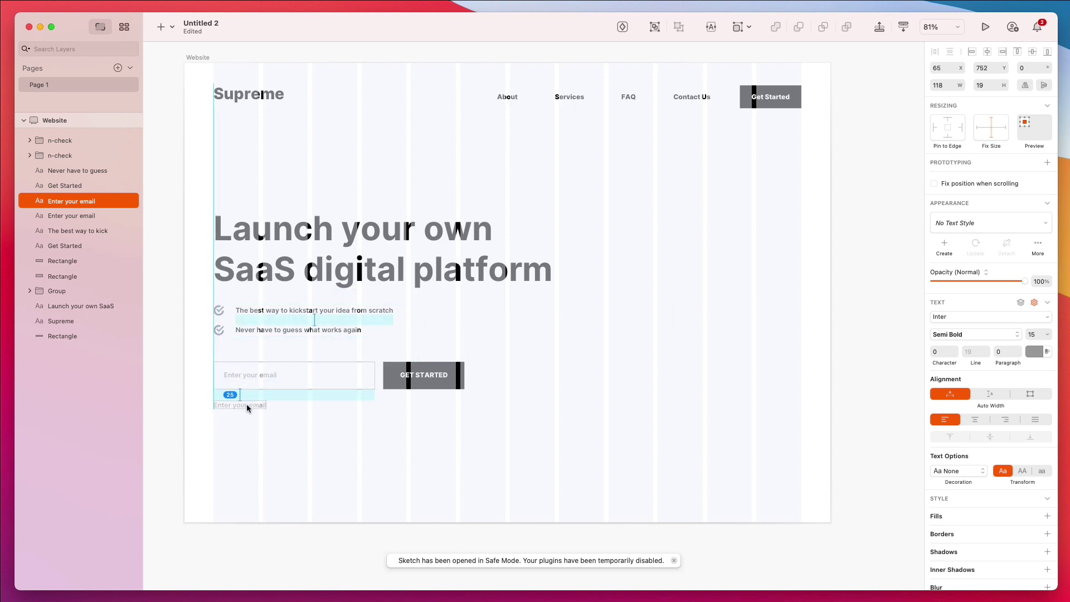
click(1035, 333)
key(Down)
double_click(237, 403)
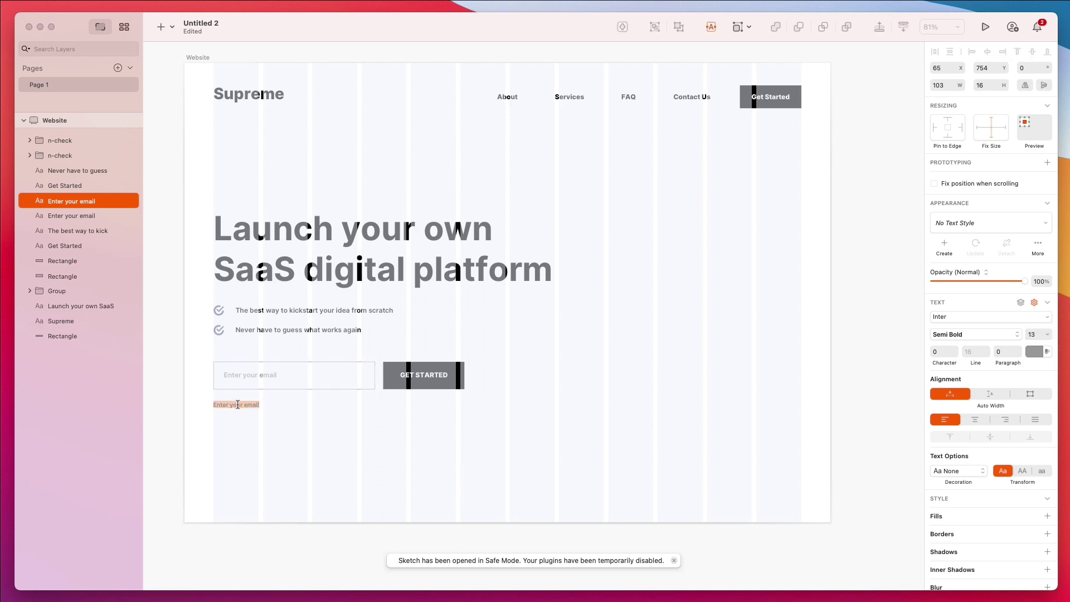
key(BackSpace)
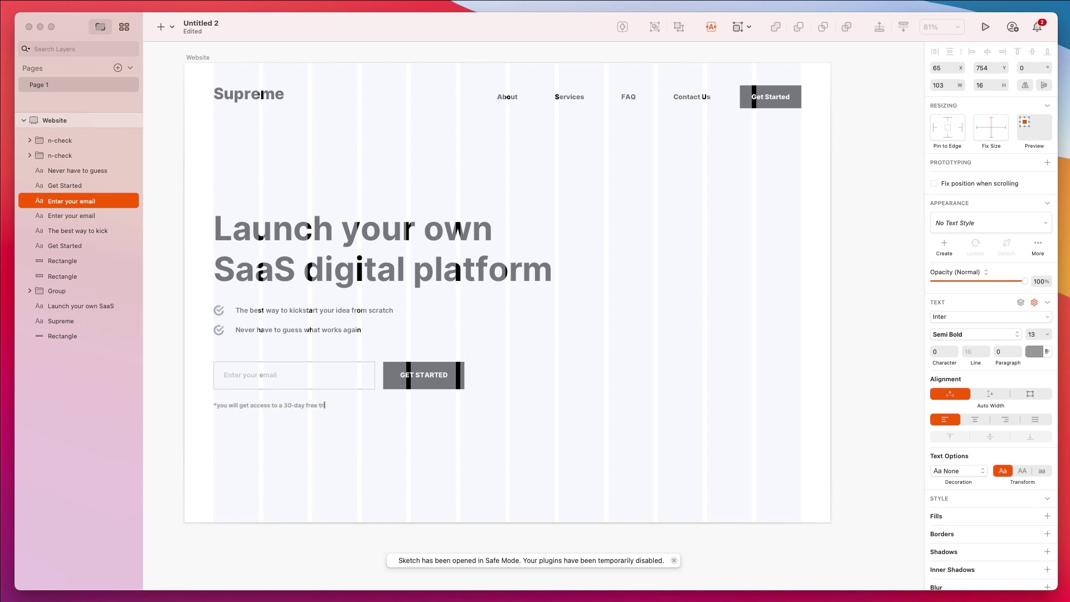
- Align the trial note under the email field and set it to 50% opacity
click(307, 417)
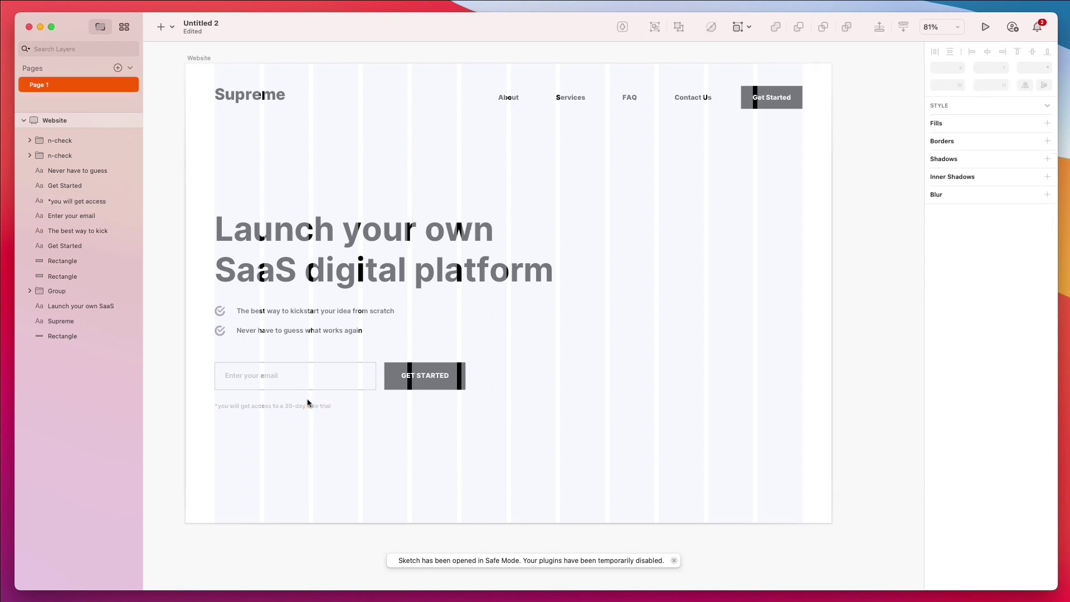
mouse_move(306, 405)
mouse_down()
mouse_move(351, 407)
mouse_move(306, 406)
mouse_up()
click(335, 408)
click(322, 406)
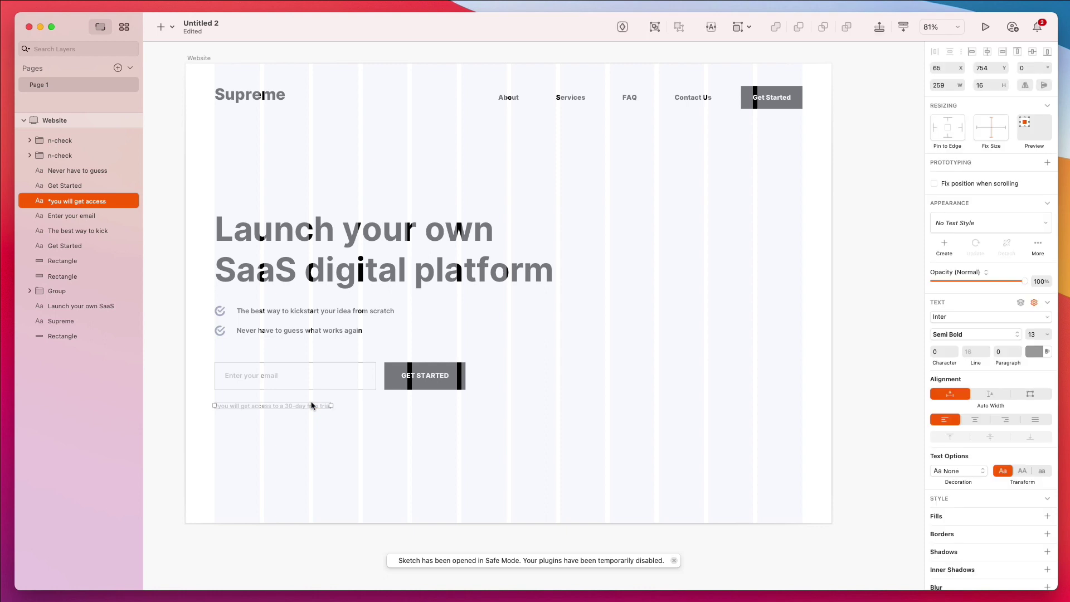
key(5)
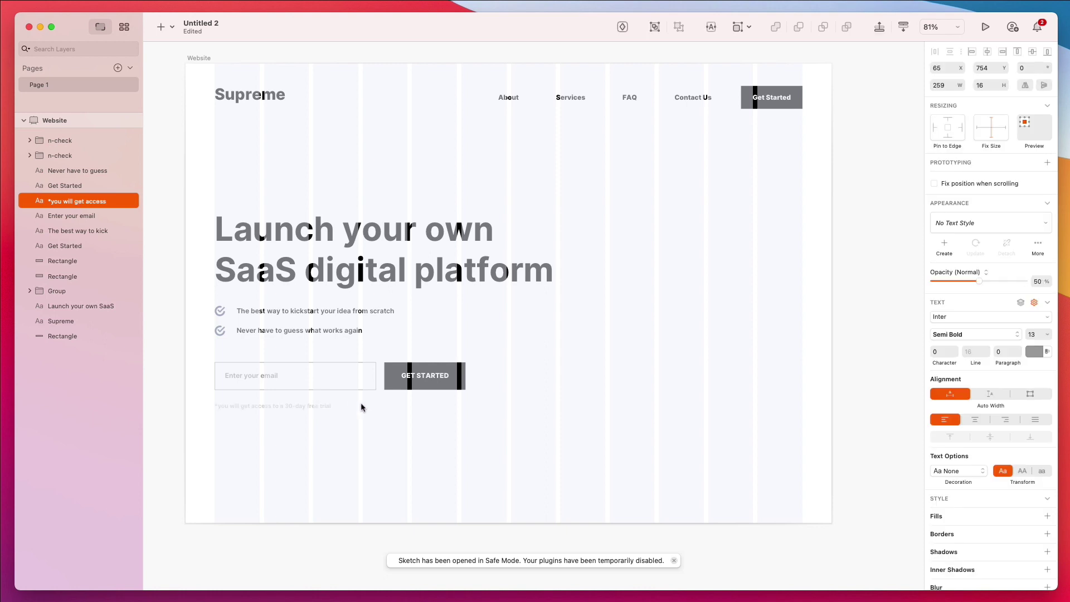
click(400, 408)
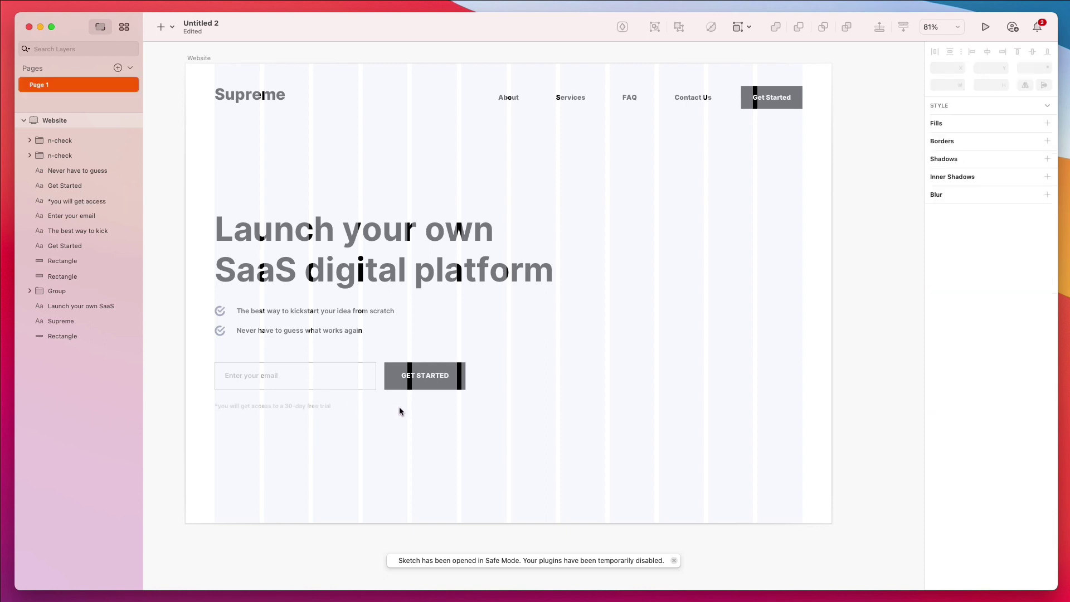
drag(185, 196, 584, 472)
- Raise the hero heading, checklist and form about 36 px
key(shift+Up)
key(shift+Up)
key(shift+Up)
key(shift+Up)
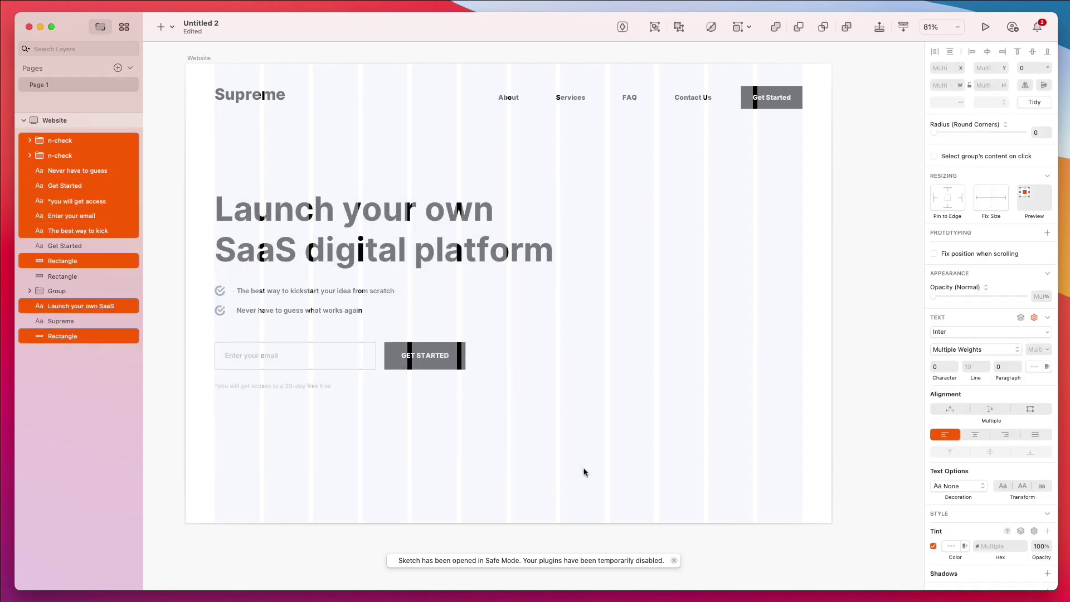
scroll(563, 456, down, 1)
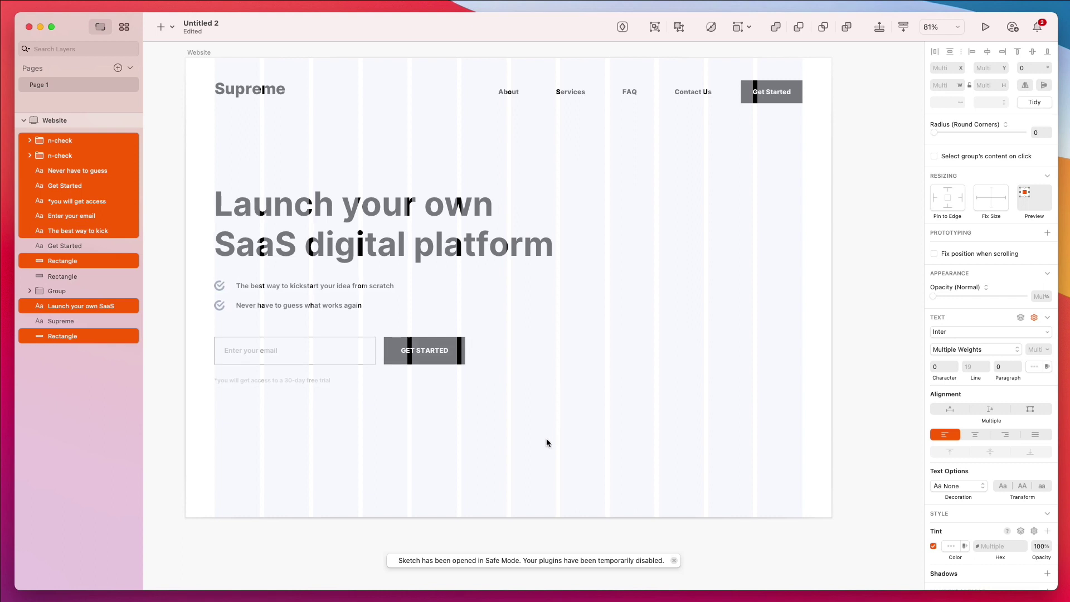
click(547, 438)
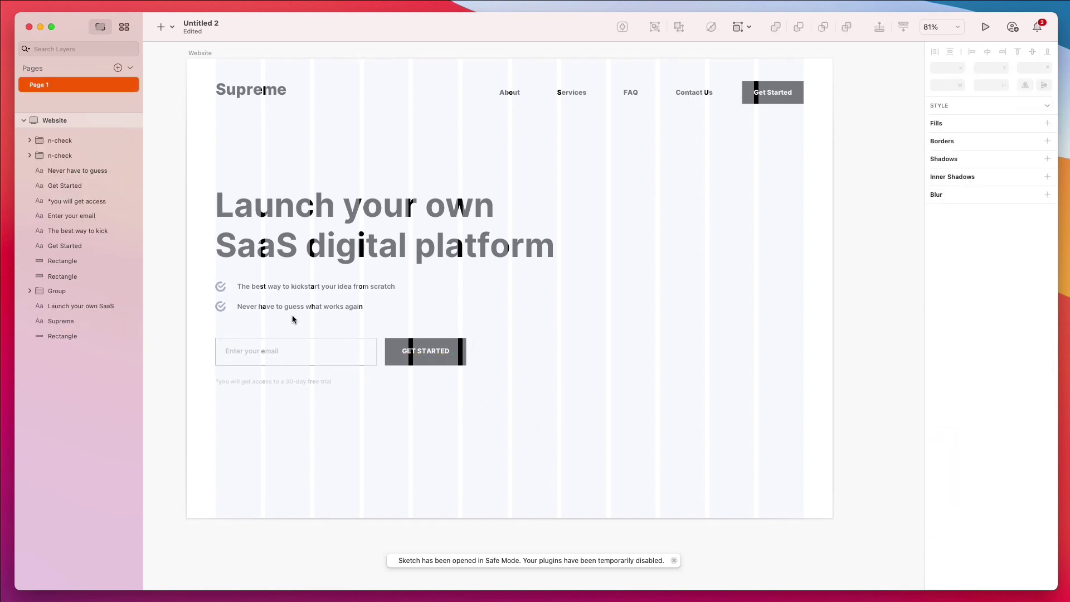
- Duplicate the 'Never have to guess' bullet near the artboard bottom and retype it as 'Scroll Down'
drag(296, 309, 314, 467)
double_click(314, 467)
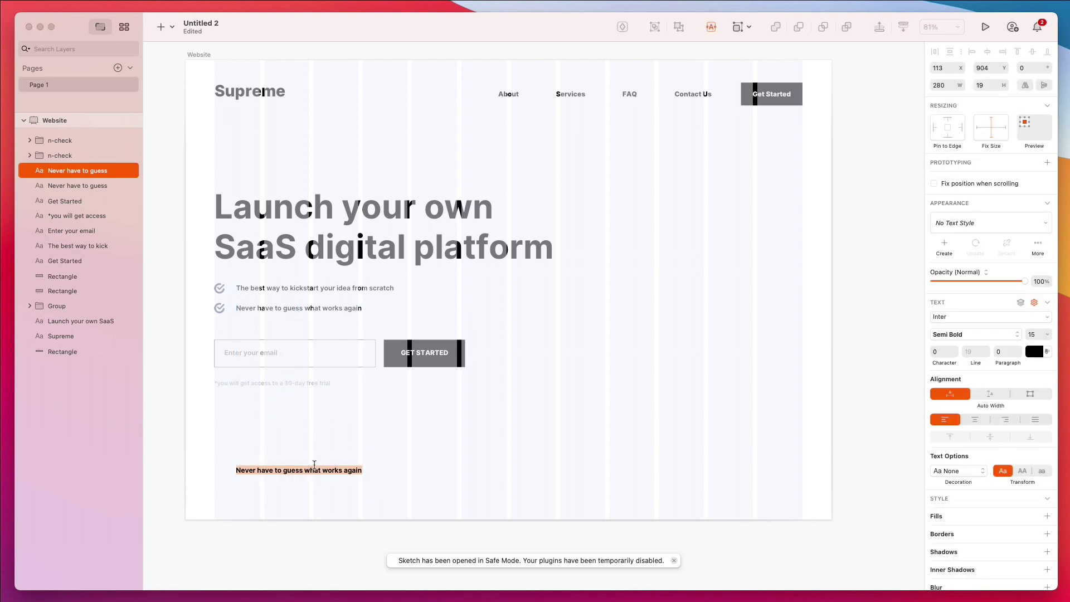
text(Scroll Down)
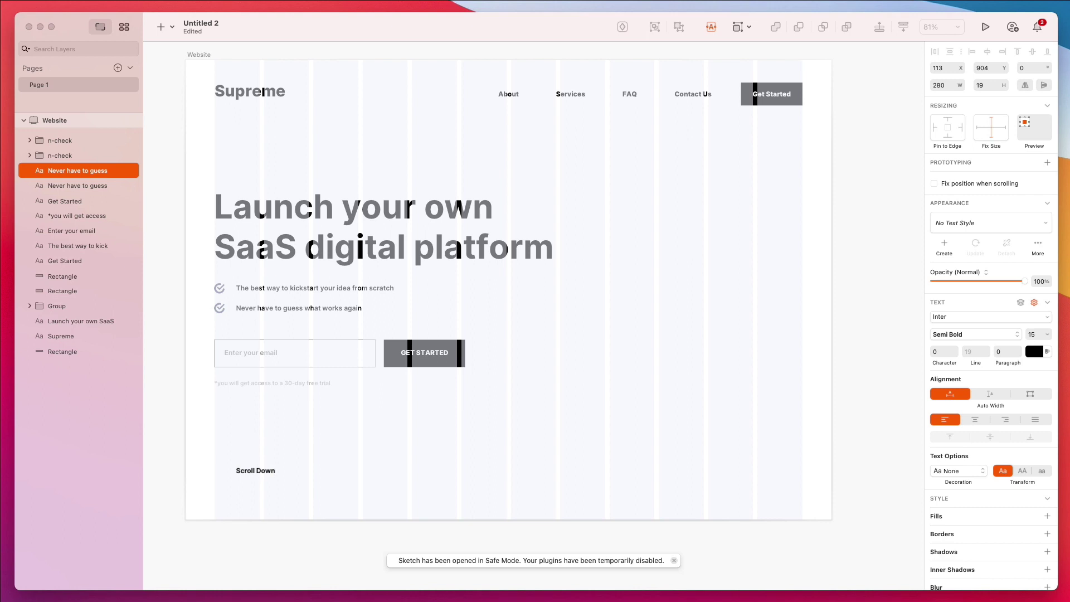
click(354, 449)
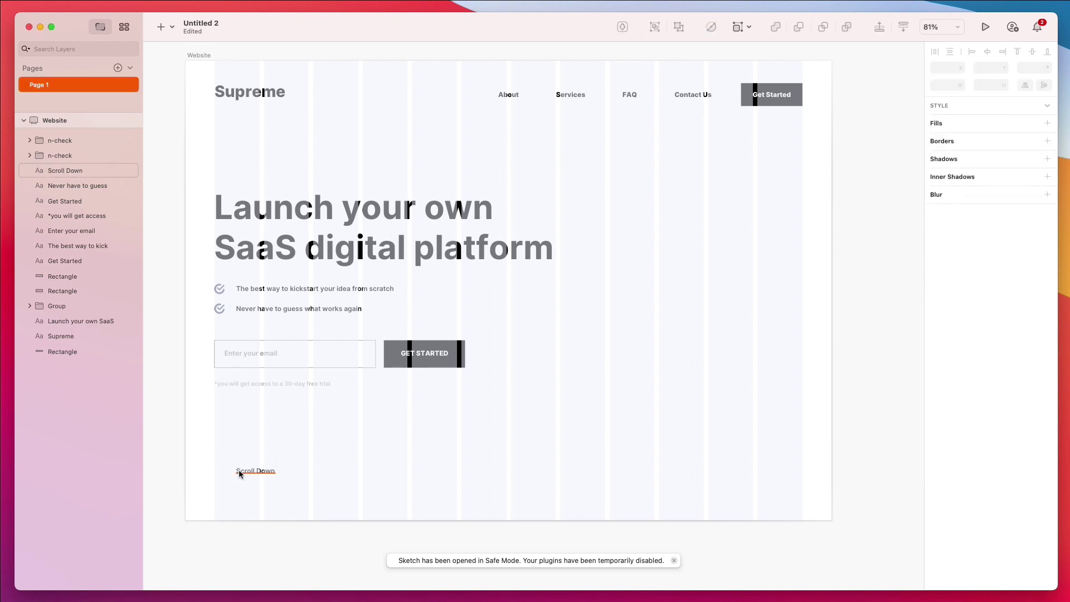
drag(239, 470, 275, 475)
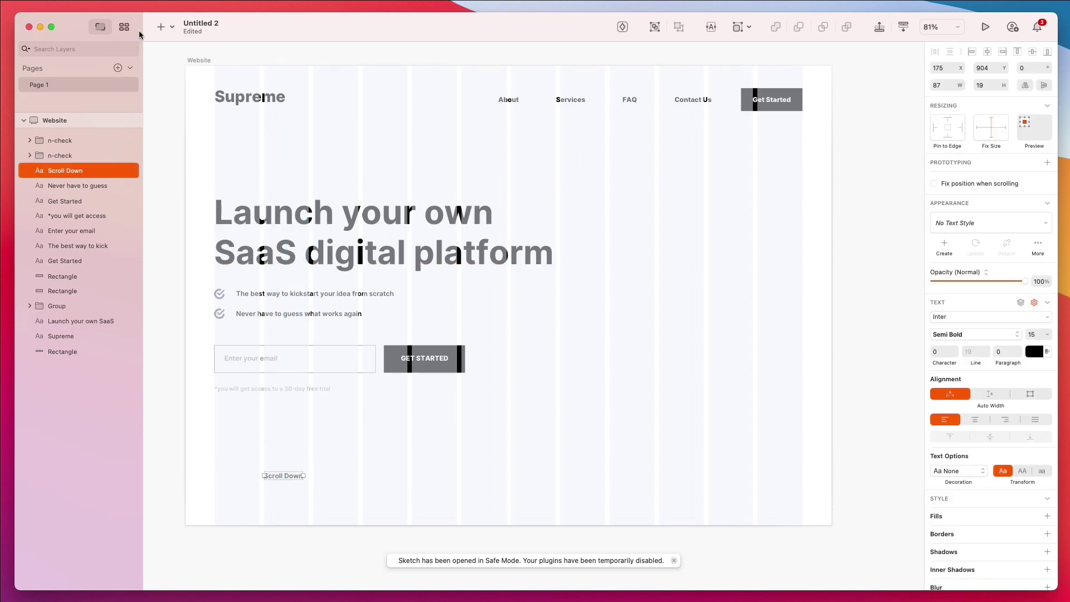
- Draw a rounded rectangle left of Scroll Down and widen it to 50 px
click(160, 27)
mouse_move(239, 67)
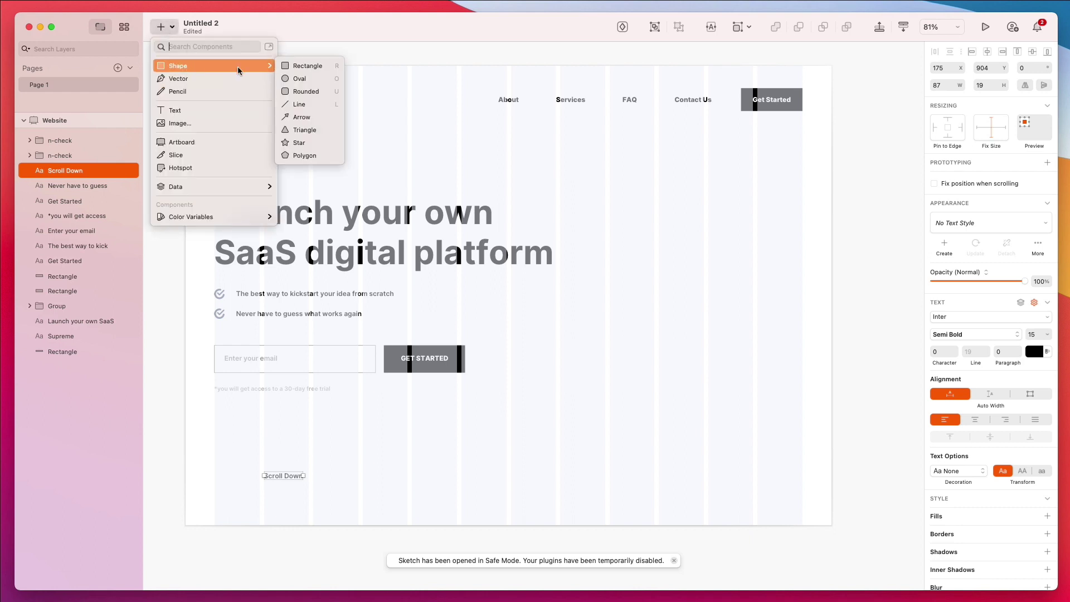
click(304, 91)
drag(245, 463, 247, 494)
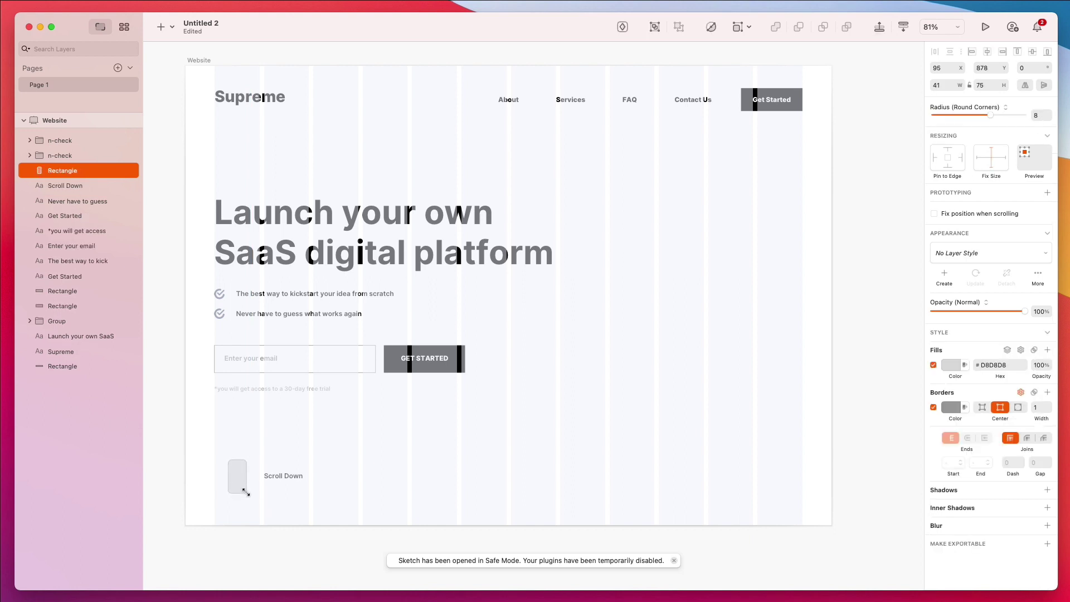
click(253, 477)
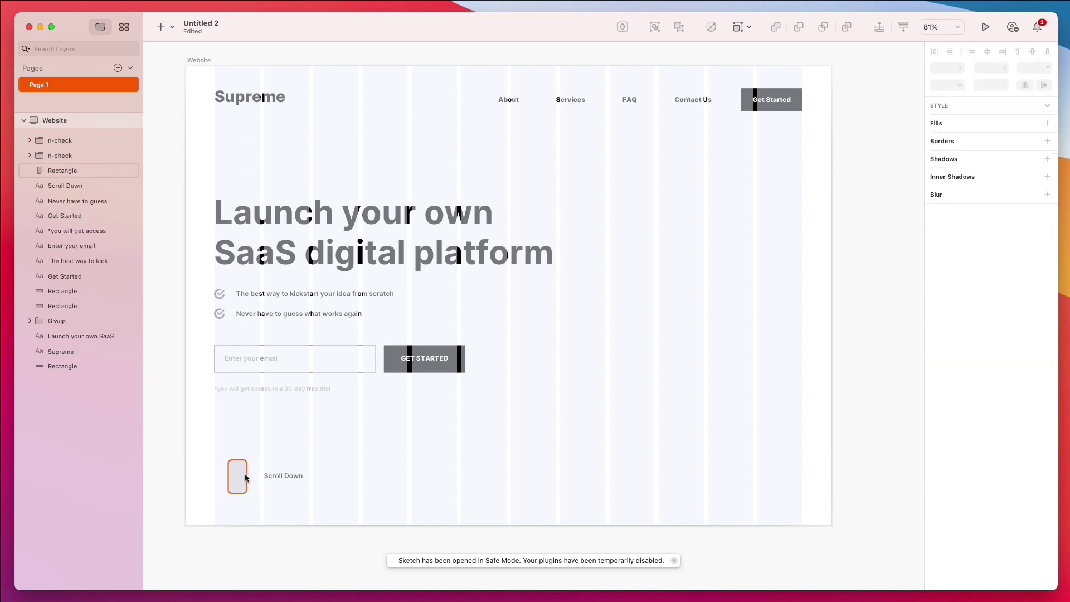
click(244, 477)
drag(247, 476, 251, 474)
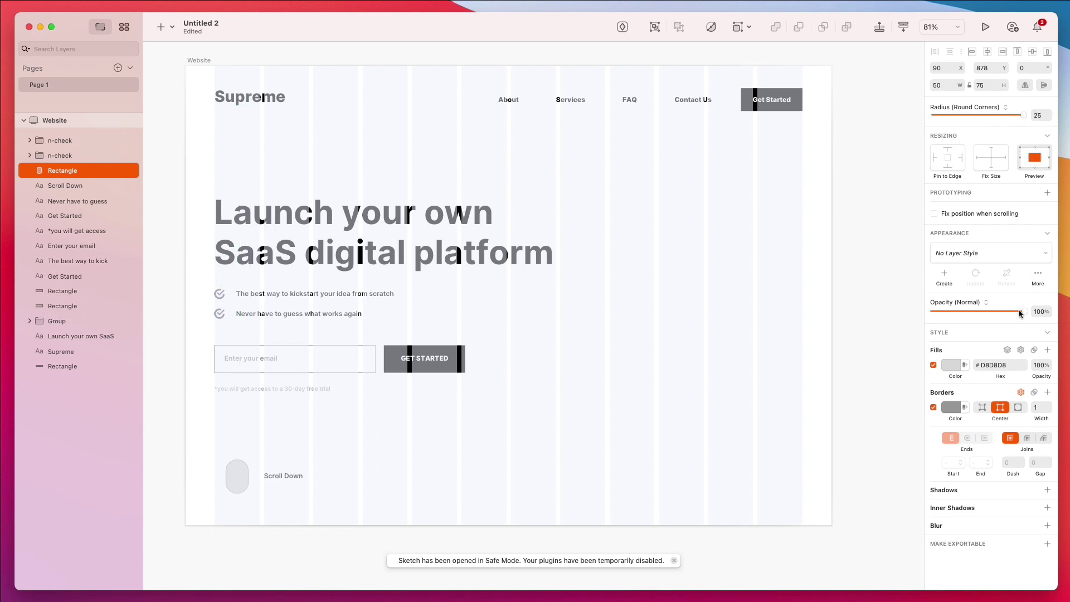
- Remove the rounded rectangle's fill and give it a 2 px black border
click(933, 365)
click(951, 407)
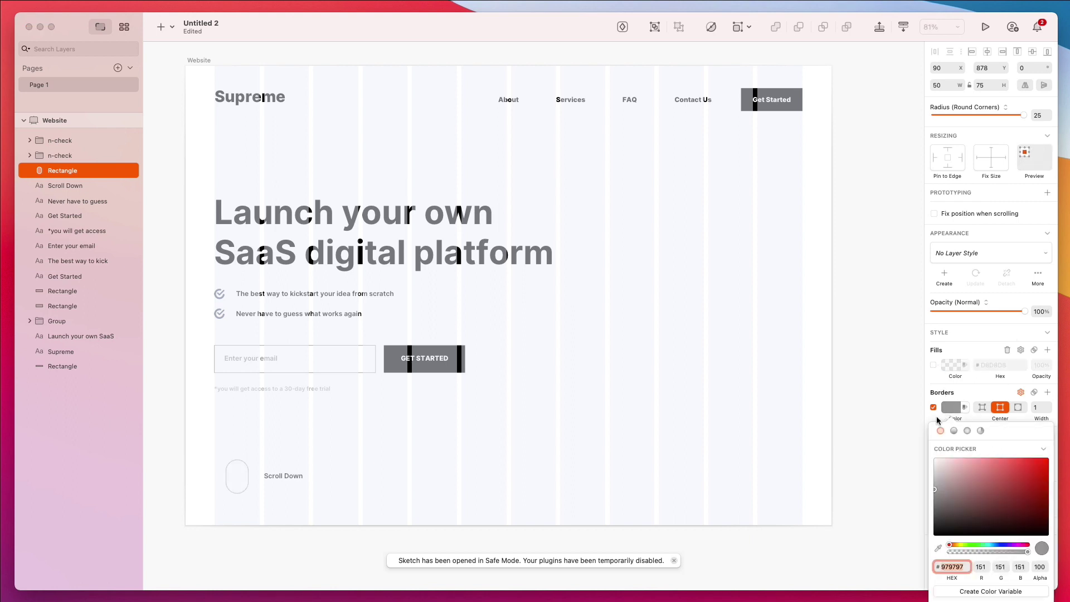
click(1049, 405)
scroll(232, 444, up, 10)
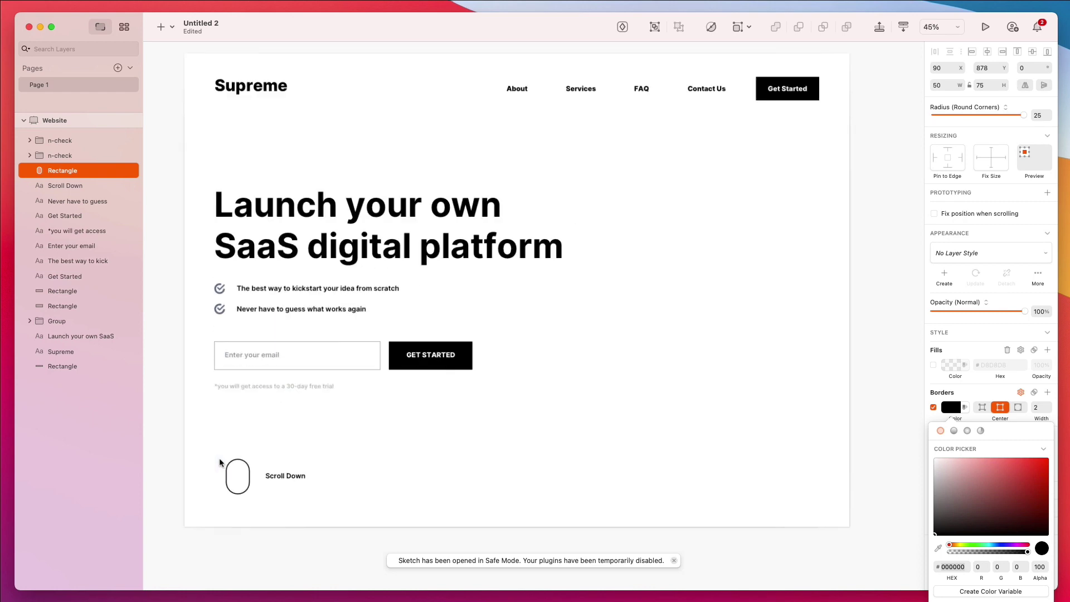
click(392, 428)
key(r)
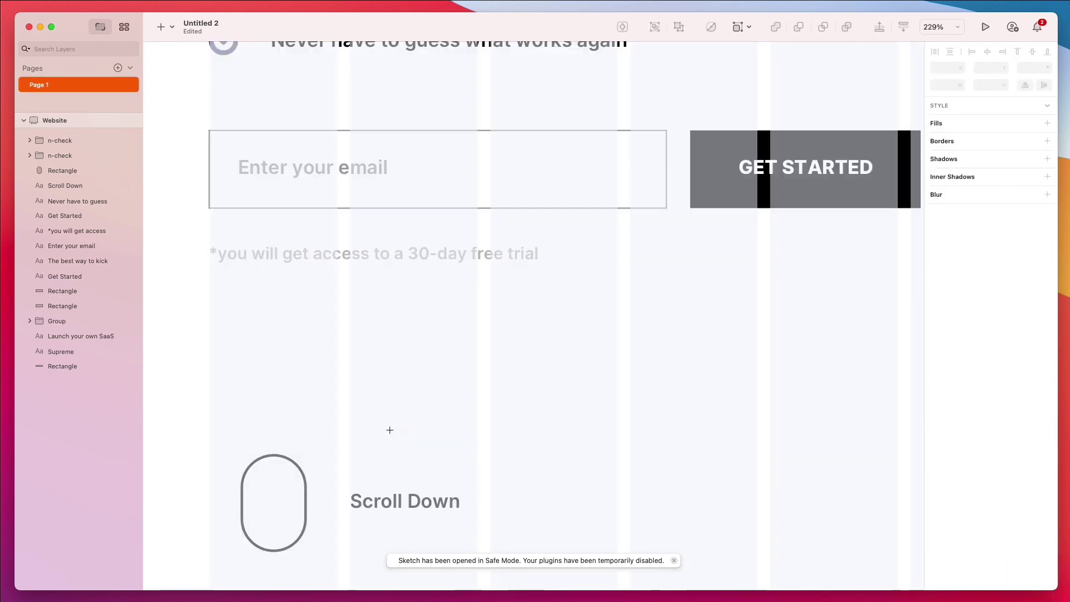
- Adjust the mouse outline's height by dragging its top edge
click(275, 474)
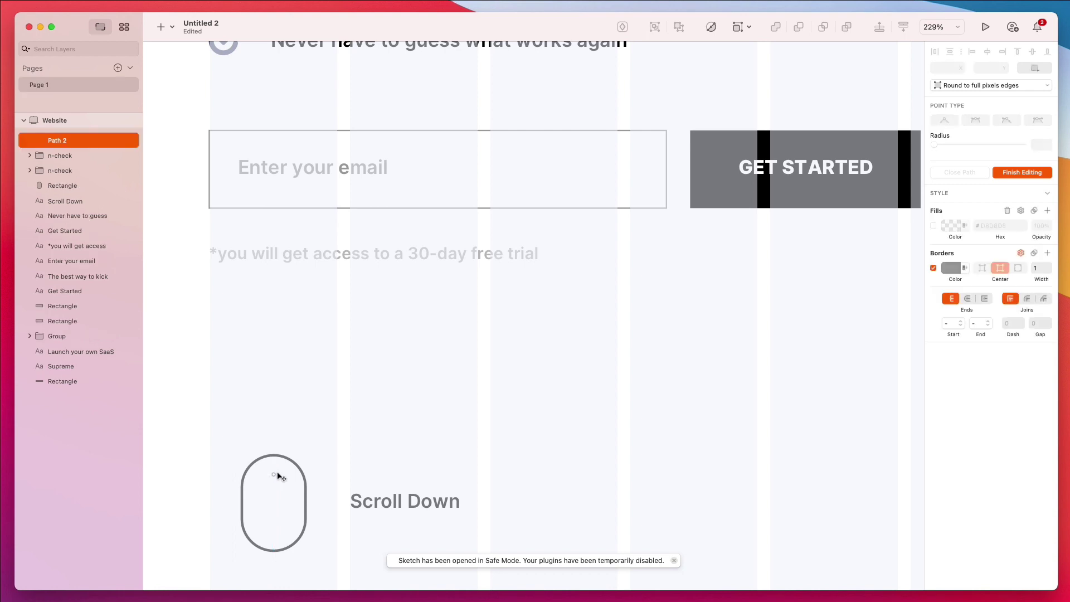
key(Escape)
click(273, 454)
drag(275, 453, 278, 500)
- Draw a vertical wheel line inside the outline with a 2 px black border and round joins
key(v)
click(941, 347)
drag(934, 402, 855, 519)
click(1035, 340)
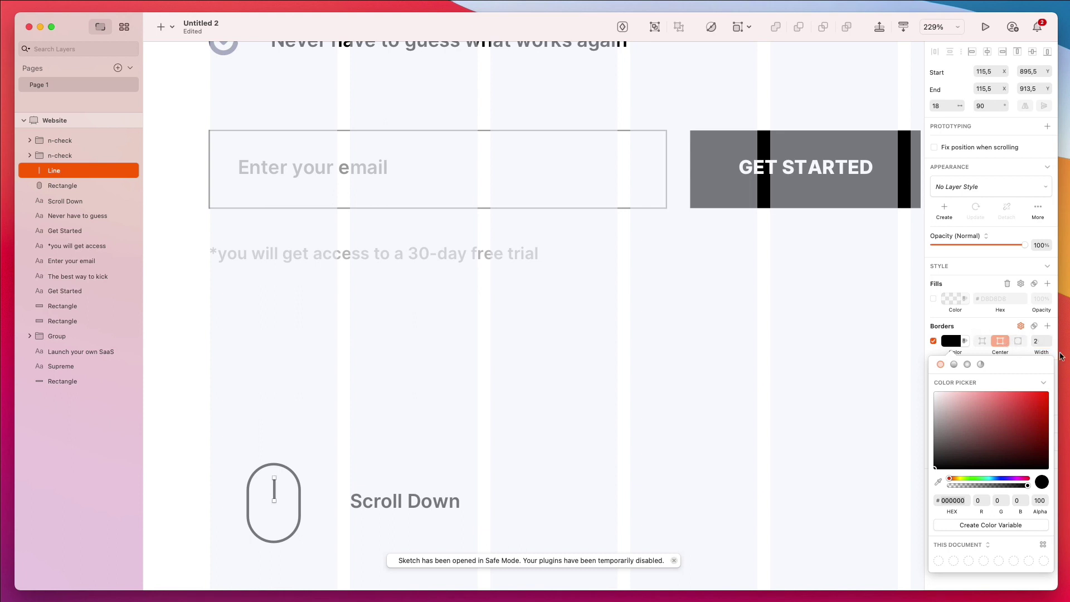
click(1006, 355)
click(1027, 372)
click(483, 353)
- Group the line, outline and Scroll Down label, shift it slightly left, and fade it to 50%
scroll(350, 425, up, 5)
drag(290, 422, 376, 471)
click(420, 430)
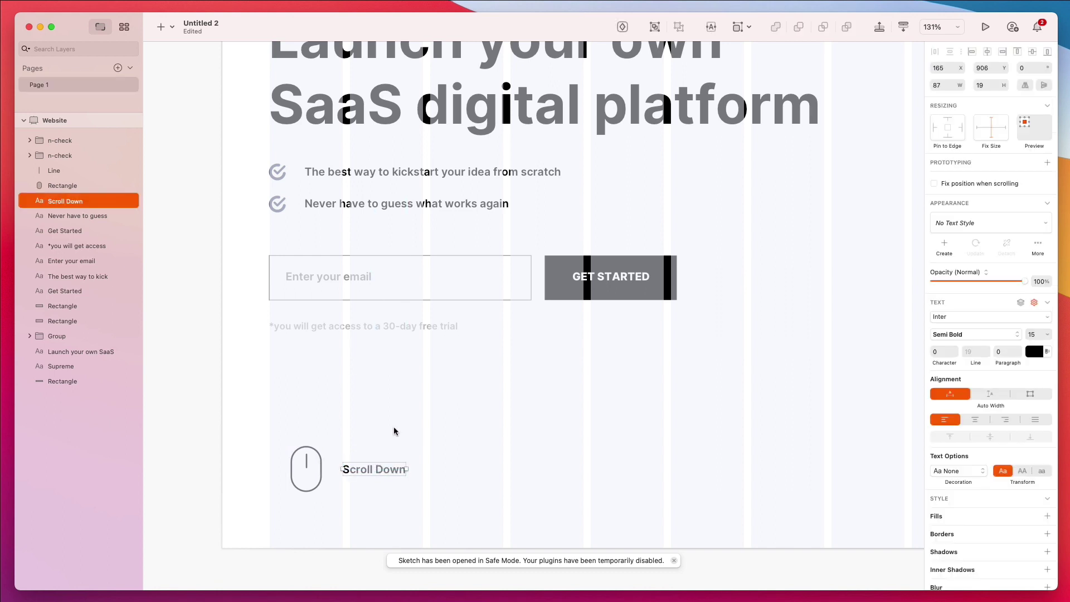
drag(396, 429, 277, 526)
key(super+g)
drag(381, 468, 361, 469)
key(5)
- Hide the layout grid and zoom out to see the whole Website artboard
key(Escape)
key(shift+1)
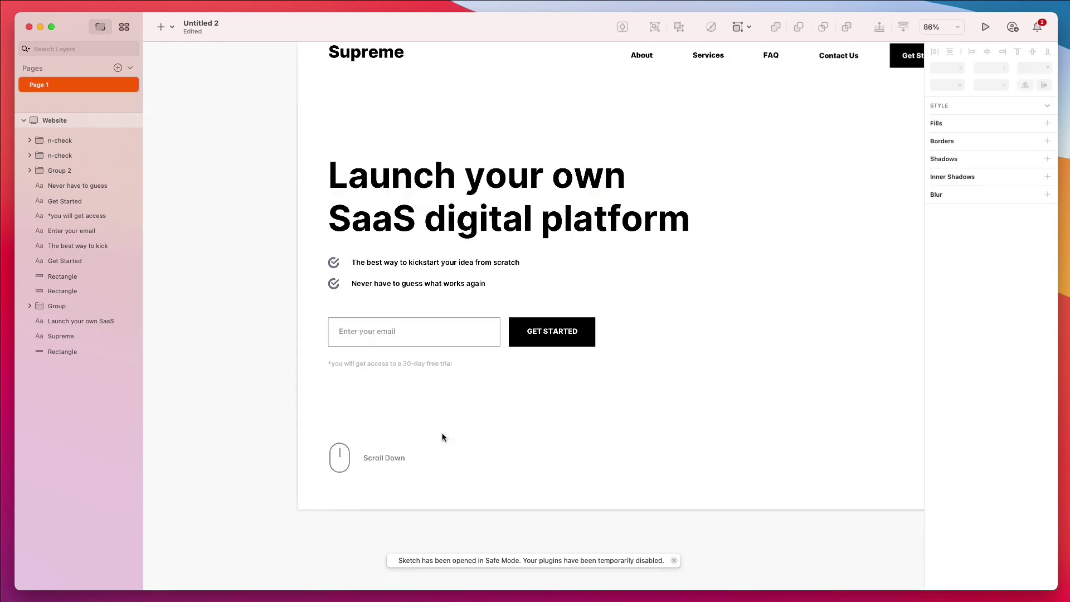
scroll(444, 437, up, 5)
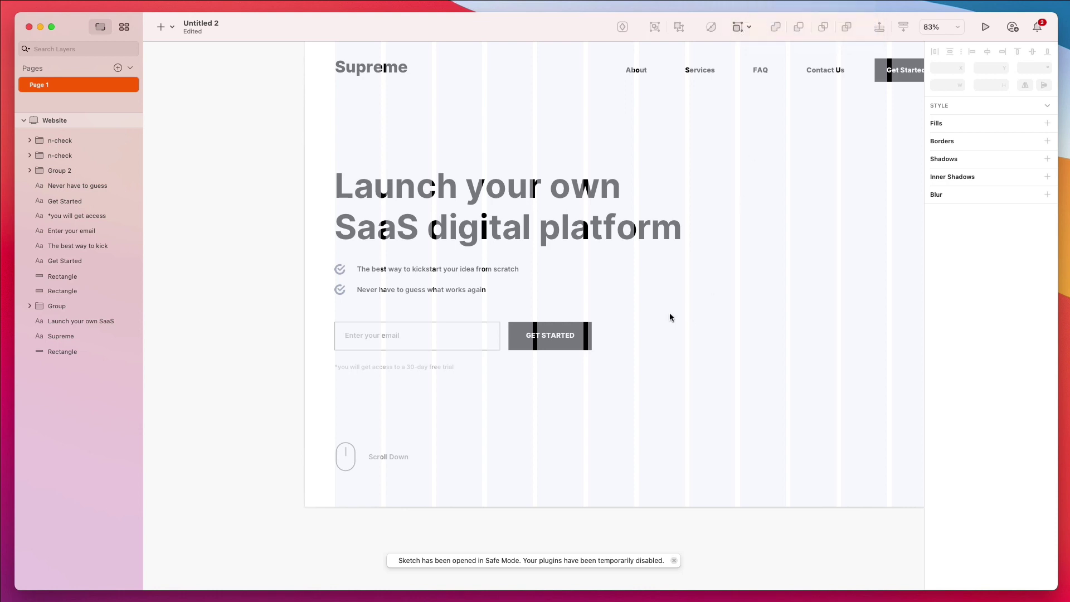
scroll(557, 345, right, 4)
scroll(557, 344, up, 4)
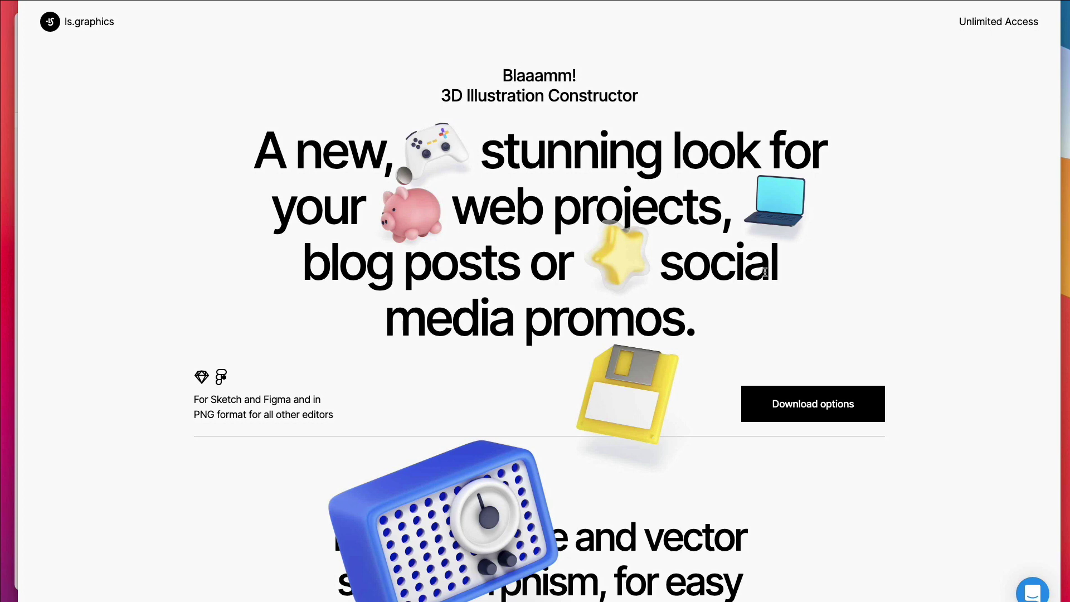
- Scroll the ls.graphics page down through the Characters, Devices and Objects collections
scroll(928, 277, down, 10)
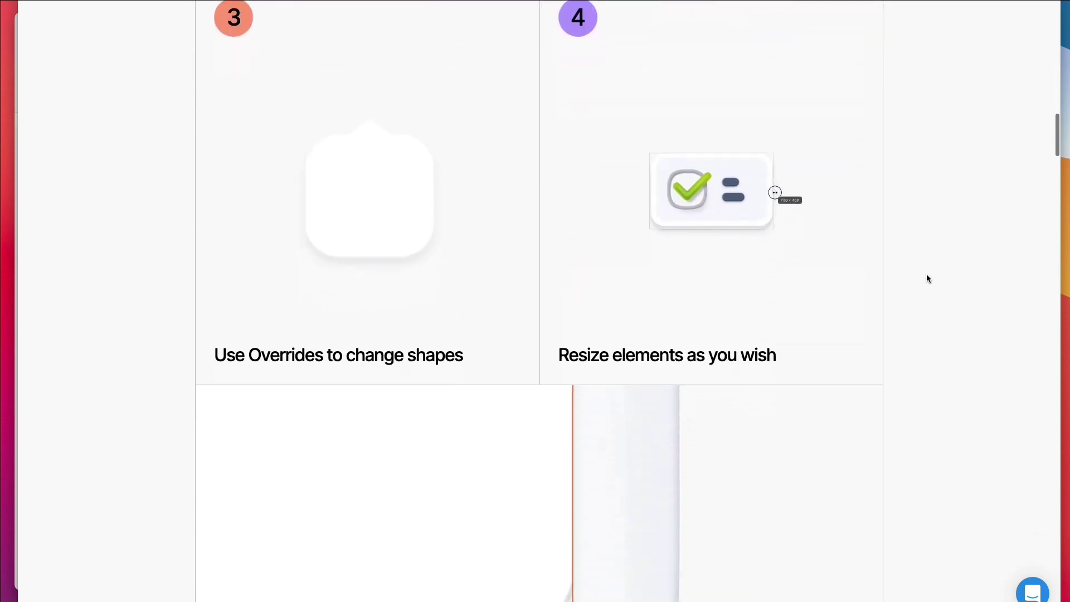
scroll(927, 276, down, 14)
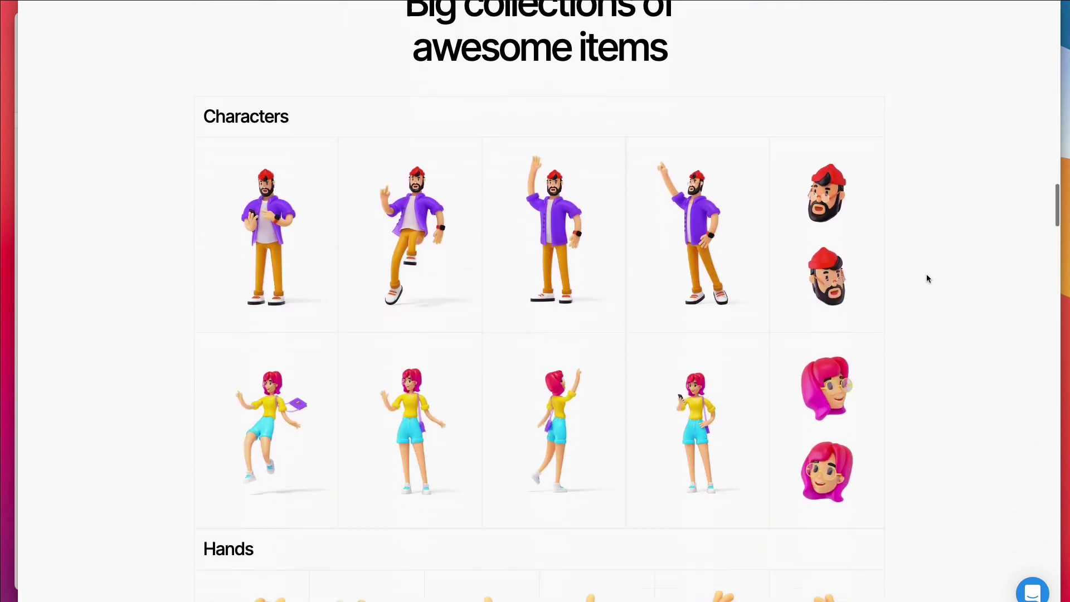
scroll(927, 278, down, 11)
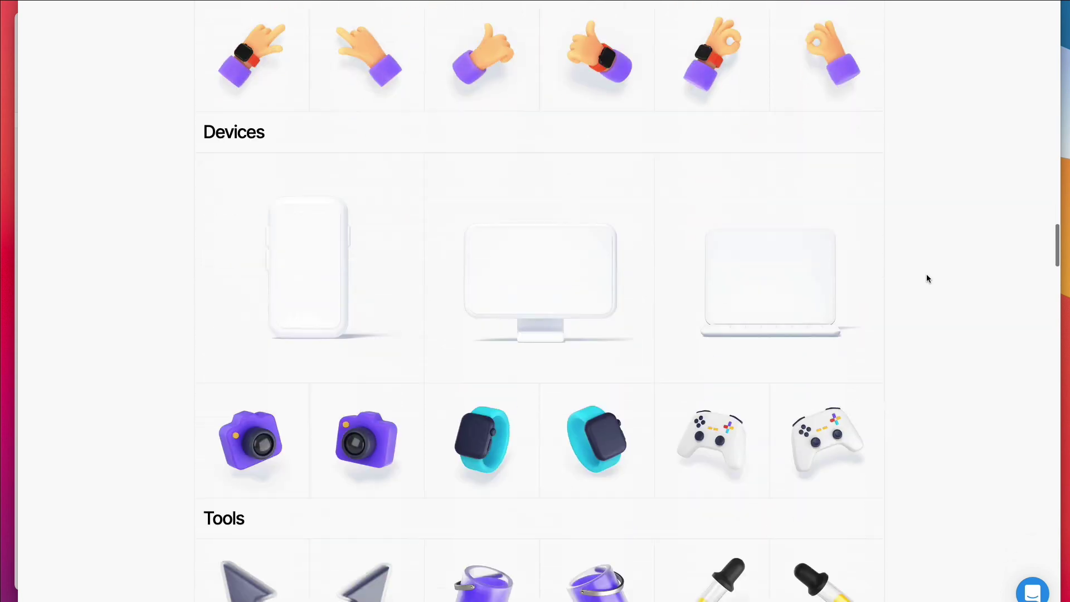
scroll(928, 278, down, 15)
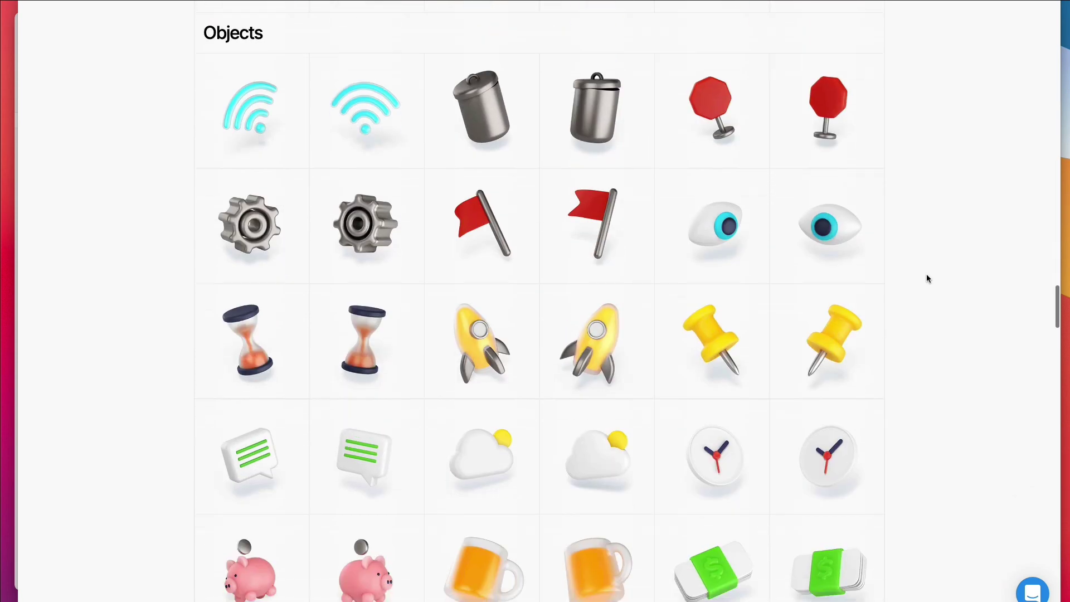
scroll(927, 279, down, 6)
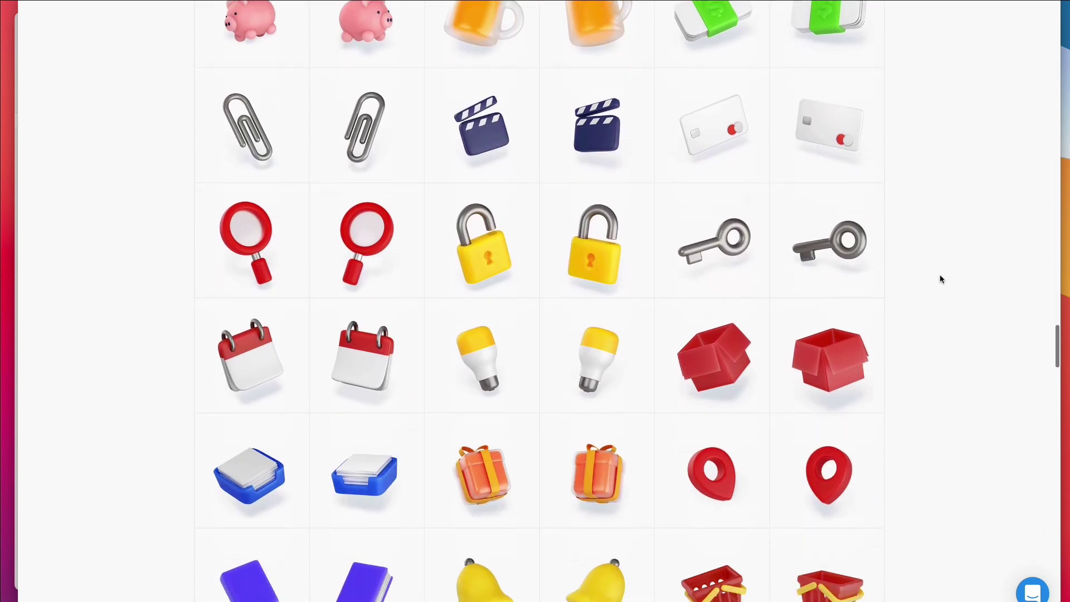
scroll(928, 257, down, 11)
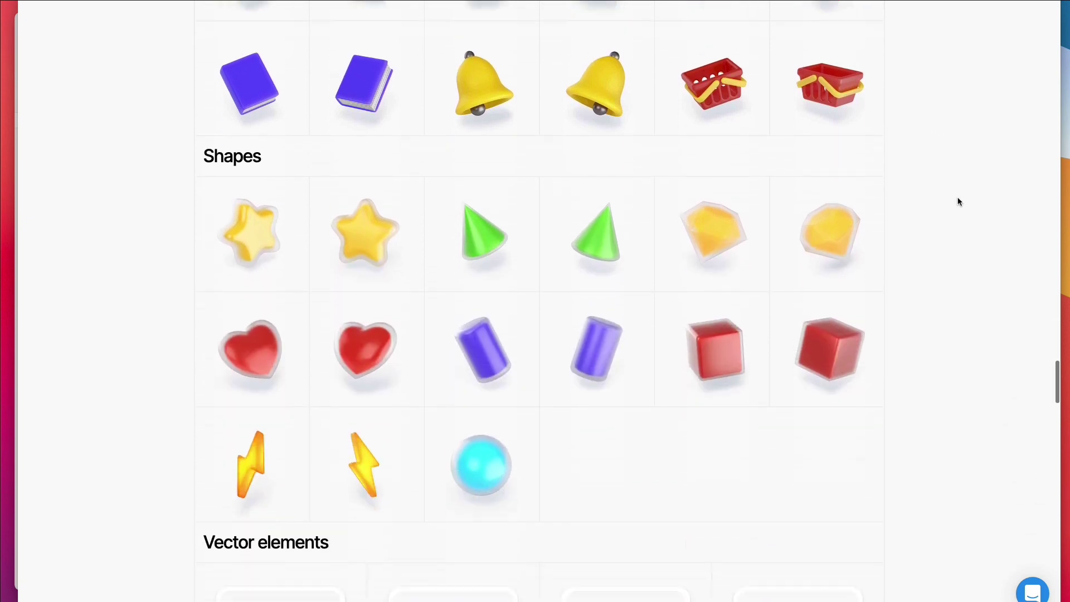
scroll(957, 199, down, 3)
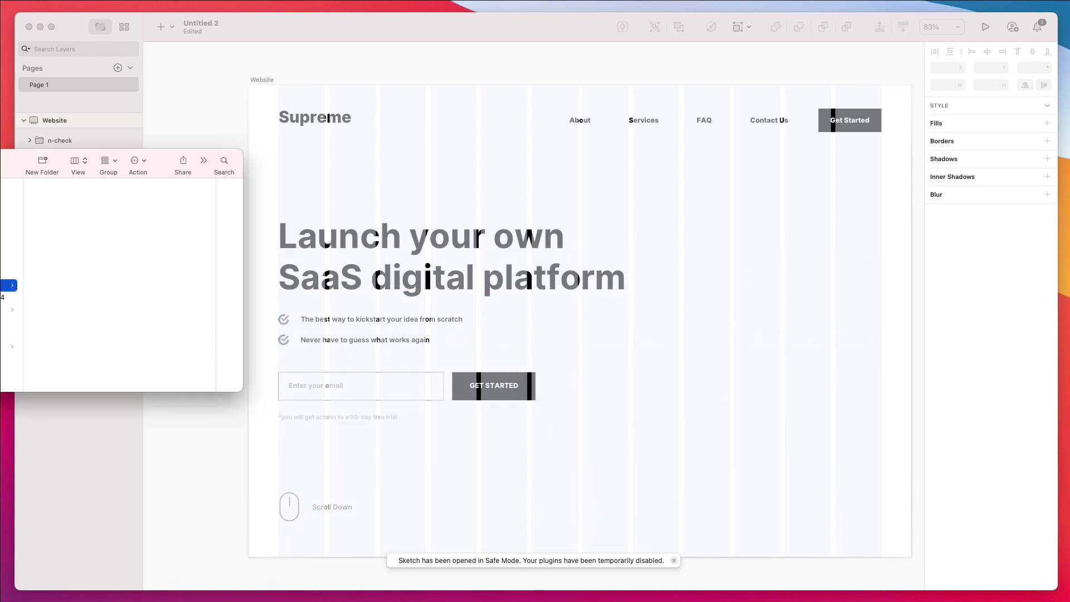
- Drop the crystal, comment bubble, book and rocket PNGs from the folder onto the canvas
click(9, 346)
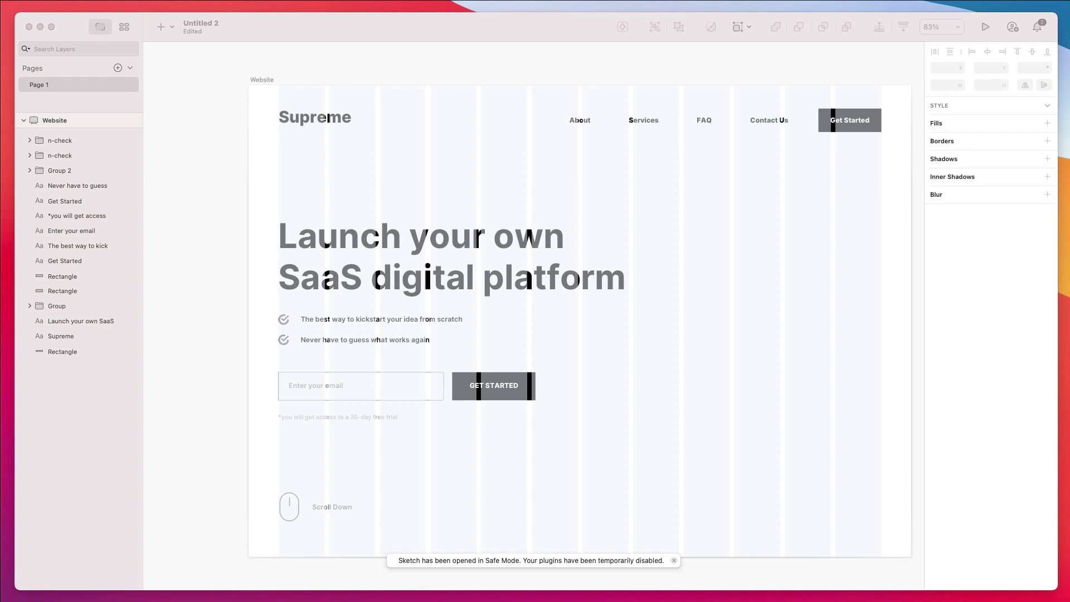
scroll(530, 256, down, 5)
click(375, 231)
scroll(376, 231, left, 5)
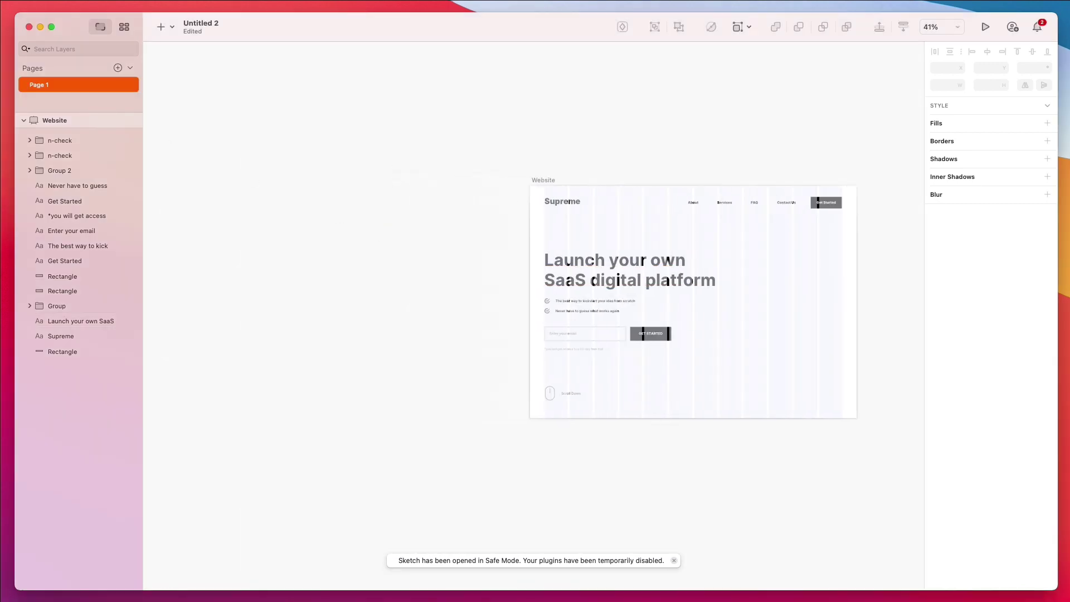
drag(128, 139, 301, 174)
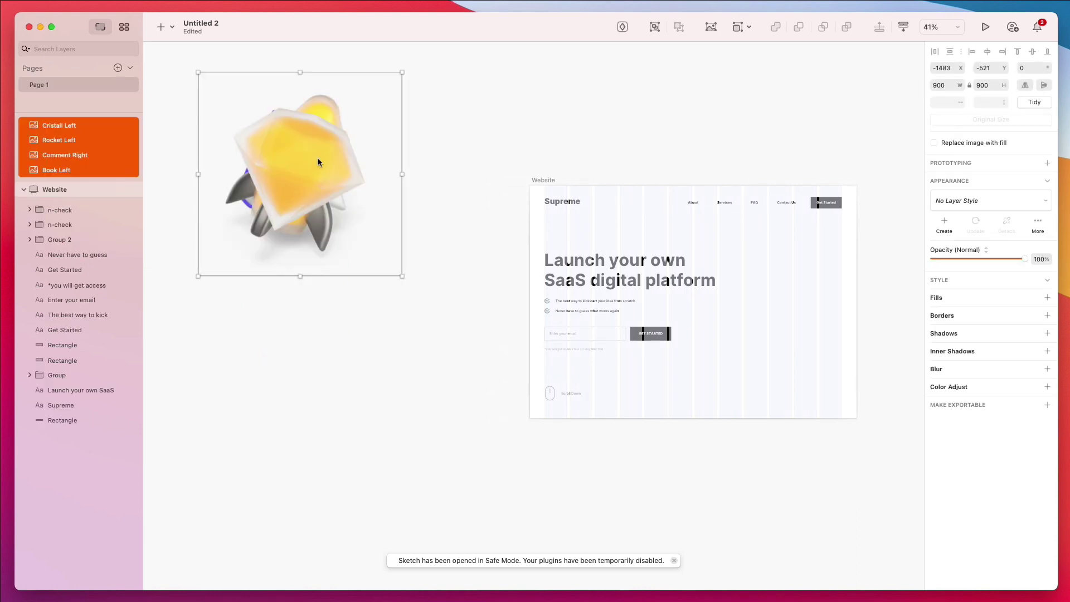
- Stack the four illustrations in a column: crystal on top, comment bubble below, rocket at the bottom
drag(346, 148, 346, 332)
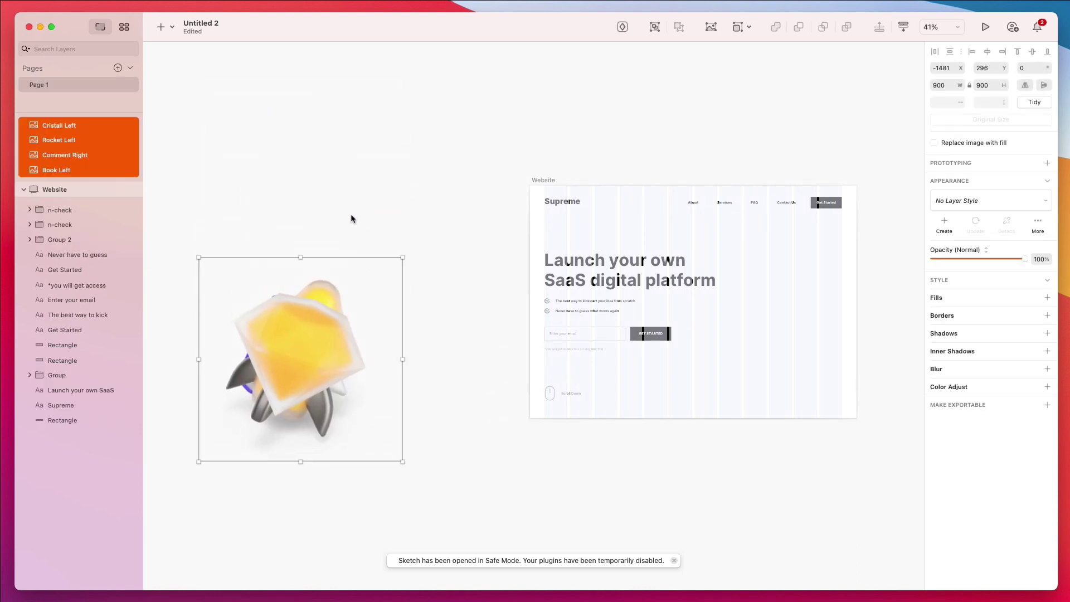
click(351, 218)
click(310, 370)
drag(310, 370, 310, 150)
click(312, 446)
drag(312, 447, 301, 552)
drag(301, 346, 291, 238)
scroll(399, 137, up, 5)
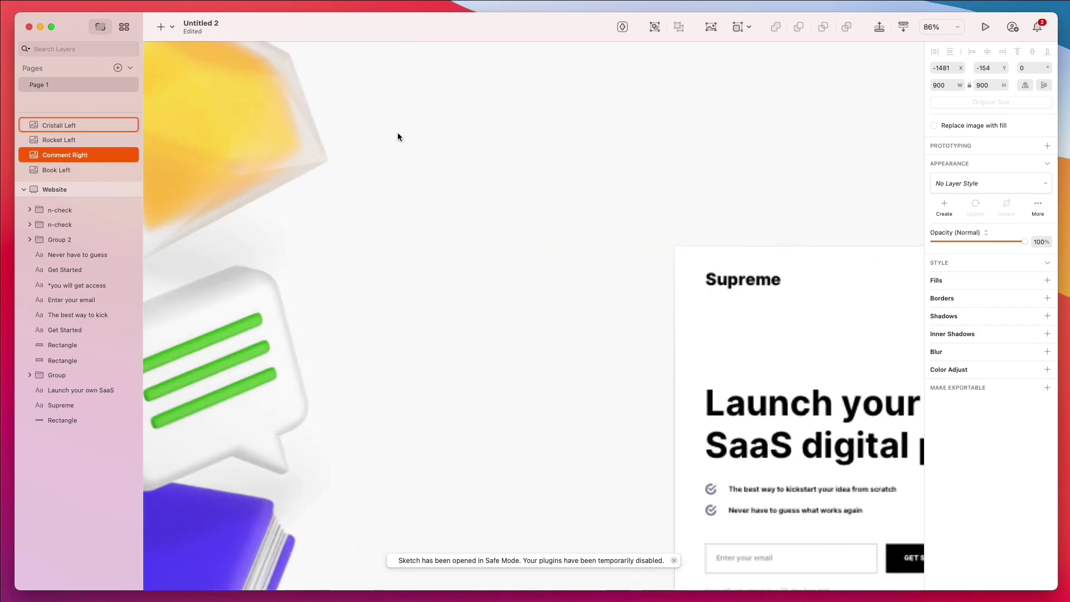
scroll(399, 137, down, 5)
drag(460, 552, 226, 44)
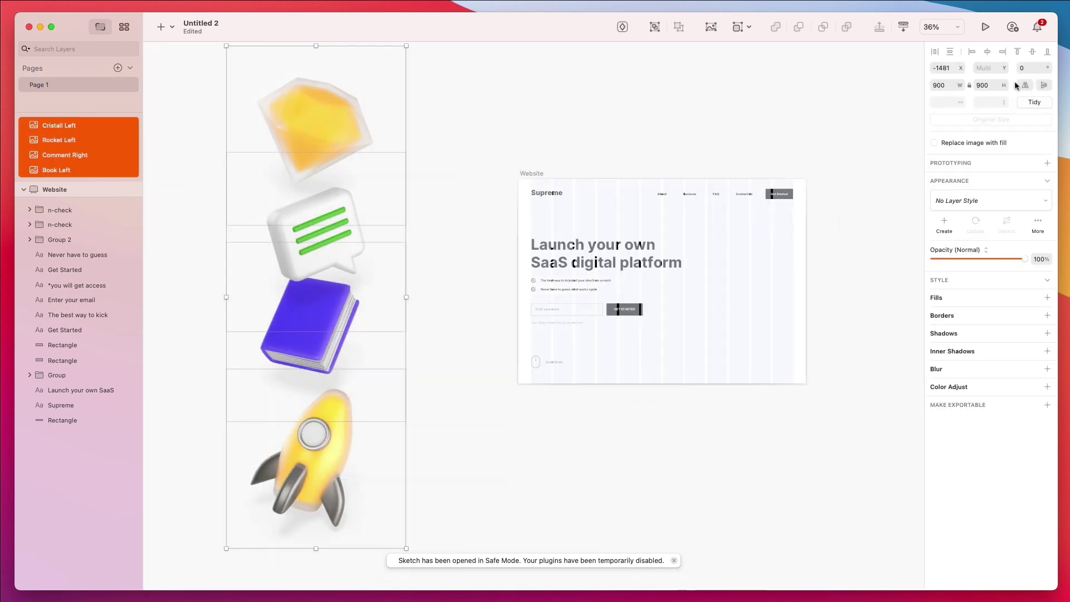
key(super+k)
- Scale the four illustrations to about 320 px and place them beside the Website artboard
key(shift+Down)
key(shift+Down)
key(shift+Down)
key(shift+Down)
key(shift+Down)
key(shift+Down)
key(shift+Down)
key(shift+Down)
key(shift+Down)
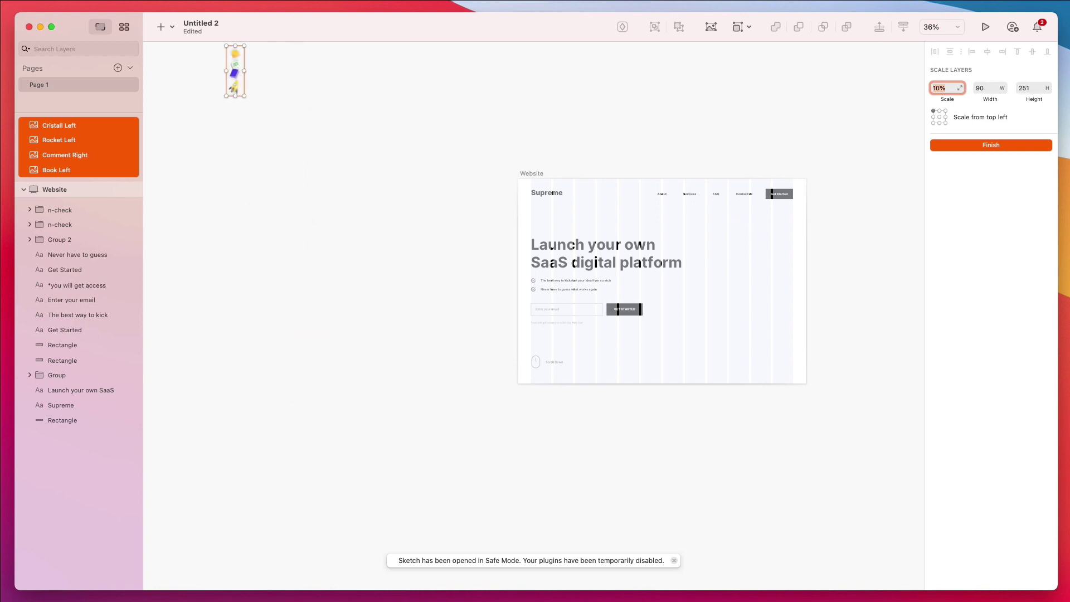
key(Return)
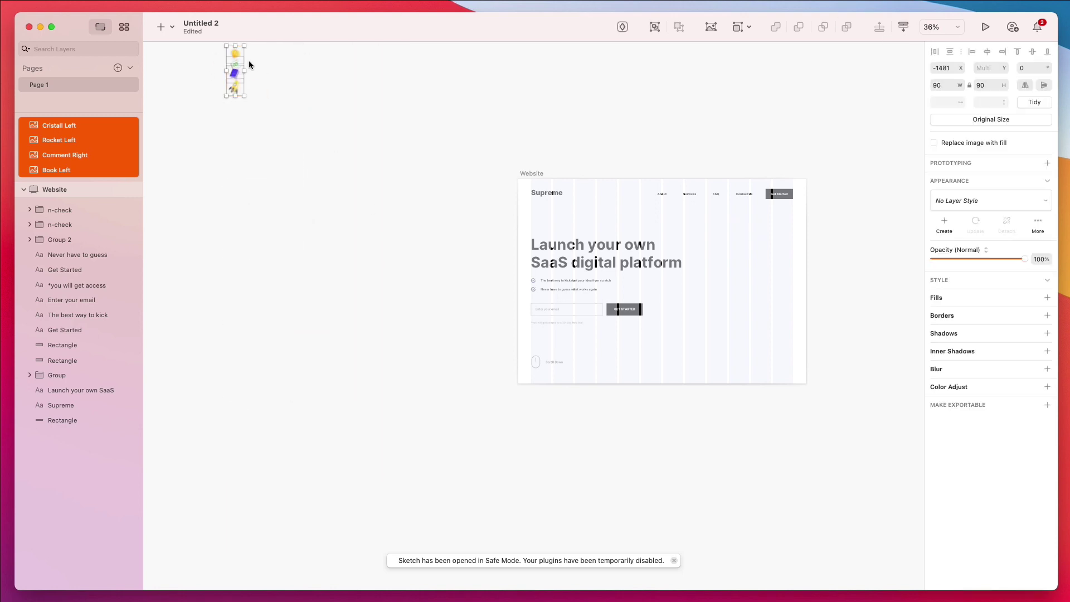
drag(234, 62, 393, 226)
key(super+k)
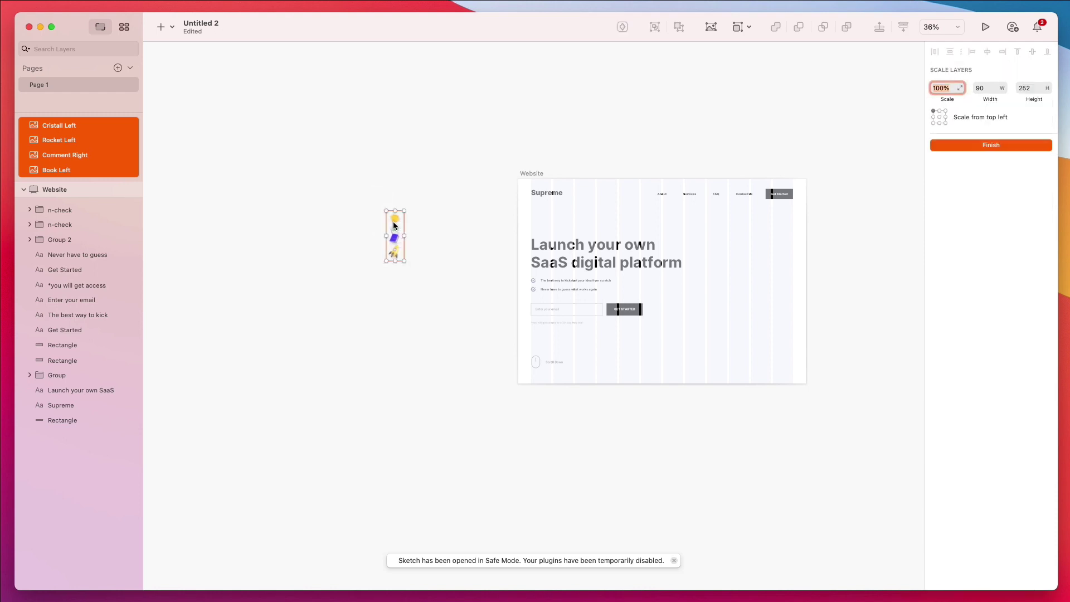
key(shift+Up)
key(shift+Up)
key(shift+Up)
key(shift+Up)
key(shift+Up)
key(shift+Up)
key(shift+Up)
key(shift+Up)
key(shift+Up)
key(shift+Up)
key(shift+Up)
key(shift+Up)
key(shift+Up)
key(shift+Up)
key(shift+Up)
key(shift+Up)
key(shift+Up)
key(shift+Up)
key(shift+Up)
key(shift+Up)
key(shift+Up)
key(shift+Up)
key(shift+Up)
key(shift+Up)
key(shift+Up)
key(Return)
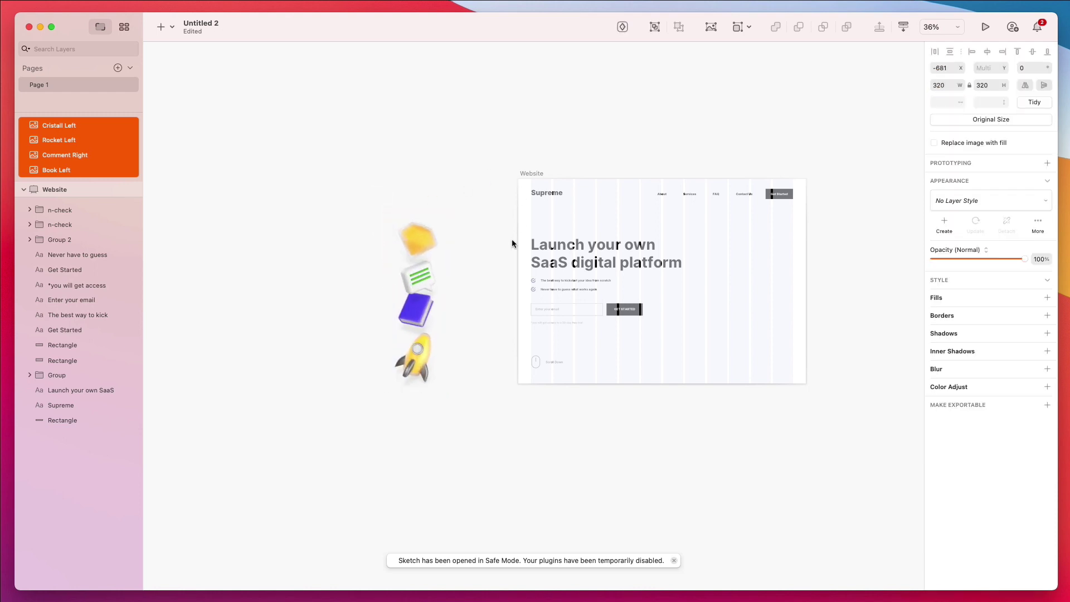
scroll(512, 241, up, 5)
click(442, 404)
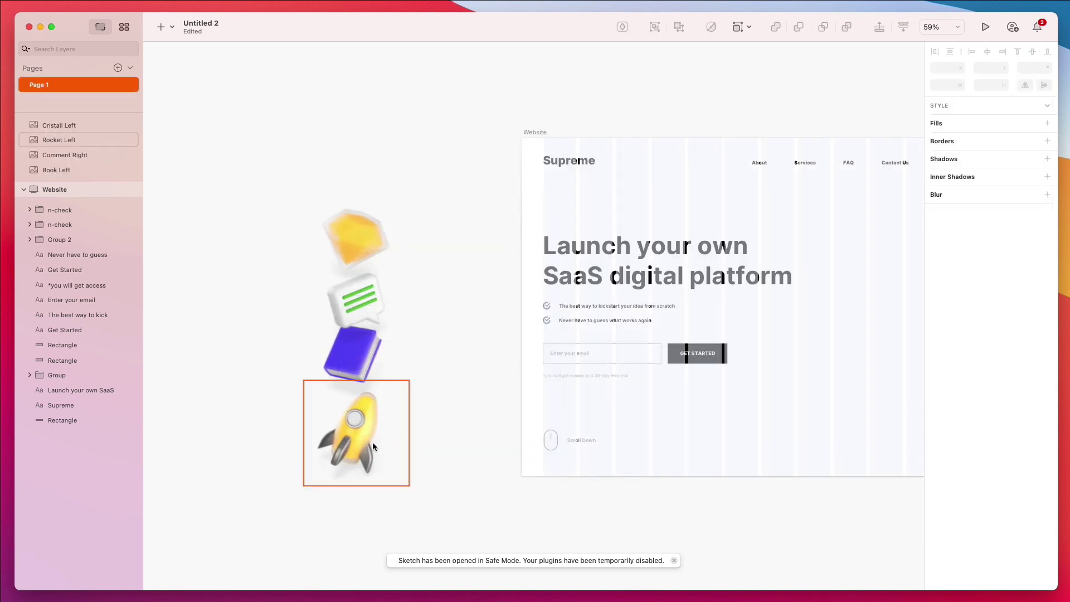
- Move the rocket into the Website artboard, enlarge it to 575 px, and place it on the right
drag(356, 435, 822, 360)
drag(871, 299, 917, 221)
drag(841, 282, 811, 286)
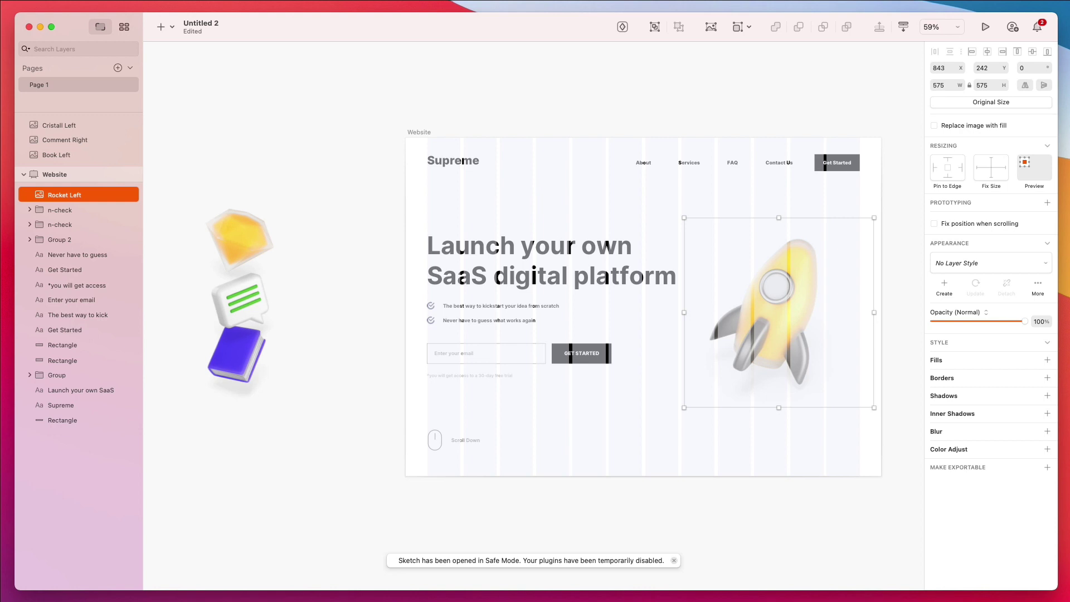
click(742, 0)
key(Escape)
- Bring the crystal into the Website artboard at 212 px, then add the speech bubble and book
click(273, 267)
click(258, 167)
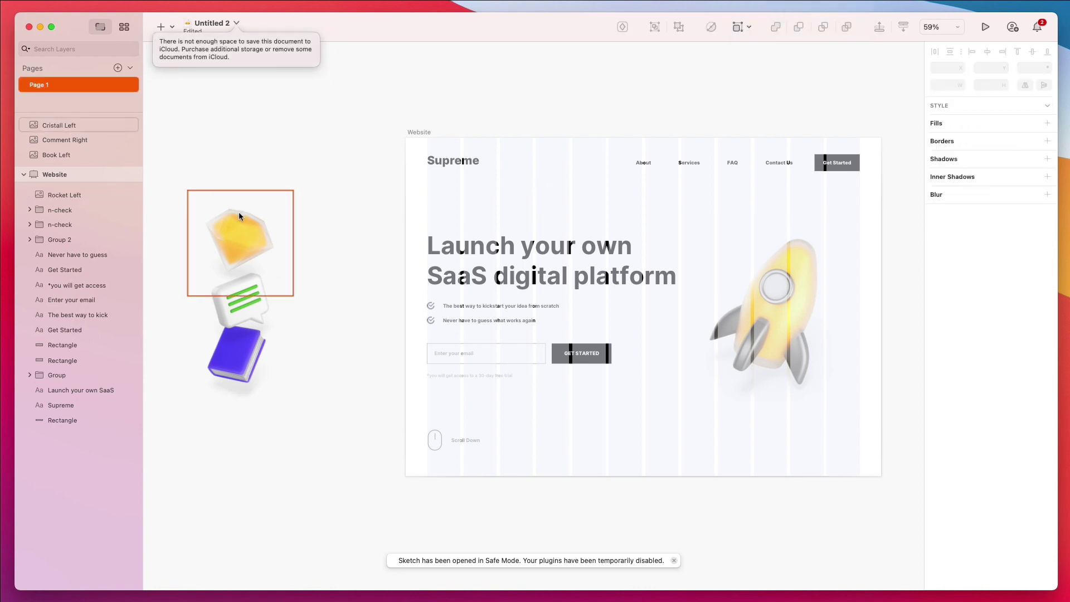
drag(239, 216, 721, 211)
drag(776, 182, 728, 220)
drag(299, 308, 690, 384)
drag(287, 355, 832, 427)
- Enlarge the rocket to 649 px and reposition it, then shift and shrink the book
drag(798, 288, 813, 279)
drag(794, 206, 795, 195)
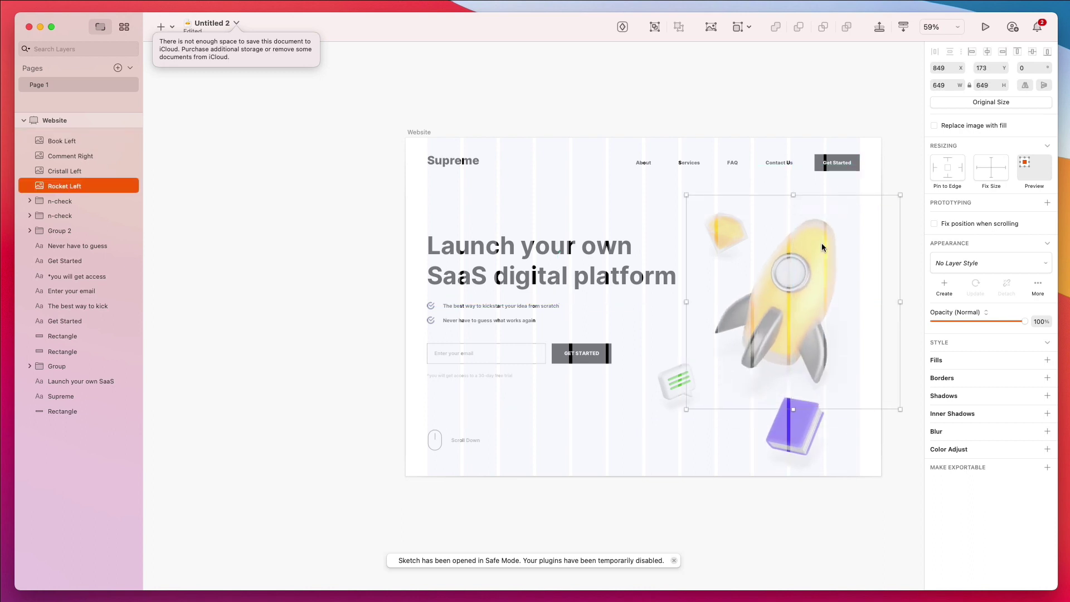
drag(824, 245, 829, 246)
click(800, 444)
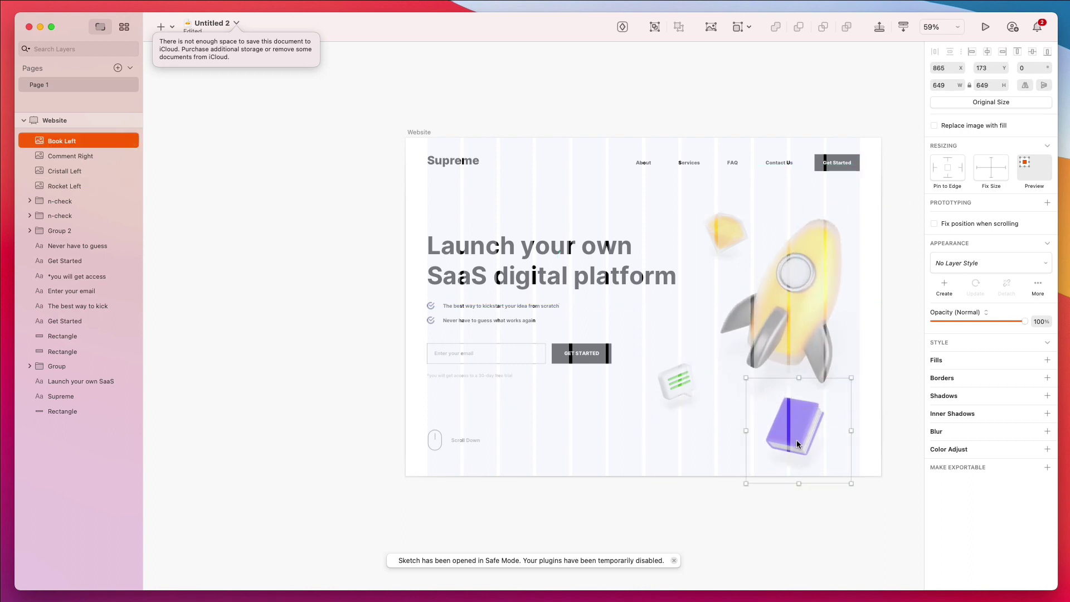
drag(799, 444, 780, 444)
mouse_move(832, 376)
mouse_down()
mouse_move(823, 391)
mouse_move(825, 381)
mouse_up()
- Resize the book to 328 px and nudge the book and rocket into place
click(668, 356)
click(773, 414)
key(Right)
key(Right)
key(Right)
key(Right)
key(Right)
key(Right)
key(Right)
key(Right)
key(Right)
key(Right)
key(Right)
key(Right)
key(Right)
key(Right)
key(Right)
key(Up)
key(Up)
key(Up)
key(Up)
key(Up)
key(Up)
key(Up)
key(Up)
key(Up)
key(Up)
key(Up)
key(Up)
key(Up)
key(Up)
key(Up)
key(Up)
key(Up)
key(Up)
key(Up)
key(Up)
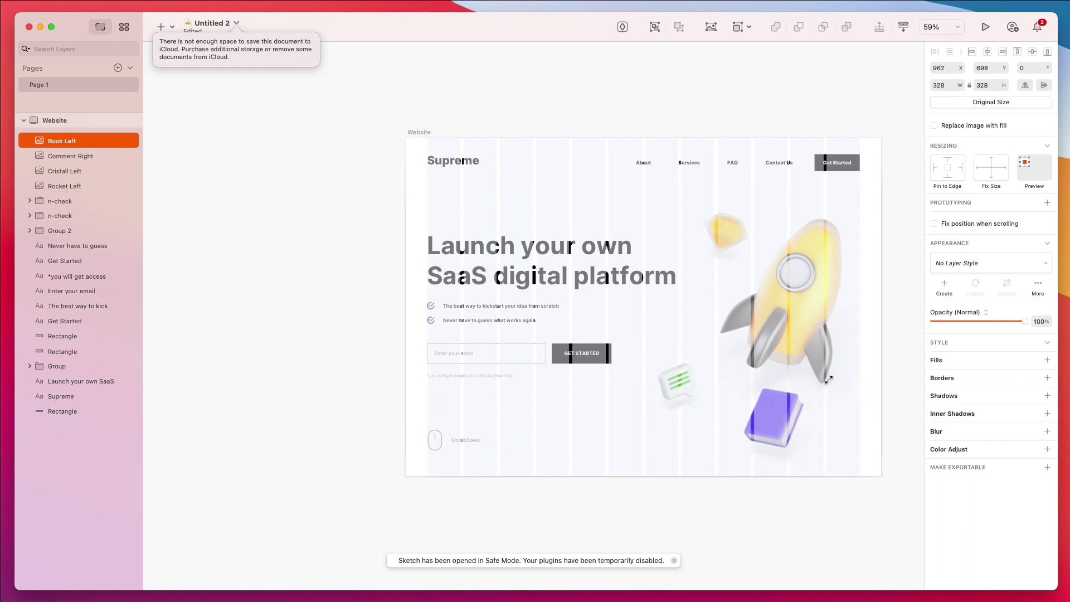
click(832, 375)
key(shift+Up)
key(shift+Up)
key(shift+Up)
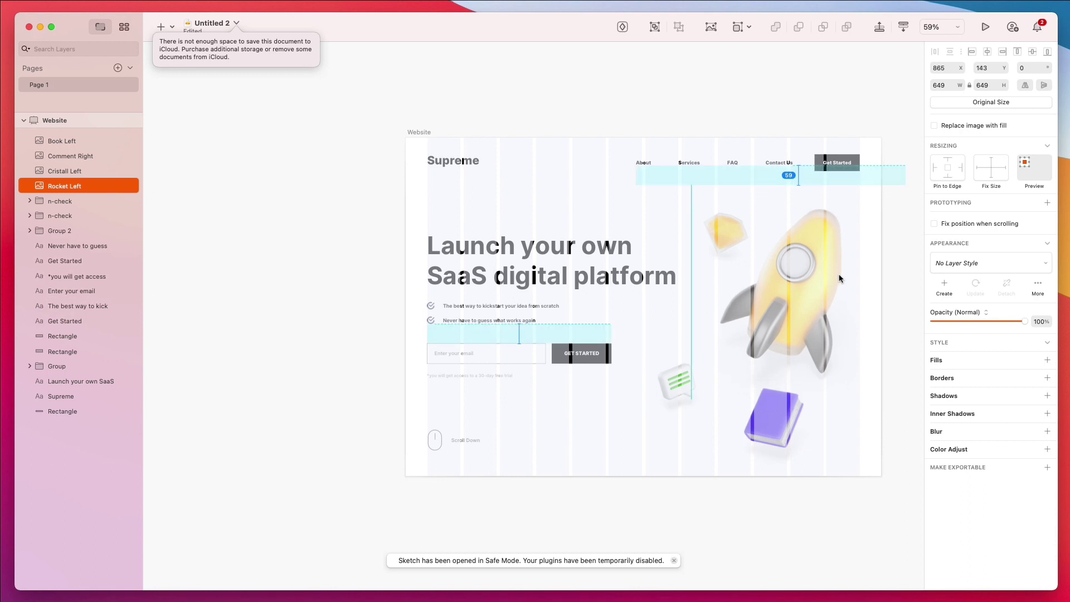
click(777, 409)
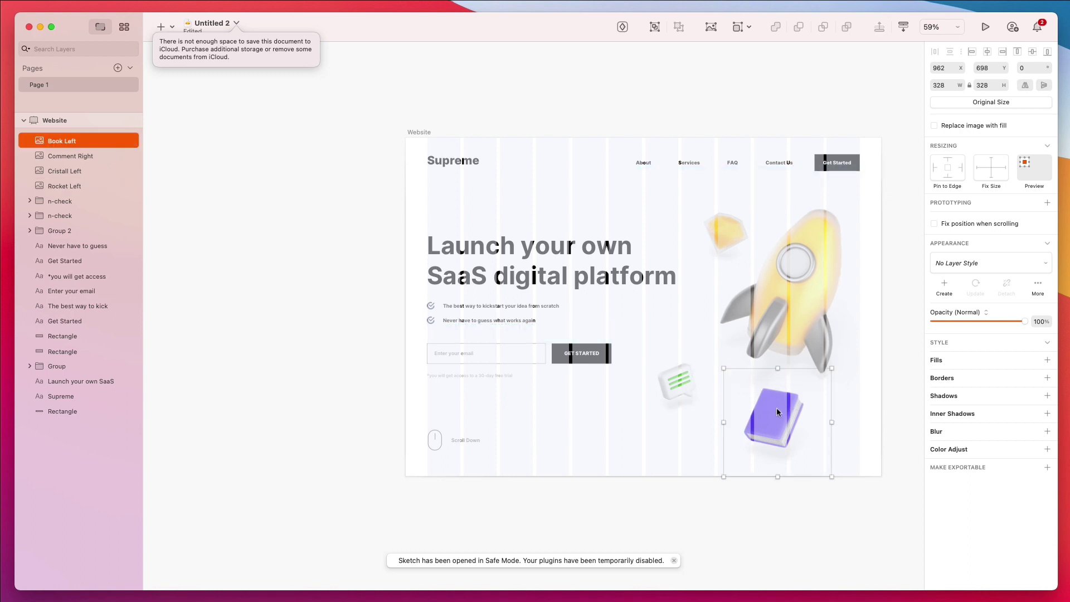
key(Up)
key(Up)
key(Up)
key(Up)
key(Up)
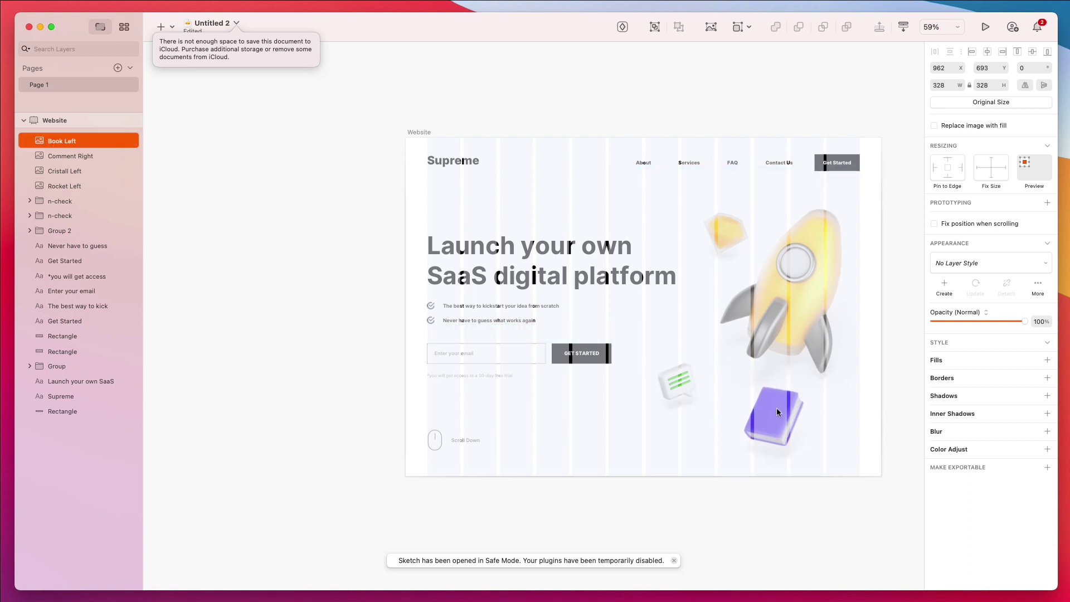
key(Right)
key(Right)
key(Left)
key(Left)
key(Left)
key(Left)
- Fine-tune the speech bubble and crystal positions beside the rocket
click(662, 383)
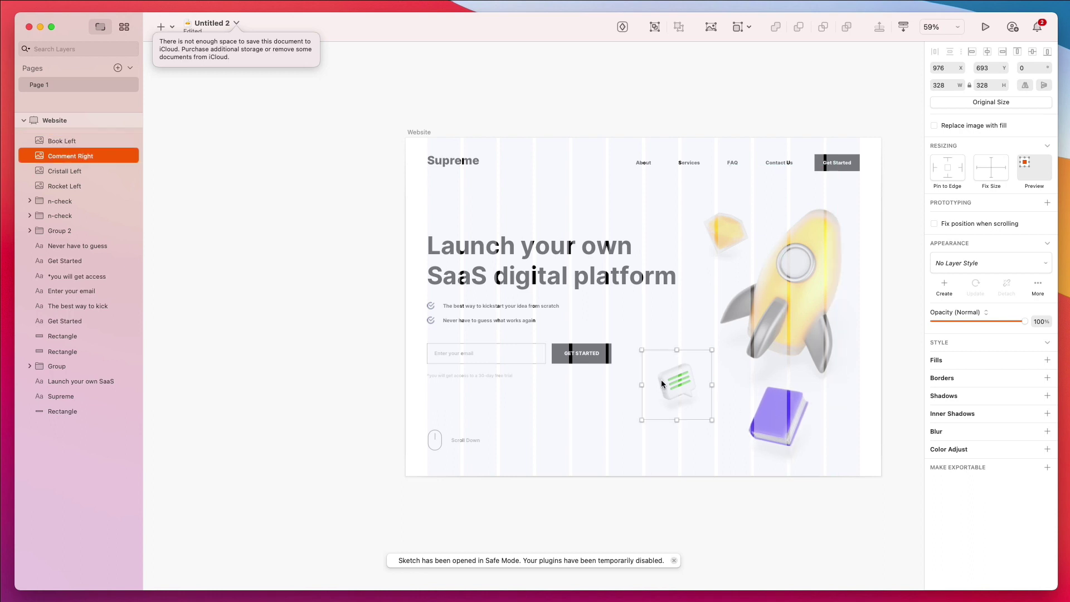
drag(680, 365, 678, 362)
drag(737, 215, 720, 191)
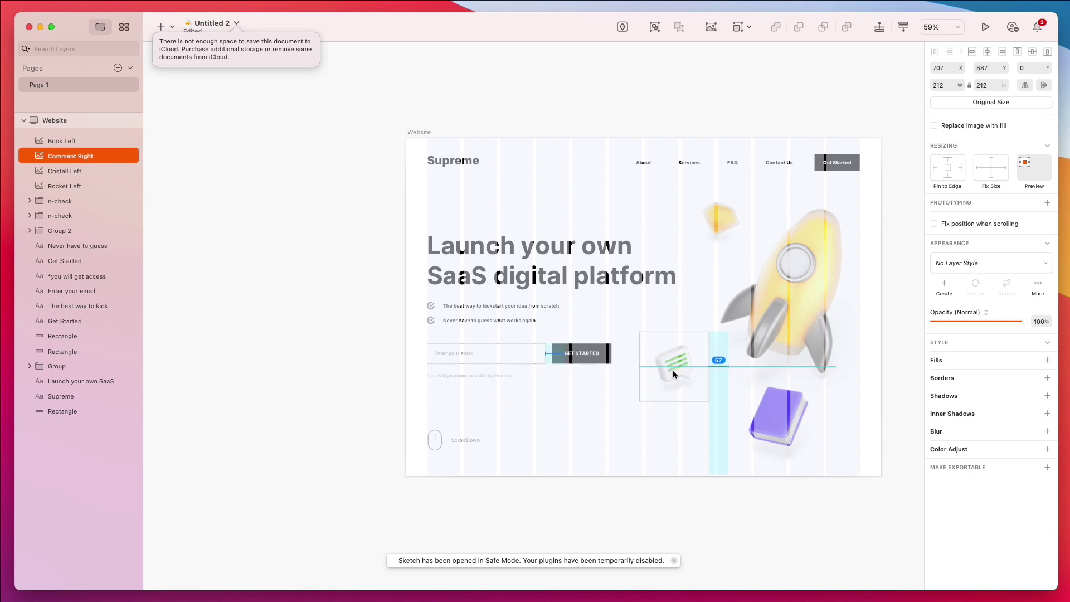
drag(673, 370, 659, 371)
key(shift+Right)
key(shift+Right)
key(shift+Right)
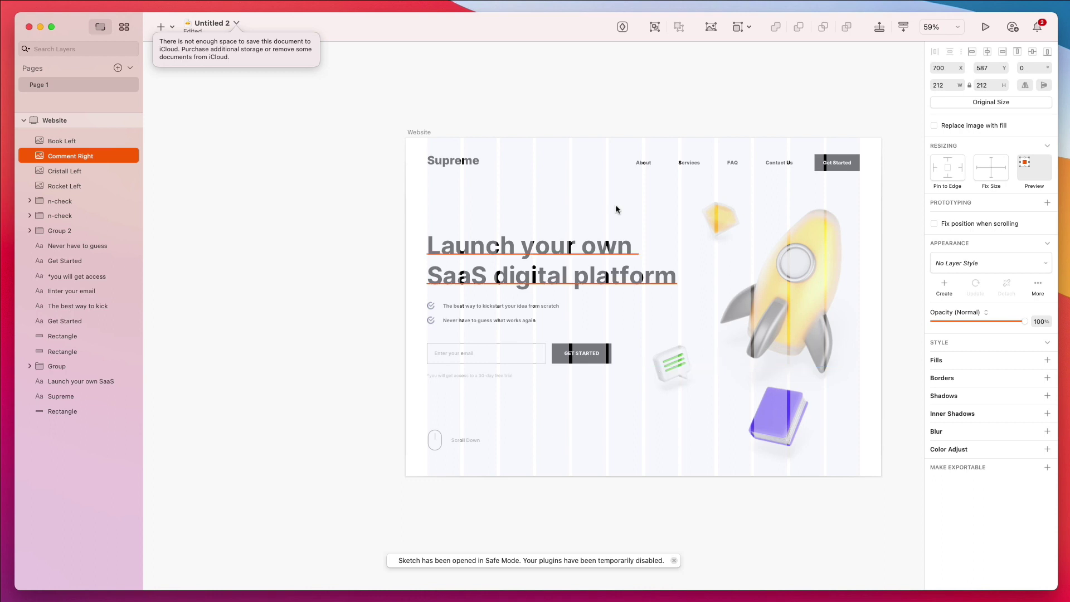
click(574, 124)
- Hide the layout column overlay on the Website artboard
click(422, 133)
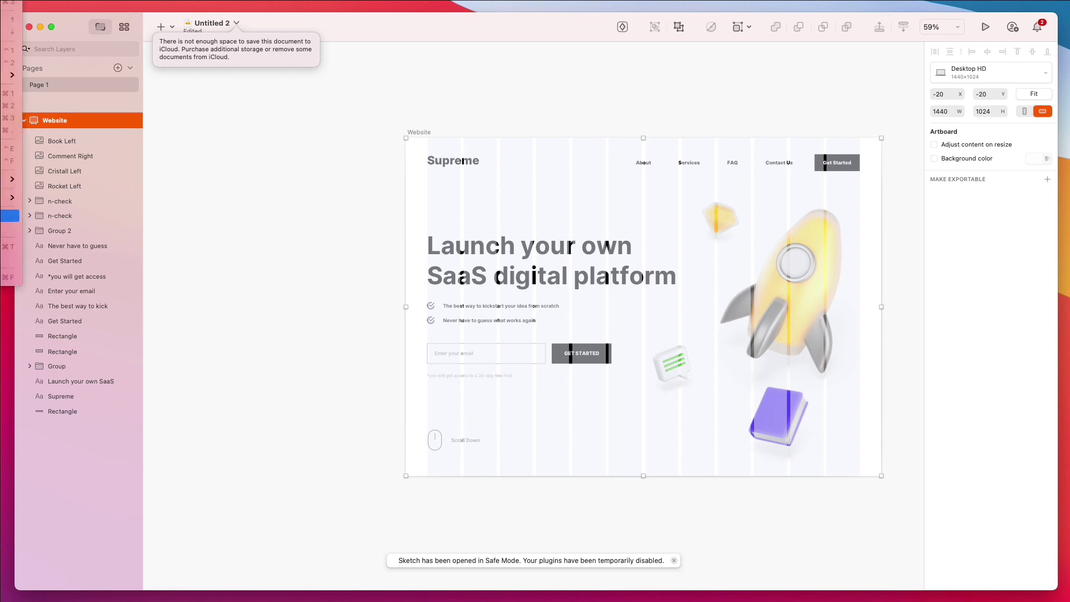
click(12, 197)
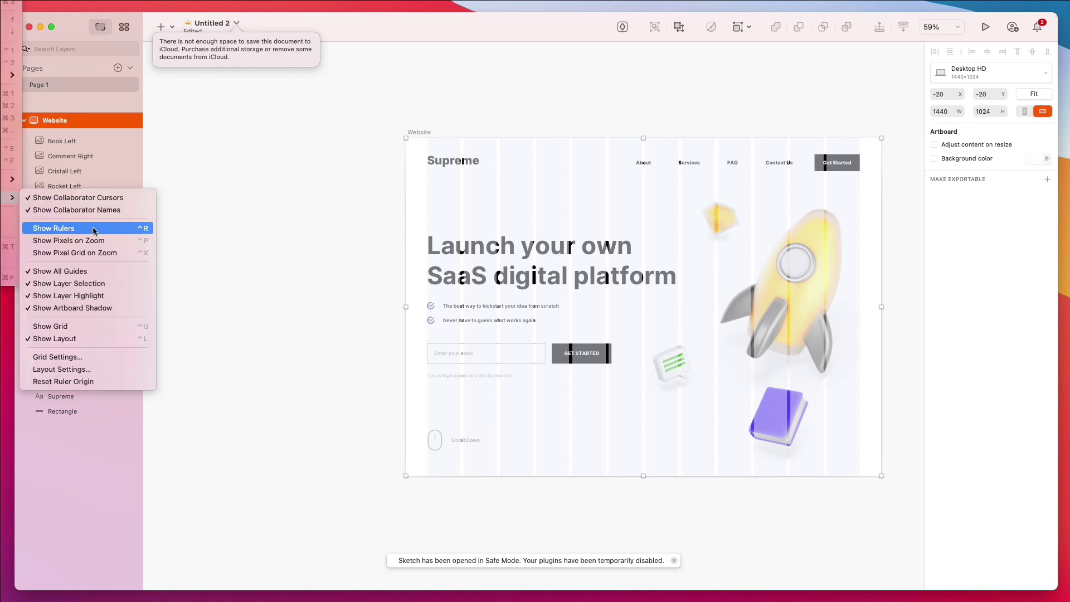
click(77, 338)
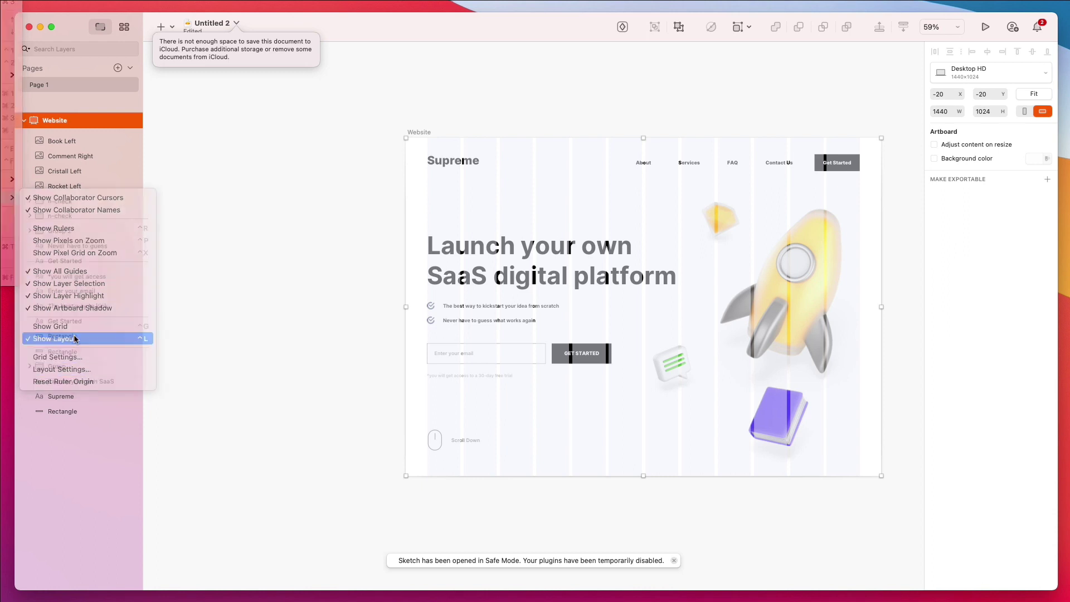
click(350, 301)
- Shrink the speech bubble to 205 px
scroll(351, 303, right, 5)
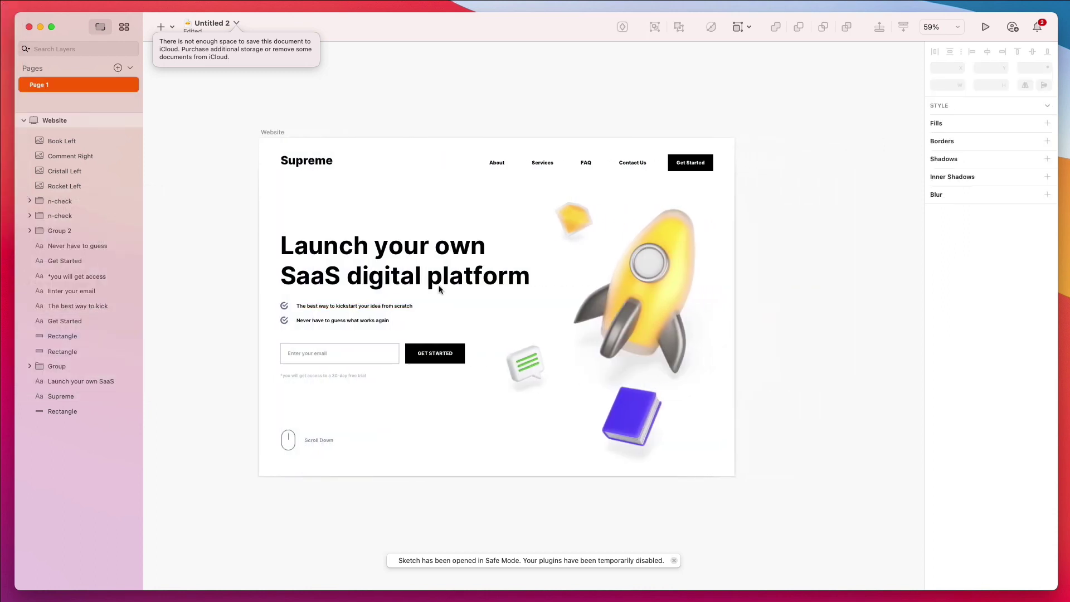
click(571, 220)
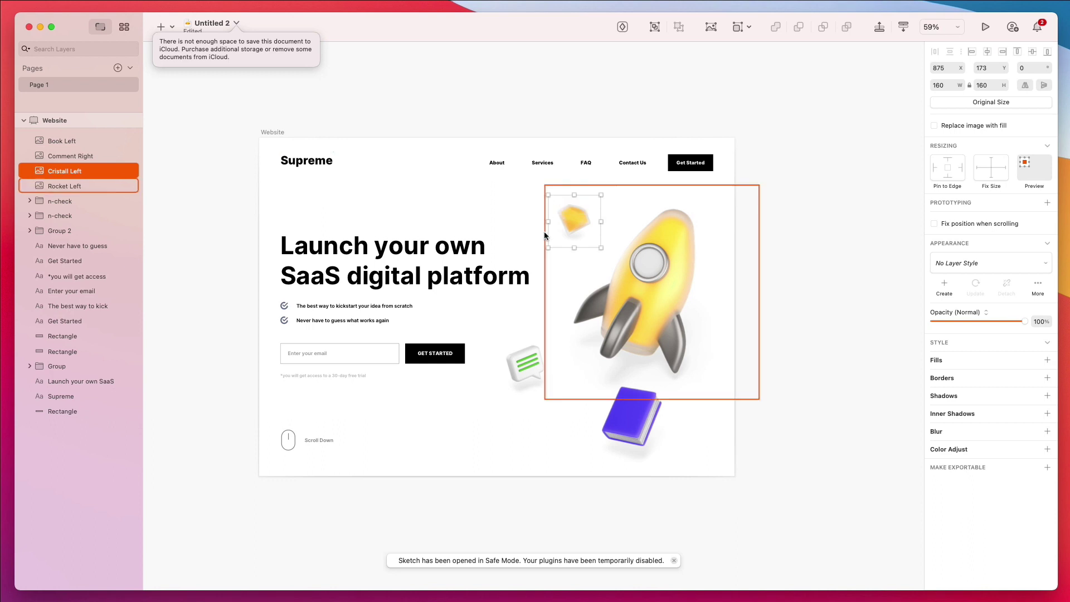
click(526, 365)
drag(524, 403, 524, 397)
click(527, 416)
- Nudge the rocket up and left to x 861, y 135
click(646, 401)
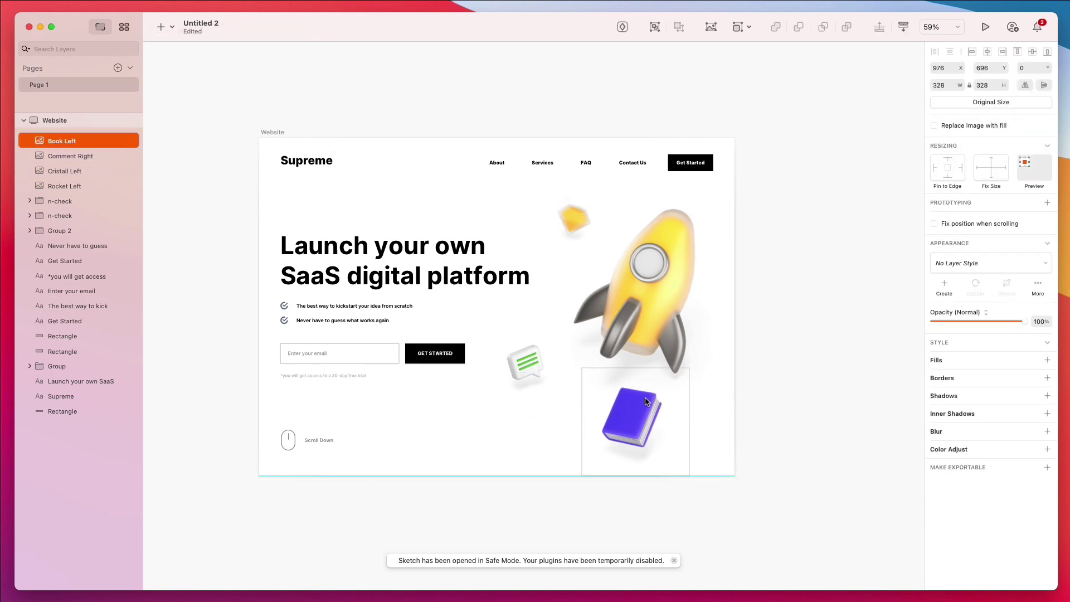
click(745, 334)
click(677, 279)
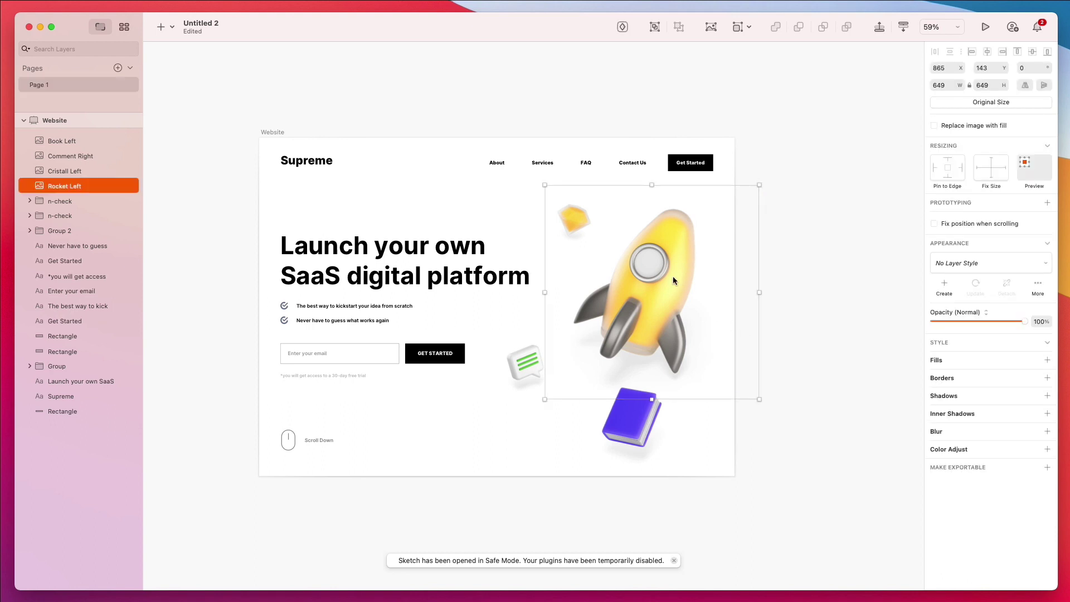
key(Left)
key(Left)
key(Up)
key(Up)
key(Up)
key(Up)
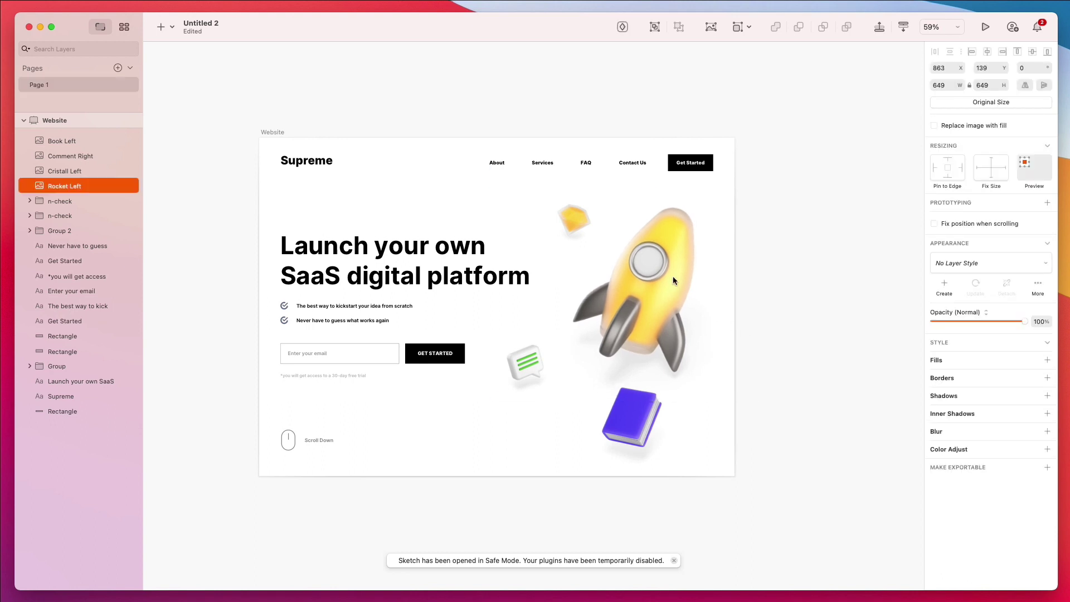
key(Left)
key(Left)
key(Up)
key(Up)
key(Up)
key(Up)
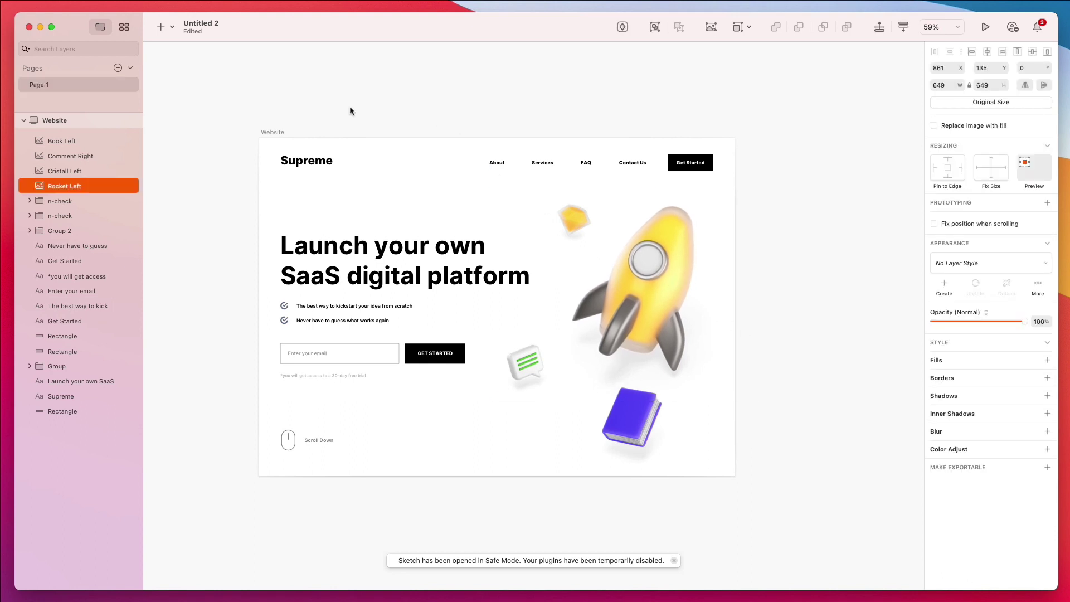
click(350, 110)
- Duplicate the Website artboard
click(265, 139)
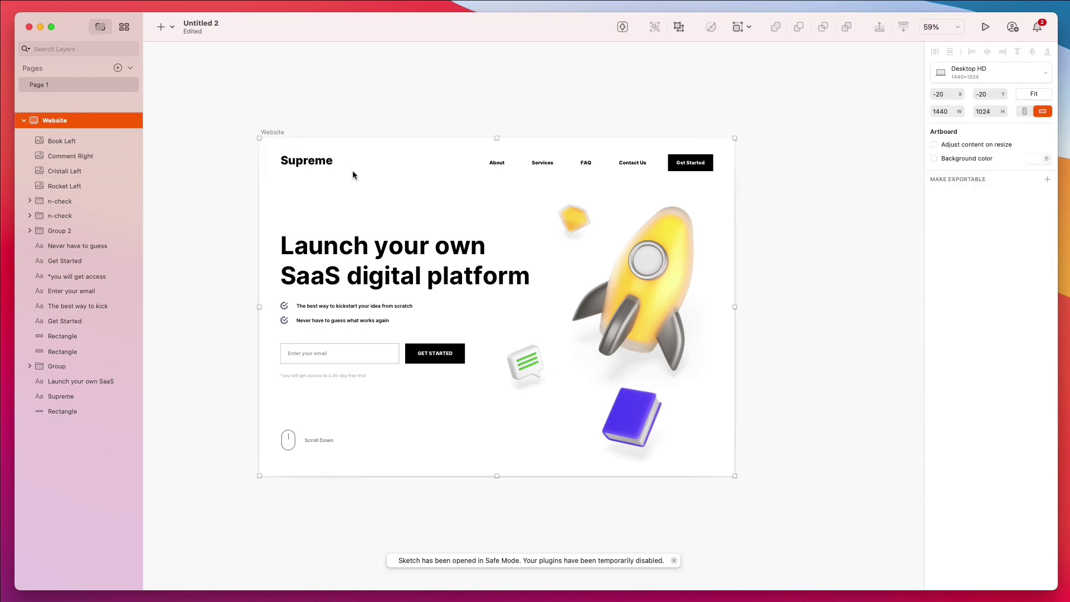
scroll(353, 170, down, 5)
key(super+d)
scroll(499, 139, right, 10)
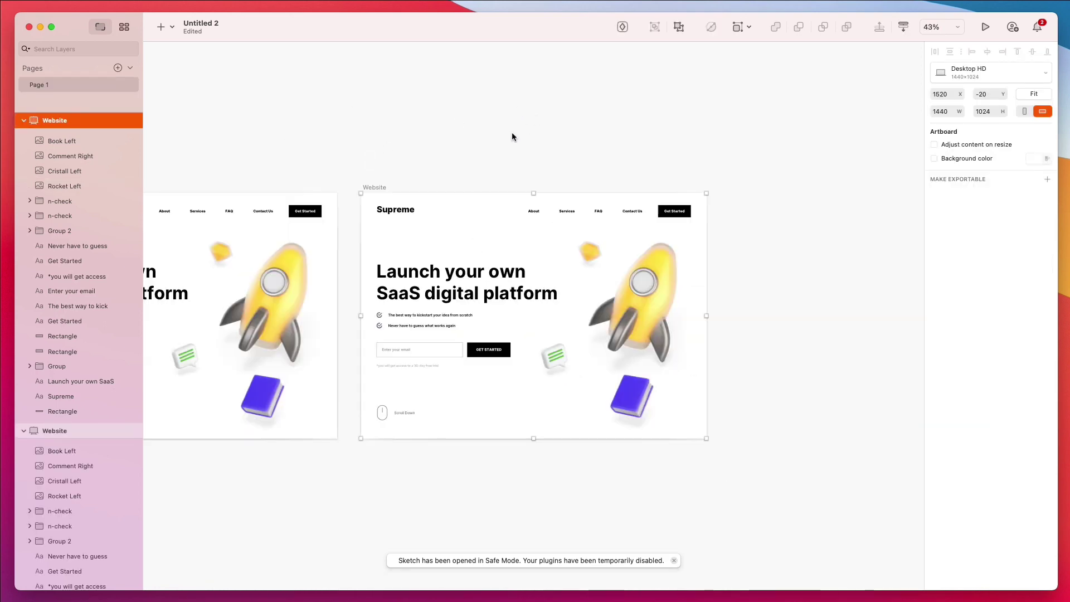
click(488, 142)
scroll(561, 221, left, 2)
scroll(566, 230, up, 5)
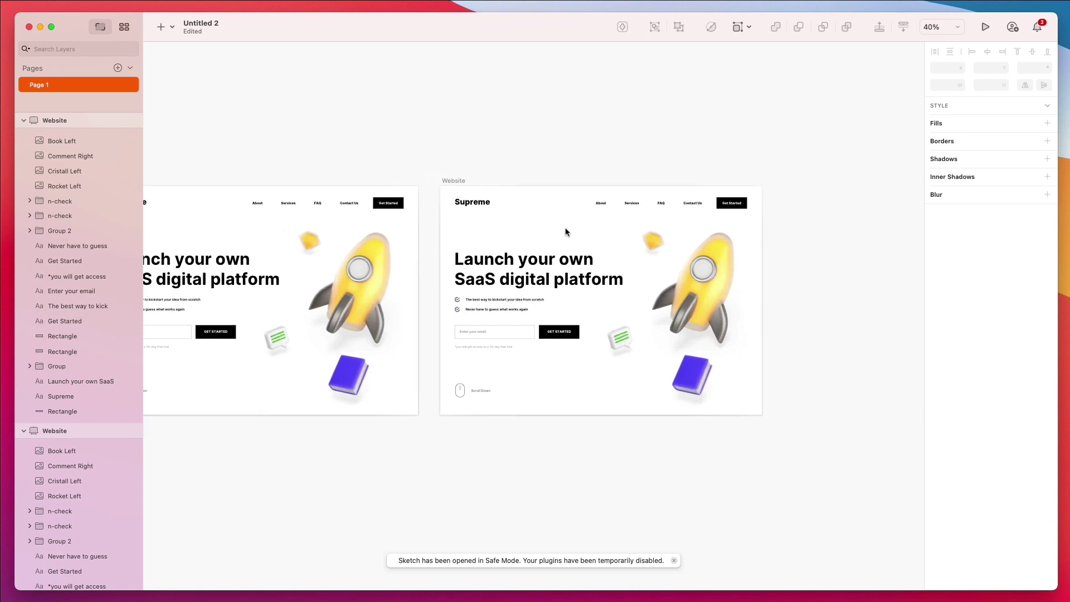
scroll(566, 233, down, 2)
scroll(566, 233, right, 3)
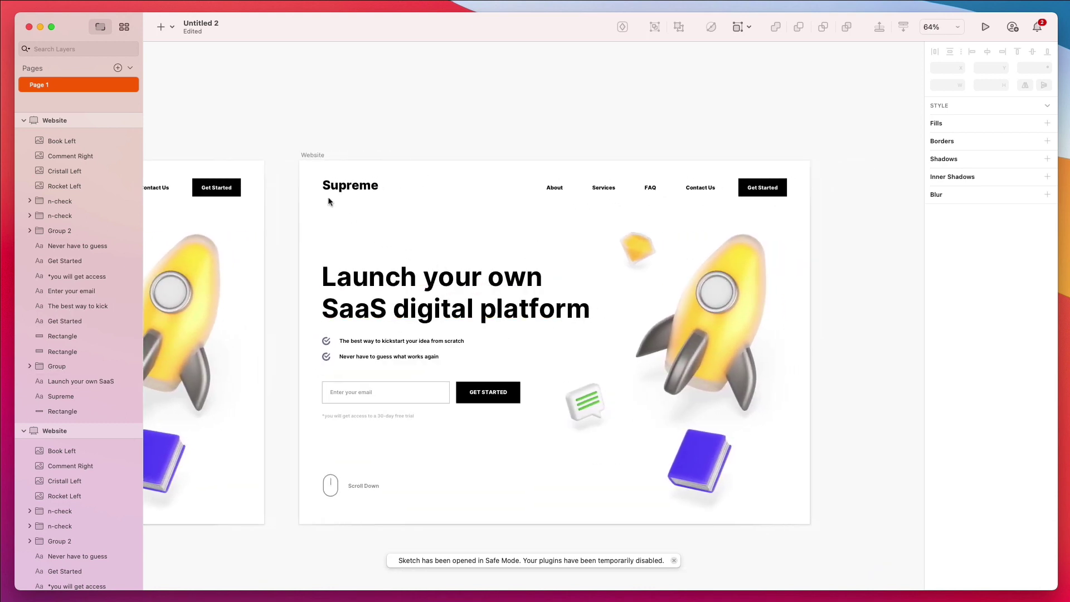
- Make the Supreme logo and navigation links white (#FFFFFF)
click(347, 185)
drag(543, 177, 726, 204)
click(1035, 368)
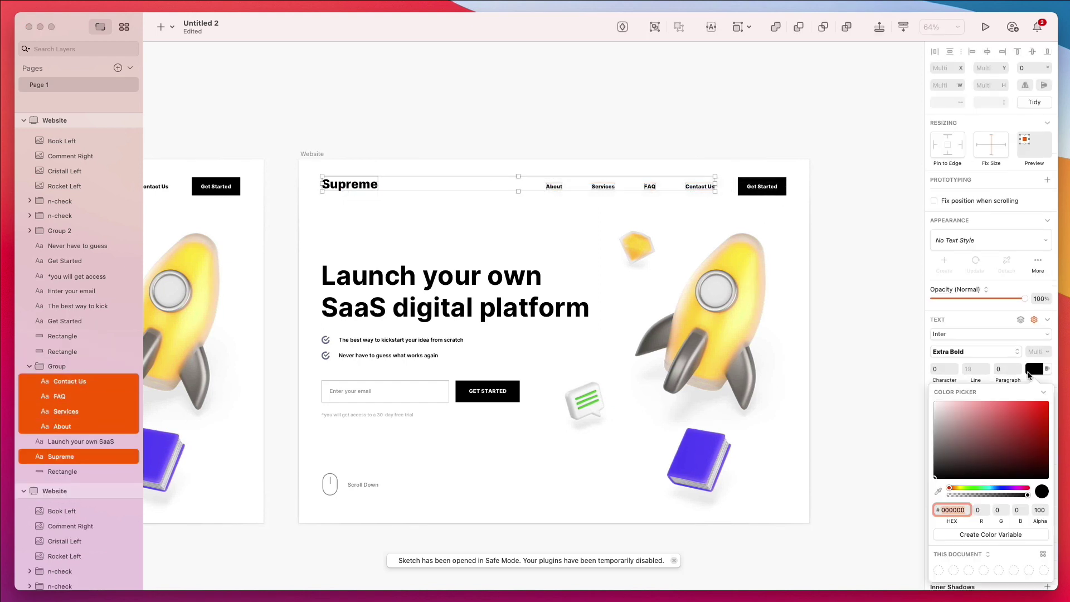
text(FFFFFF)
click(528, 246)
- Turn the headline, bullet lines, email placeholder, footnote and Scroll Down label white #FFFFFF
click(479, 290)
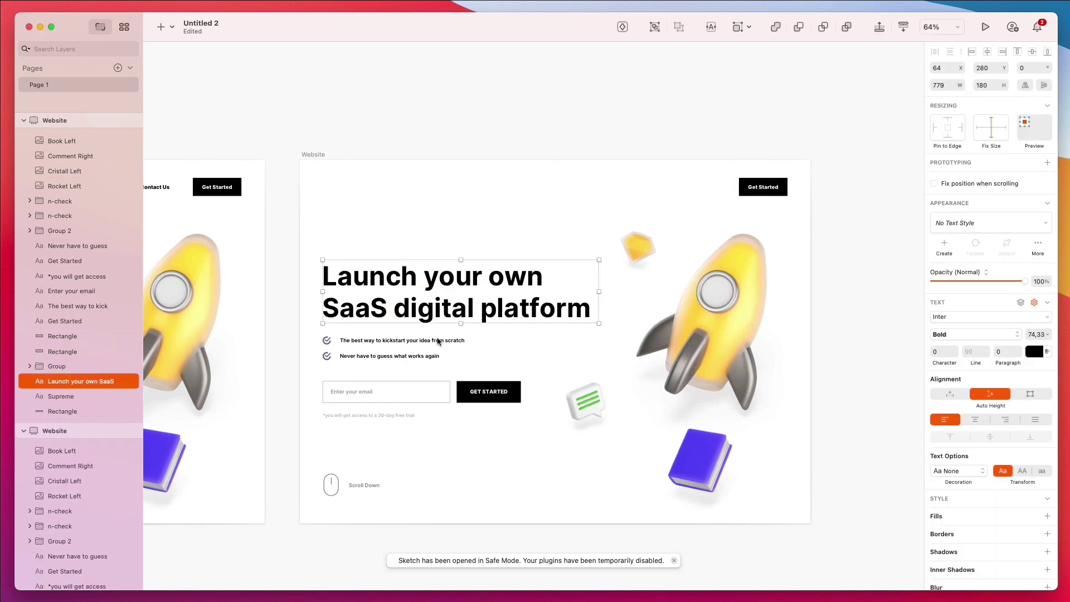
shift+click(425, 341)
shift+click(409, 357)
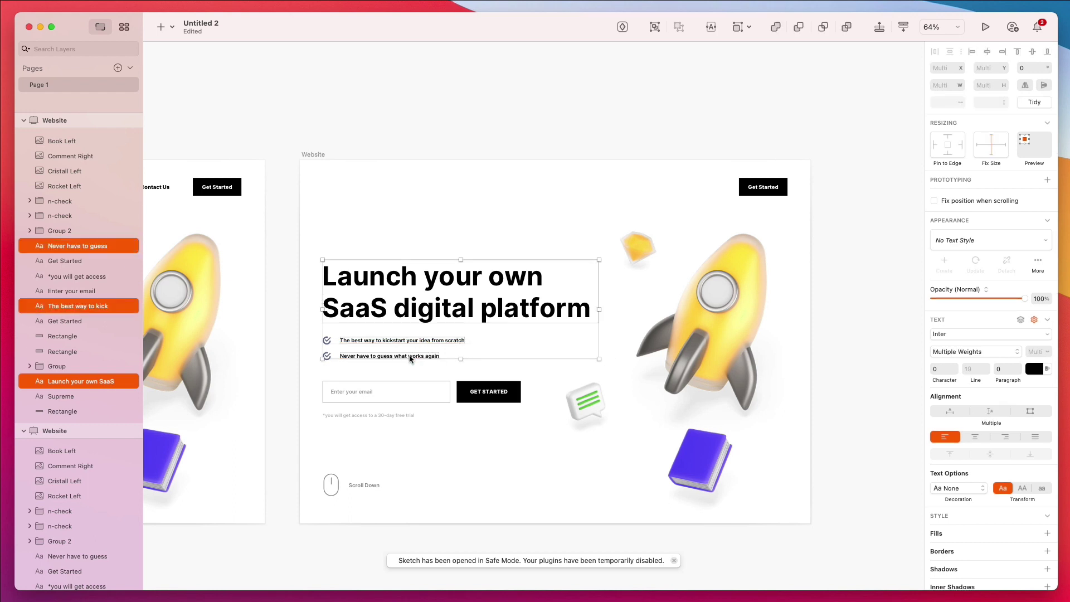
shift+click(358, 393)
shift+click(364, 412)
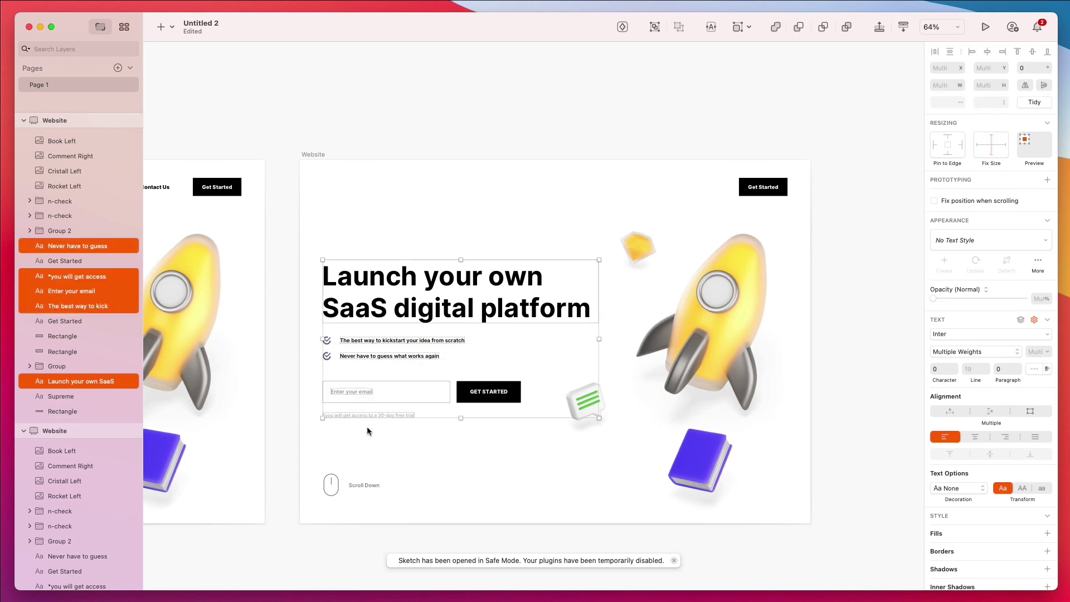
shift+click(363, 486)
click(1033, 371)
text(FFFFFF)
key(Return)
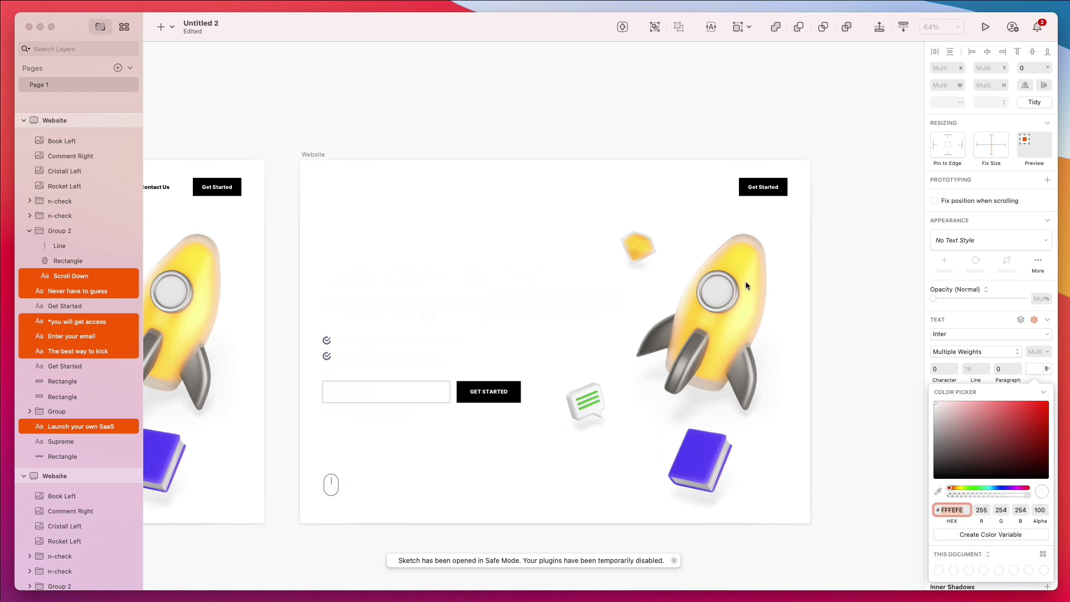
- Set the check marks and scroll-mouse icon border and fill to #FFFFFF
drag(307, 338, 332, 360)
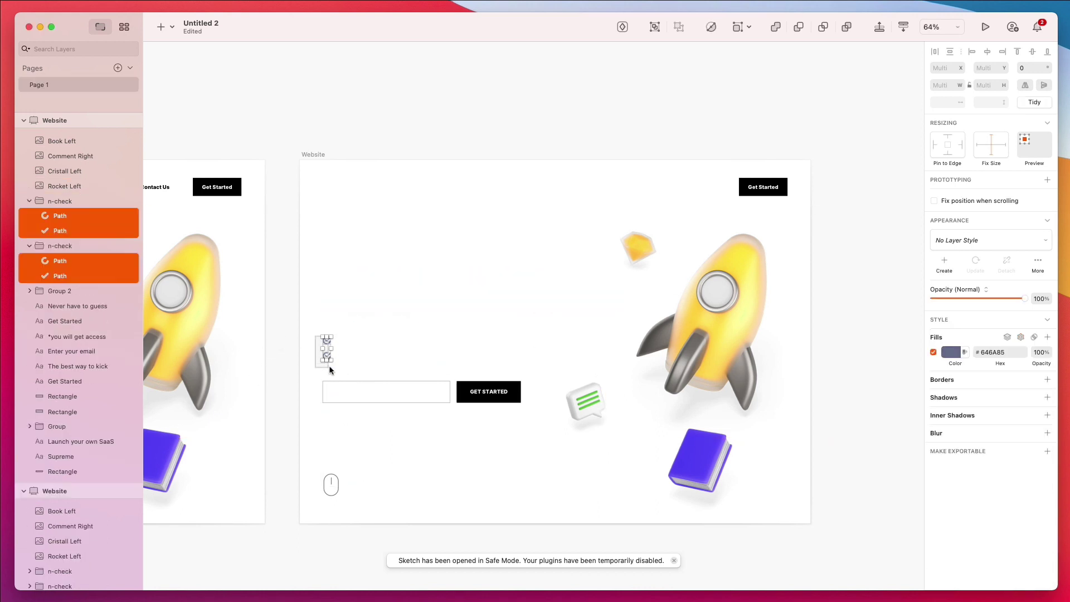
shift+click(333, 486)
click(952, 425)
text(FFFFFF)
key(Return)
click(951, 382)
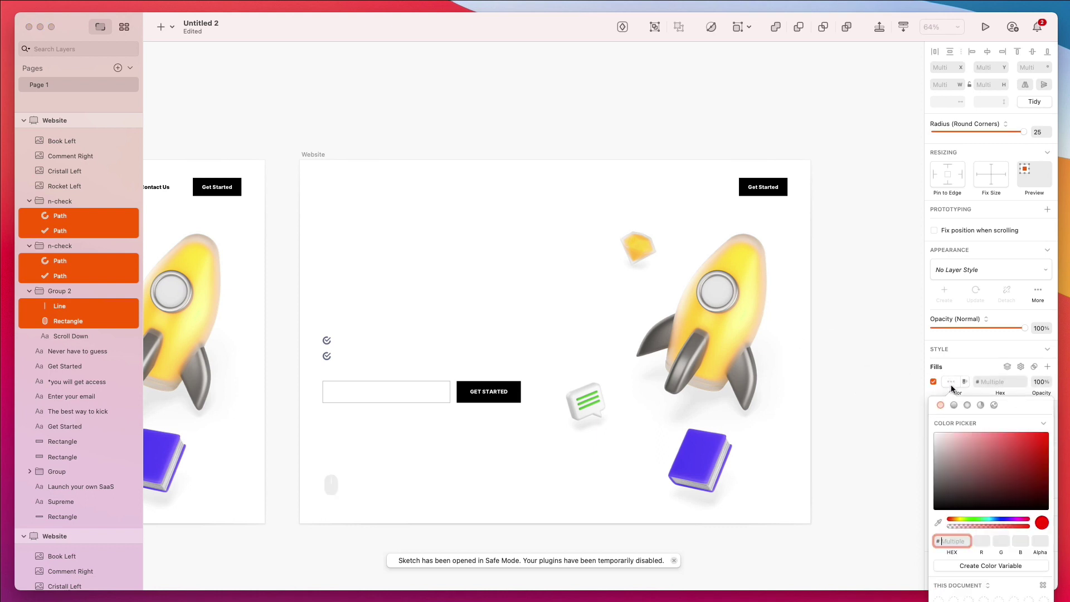
text(FFFFFF)
key(Return)
click(603, 114)
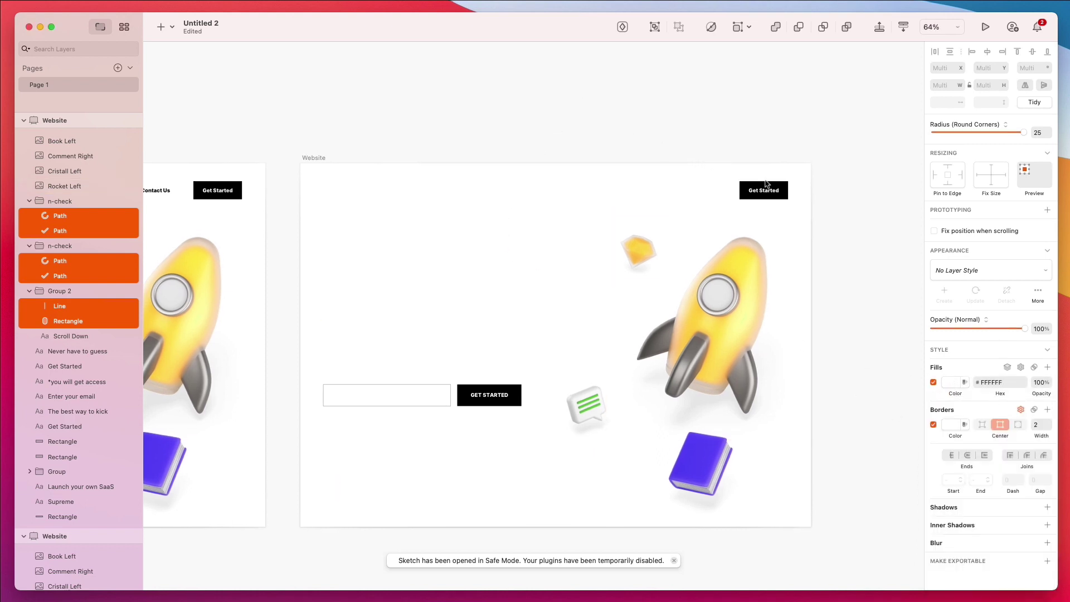
click(314, 158)
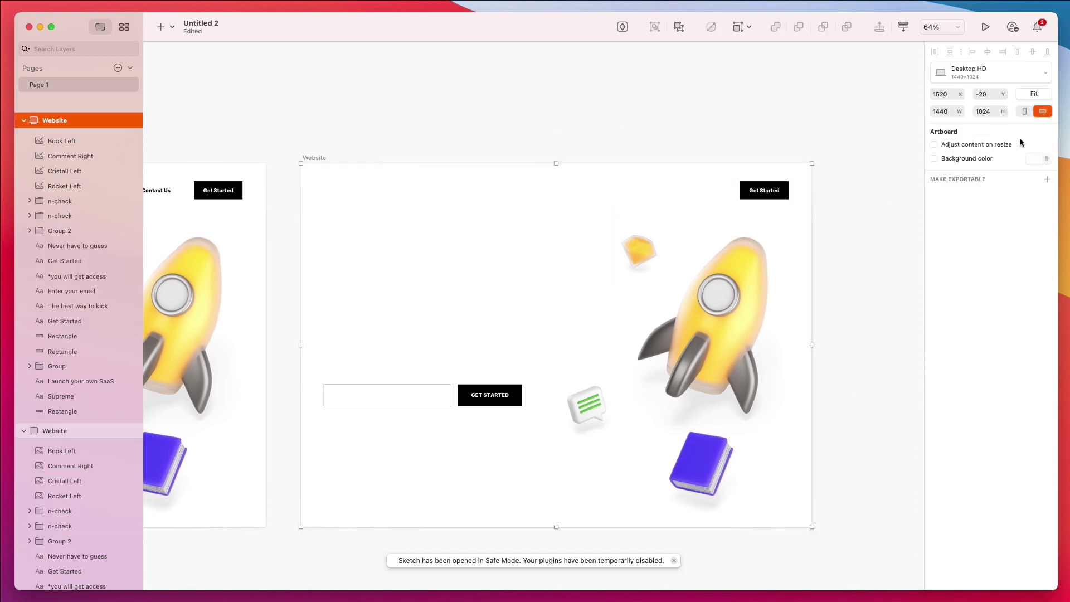
- Give the Website artboard a background colour sampled from the book's blue
click(1031, 158)
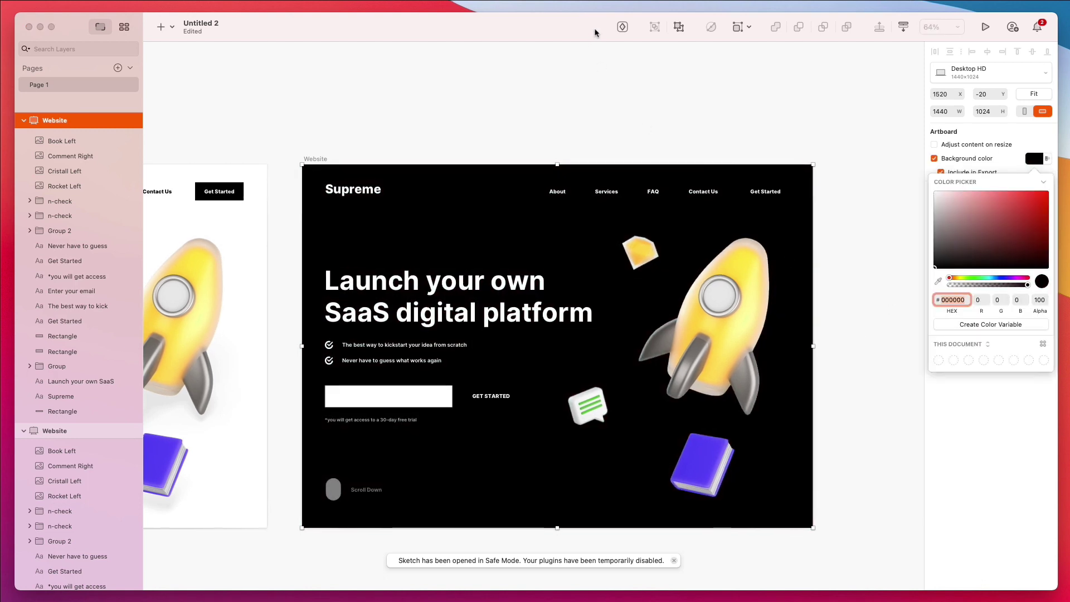
click(605, 36)
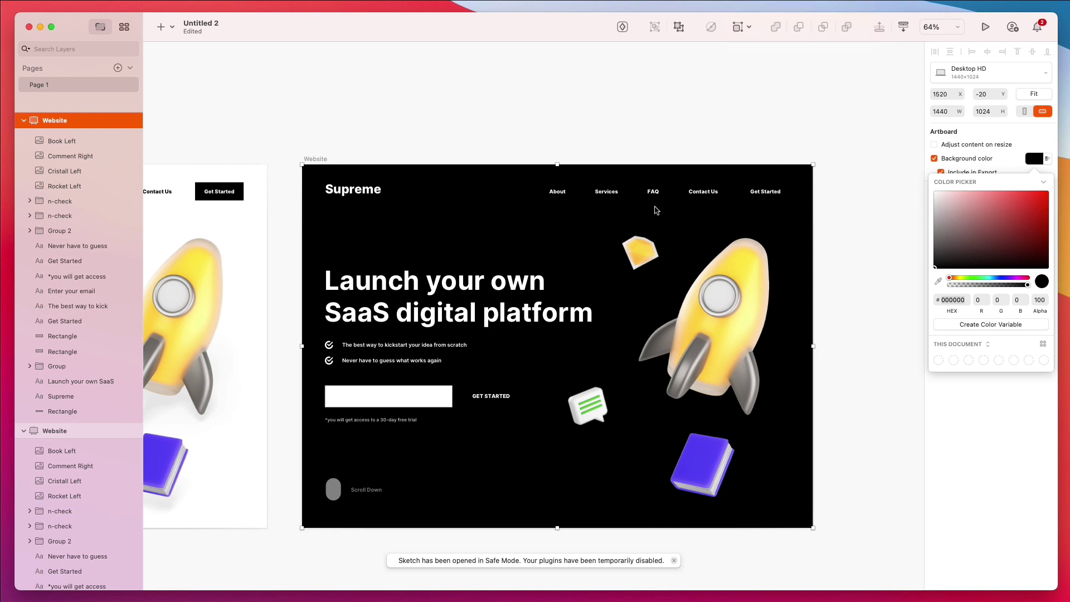
key(ctrl+c)
click(701, 465)
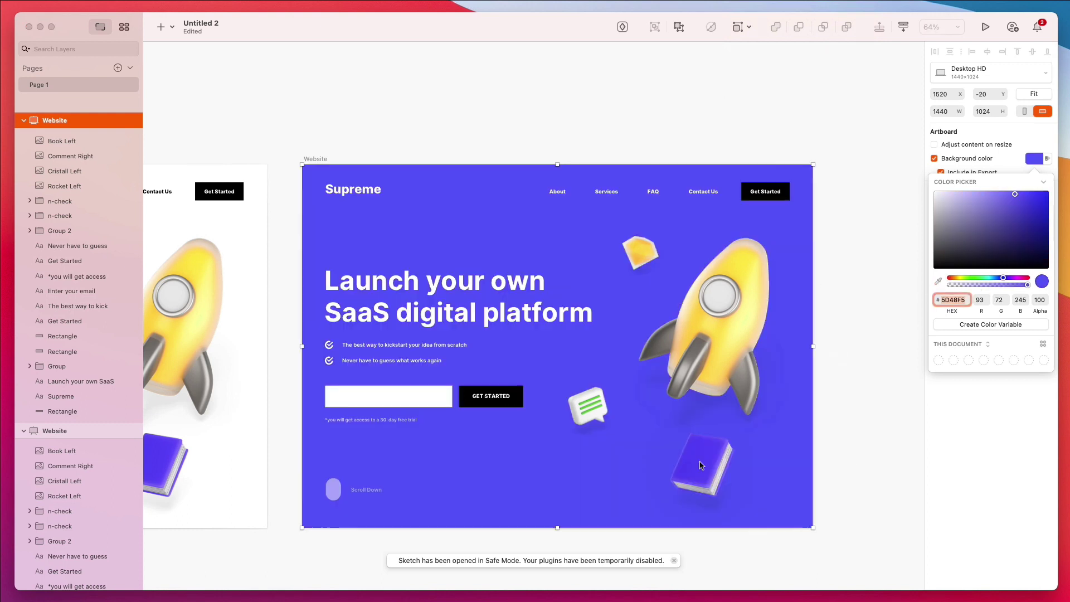
click(658, 111)
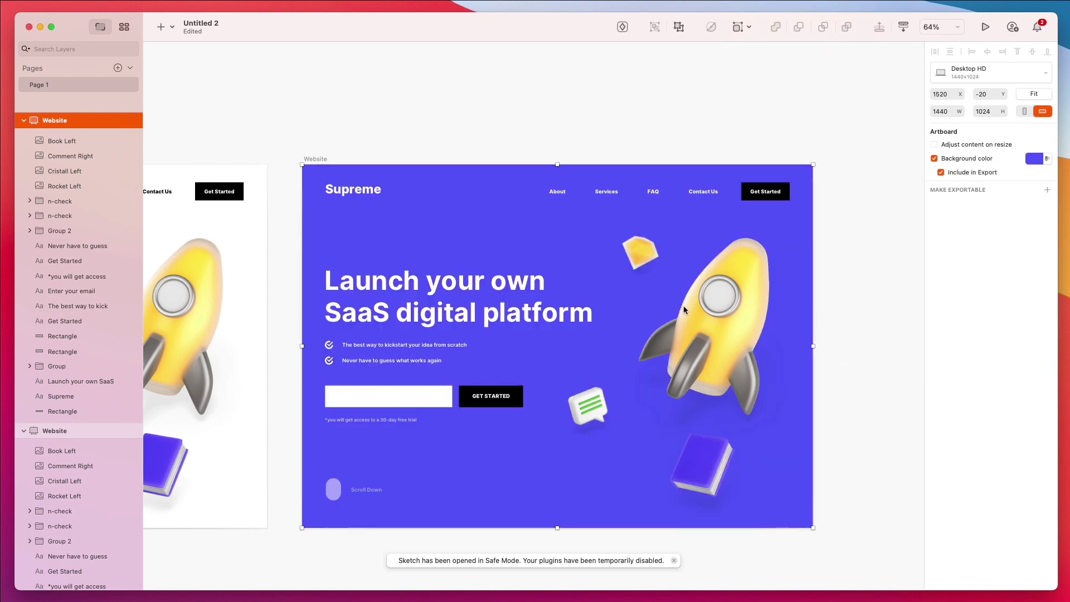
- Remove the scroll-mouse pill's fill, leaving only its outline
click(333, 490)
click(933, 365)
click(530, 494)
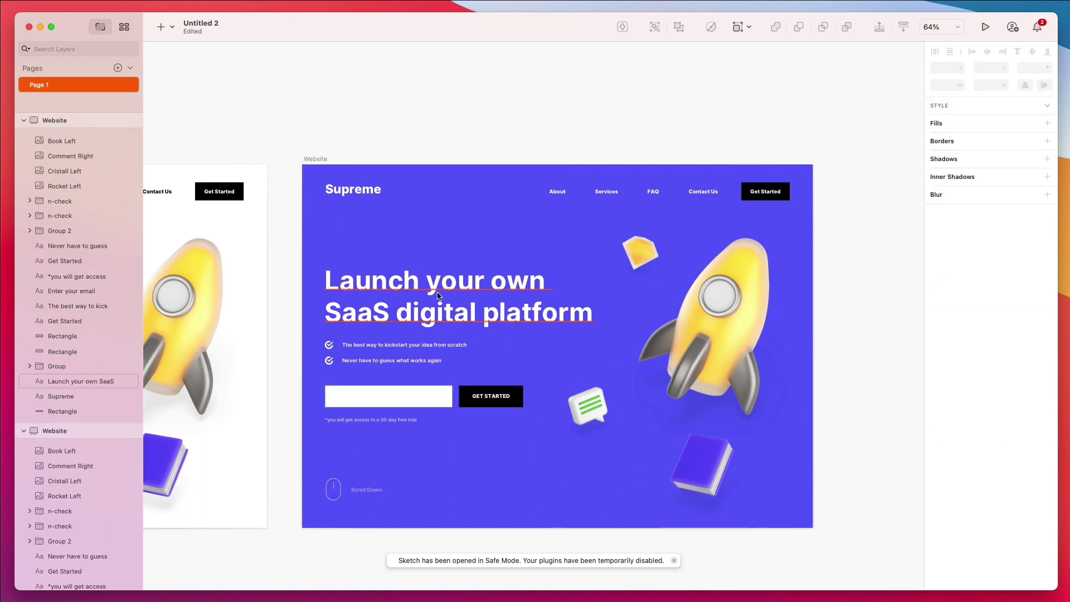
- Fill the header Get Started button yellow, adjusted to #FFC000
click(756, 187)
click(949, 365)
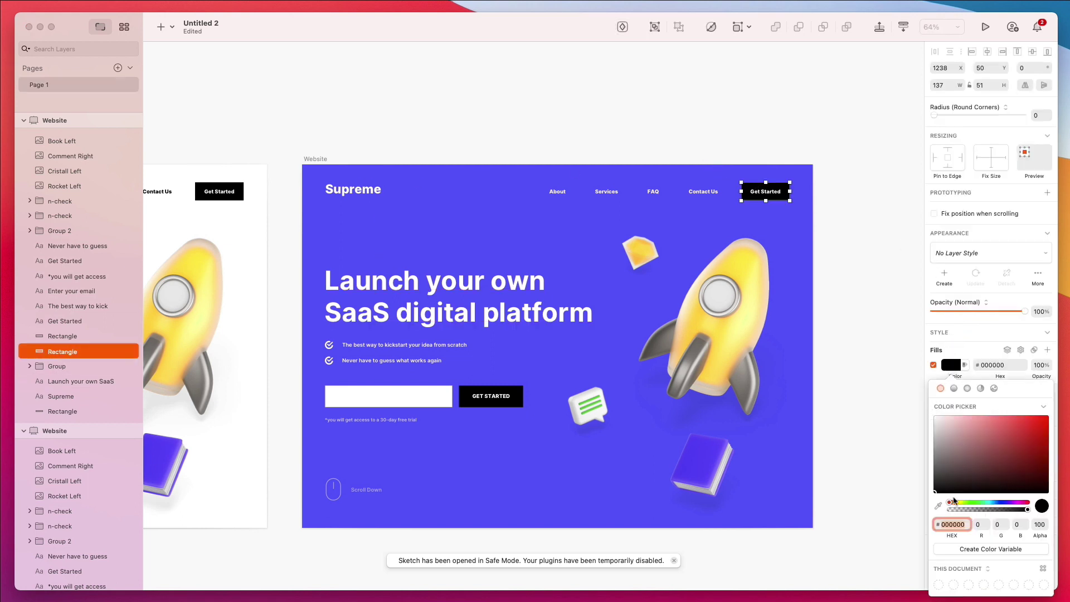
key(ctrl+c)
click(724, 264)
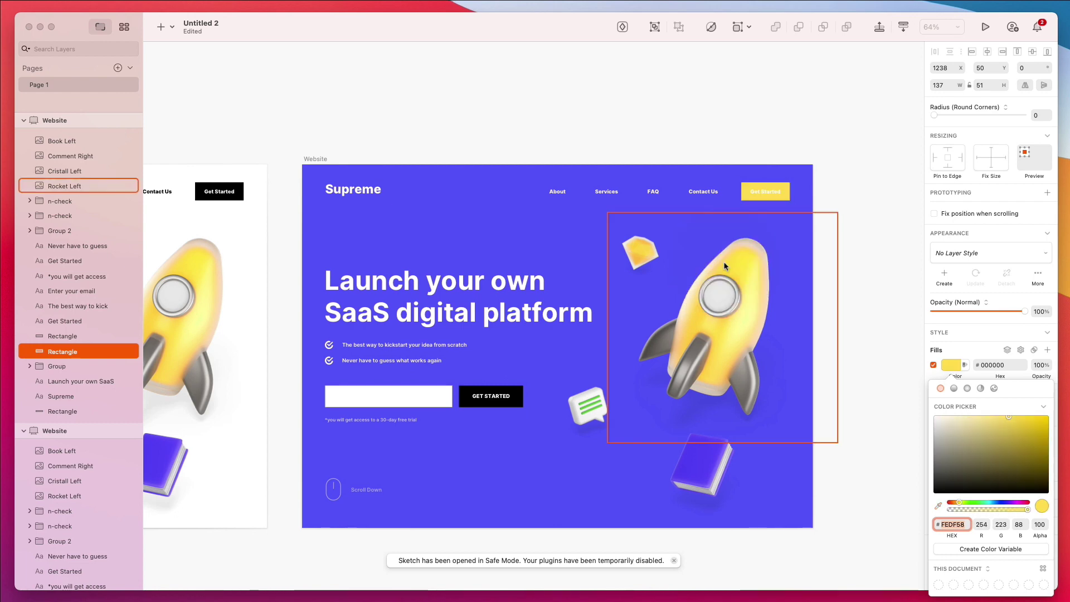
text(FFCF00)
key(Return)
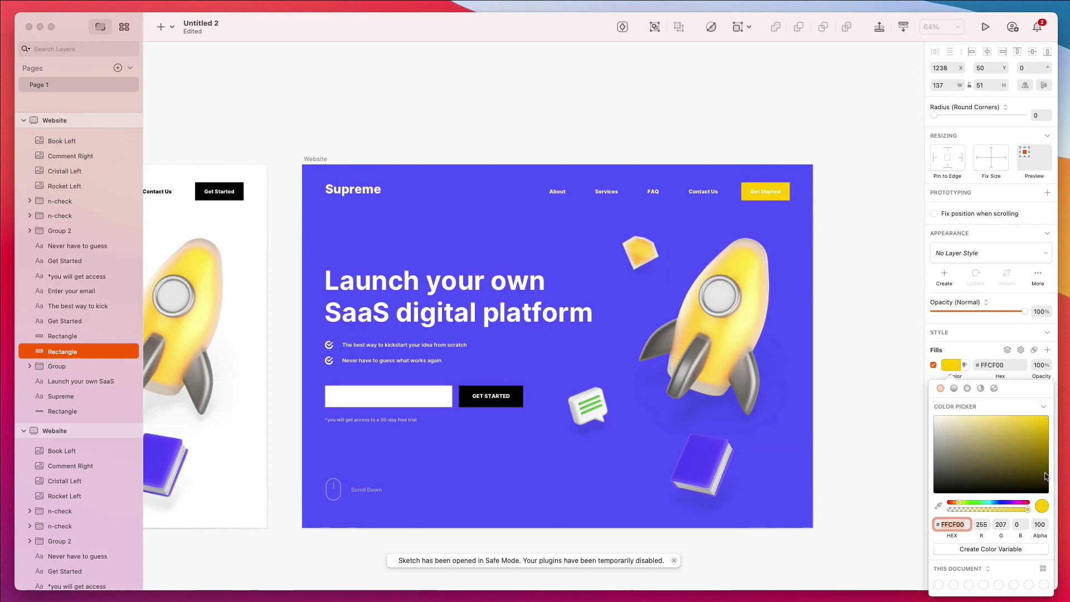
click(956, 502)
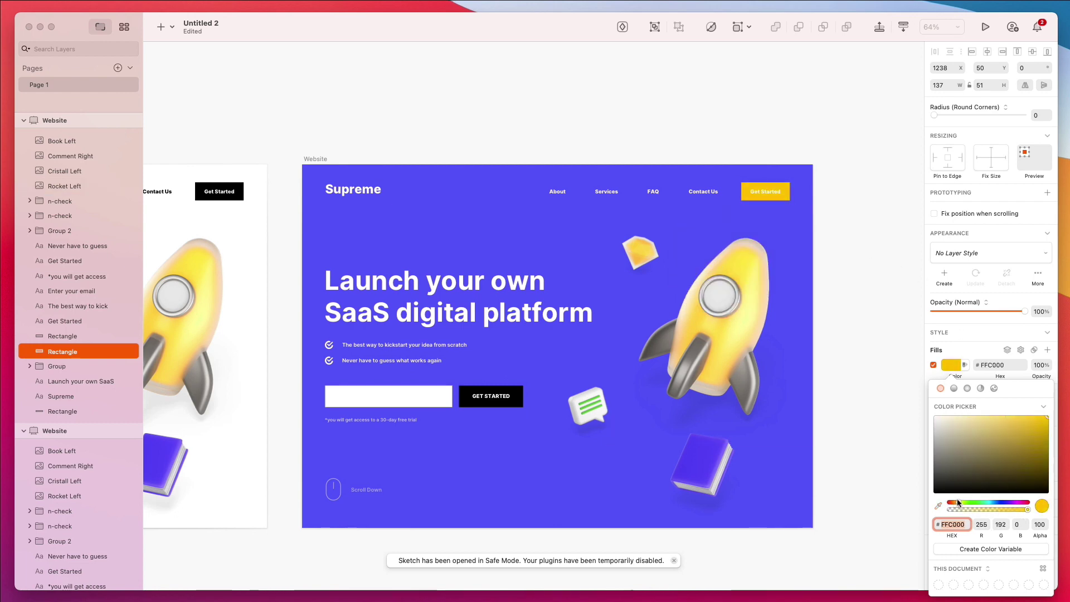
click(818, 275)
click(843, 272)
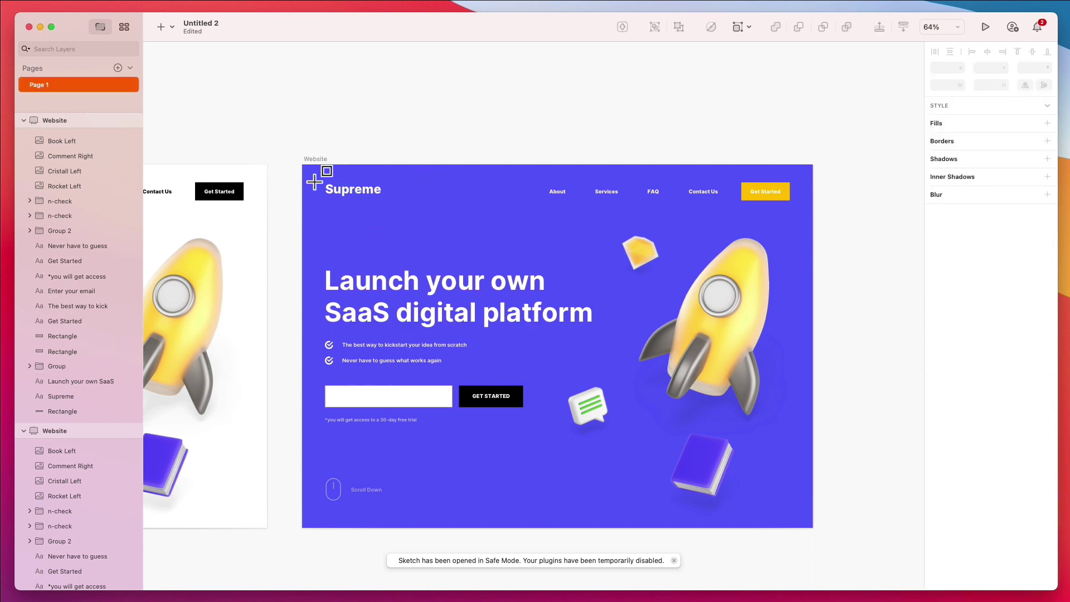
- Draw a borderless full-artboard rectangle behind all content with a linear gradient fill
key(a)
drag(684, 443, 829, 520)
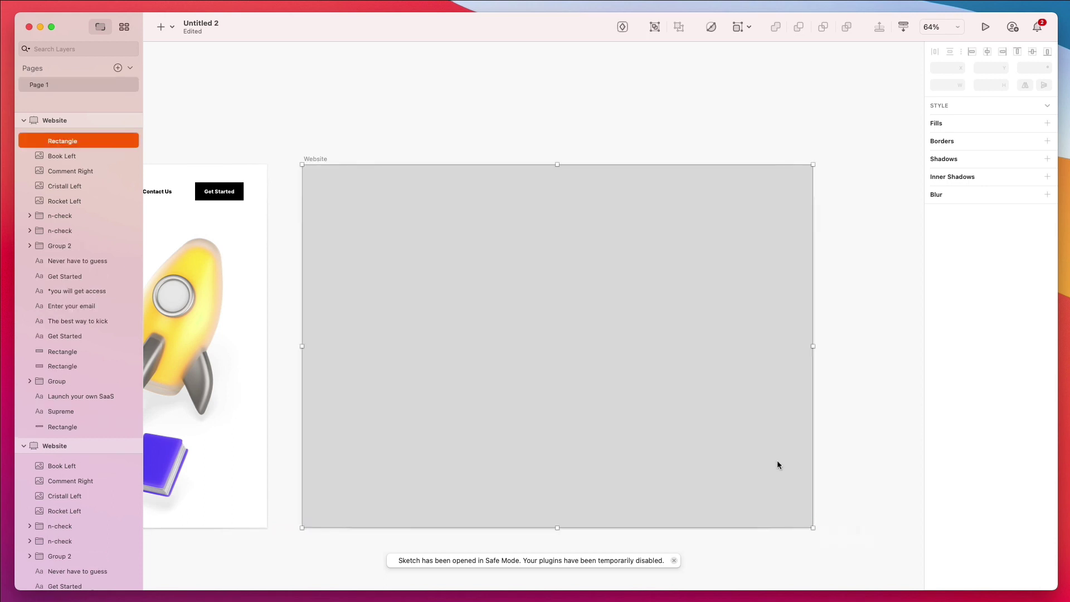
click(904, 27)
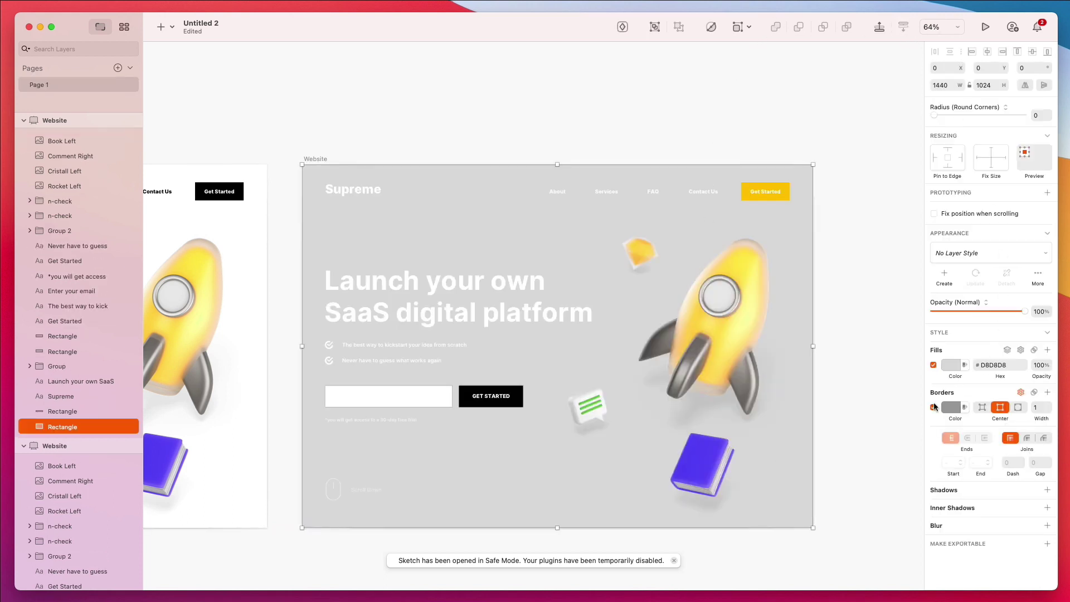
click(933, 407)
click(950, 364)
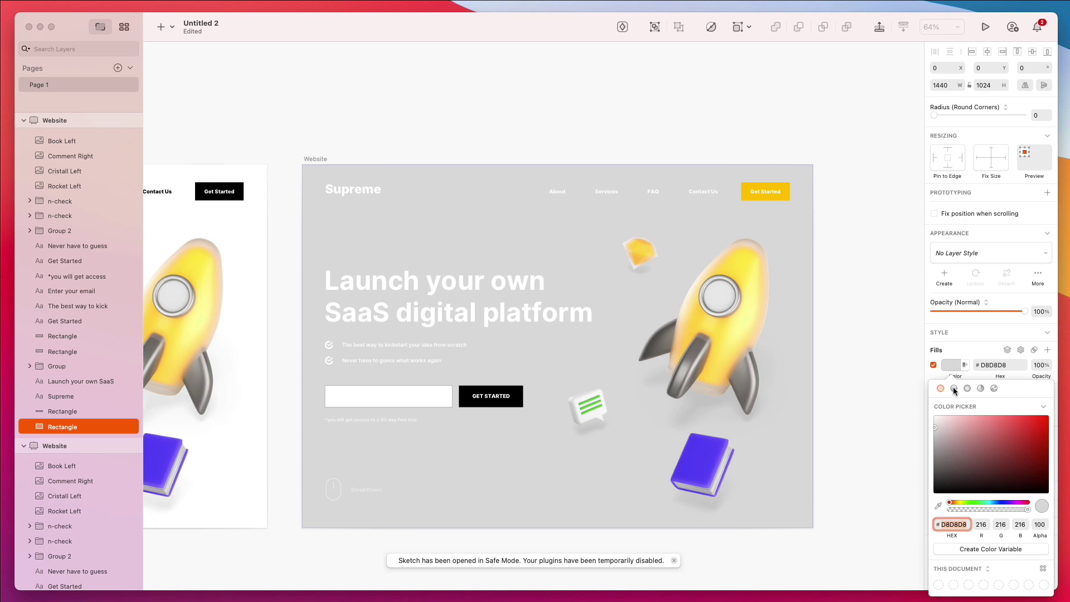
click(953, 388)
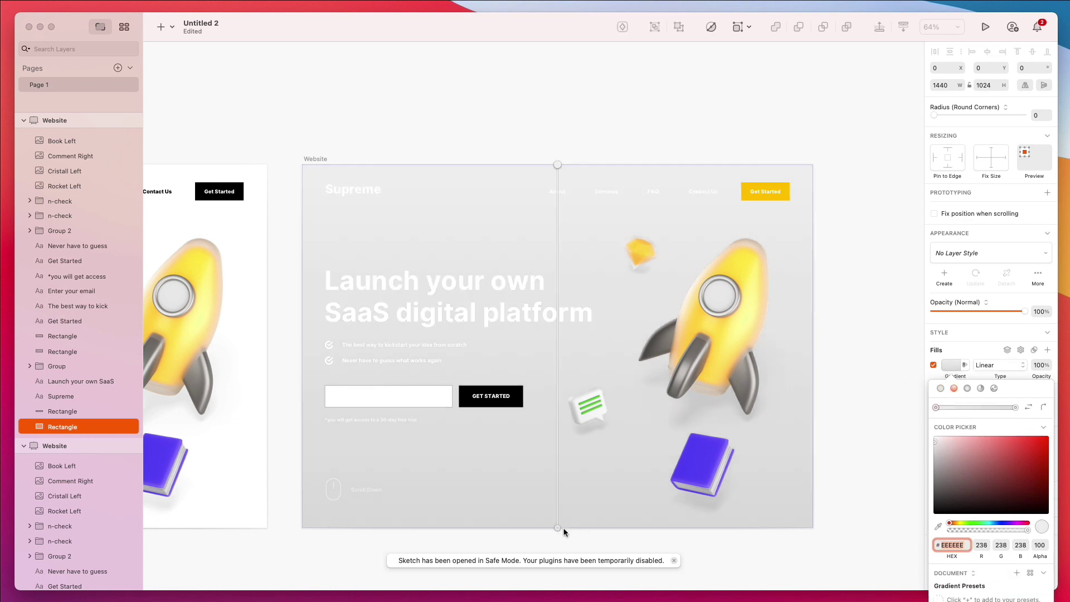
- Stretch the gradient corner to corner, using the book's blue and 6F57F6 as stops
drag(557, 527, 813, 528)
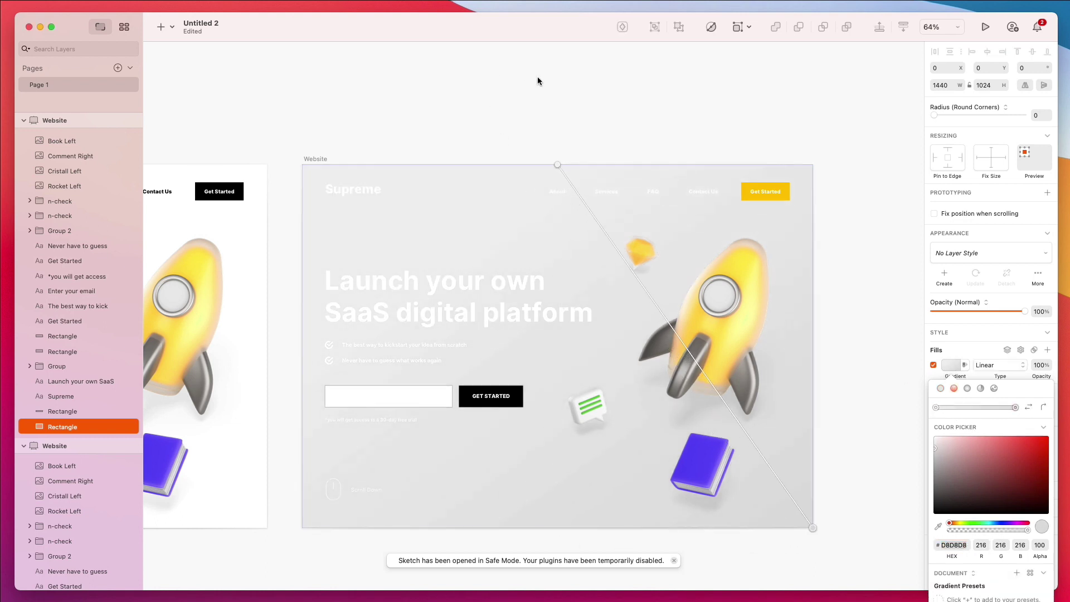
drag(557, 165, 303, 165)
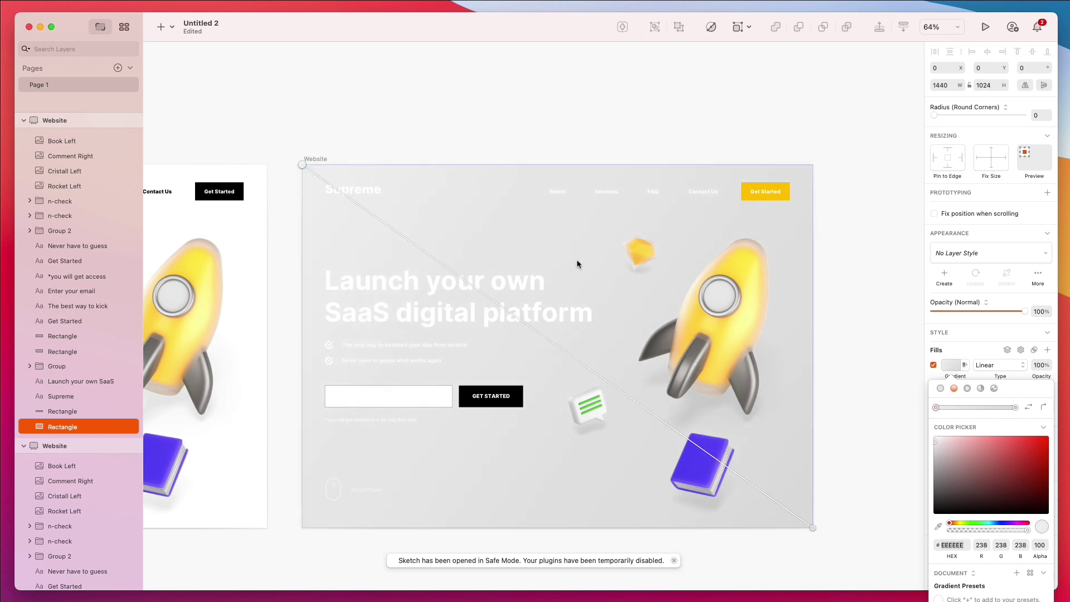
click(938, 526)
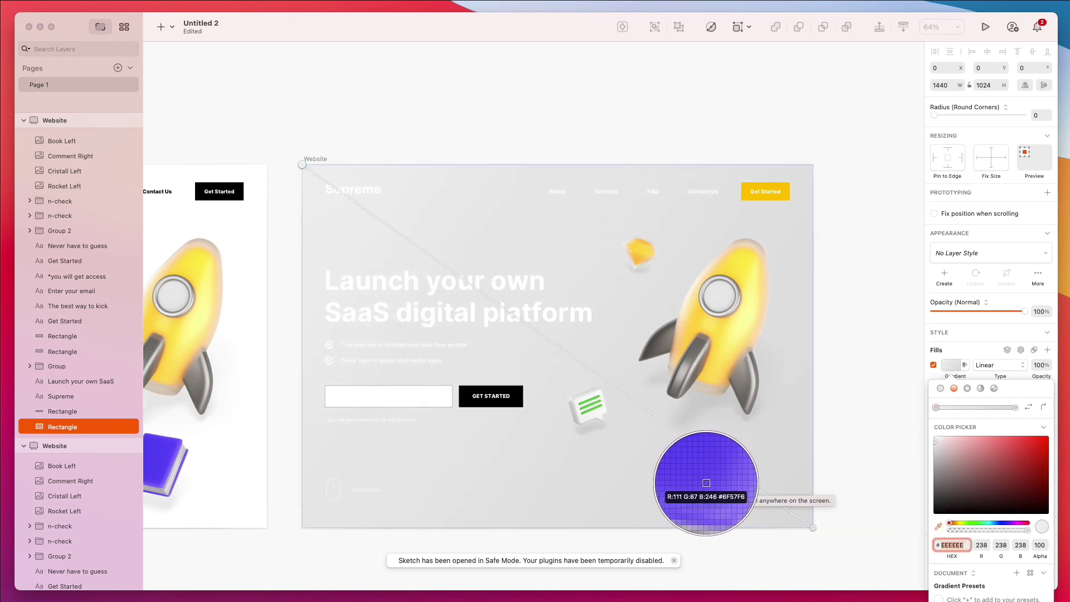
click(706, 483)
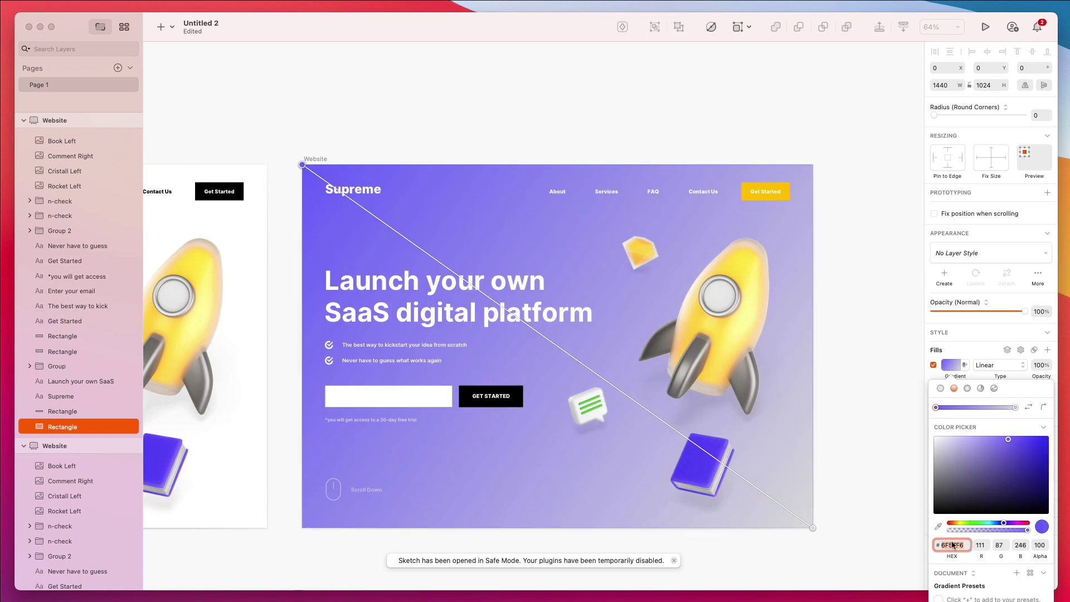
click(1015, 407)
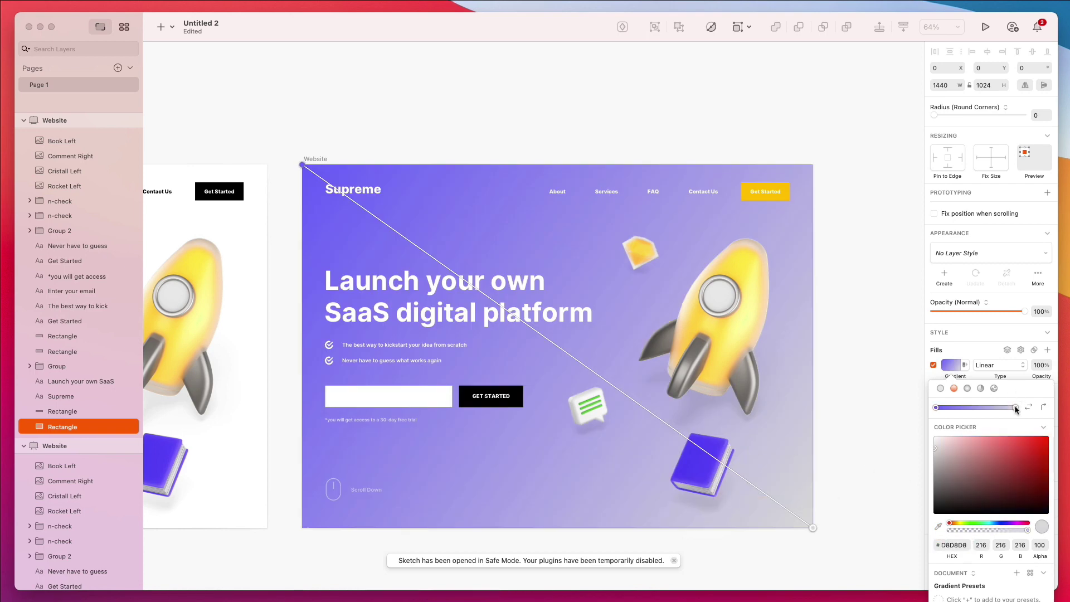
click(963, 538)
key(super+v)
key(Return)
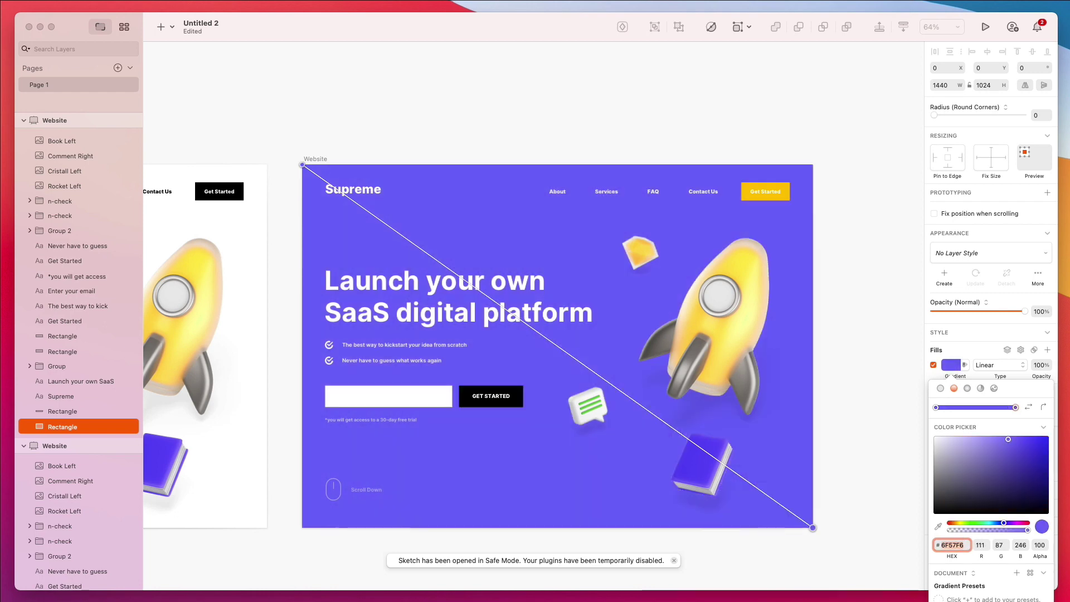
- Shift the gradient stop colours toward purple #8B00FF
click(1047, 437)
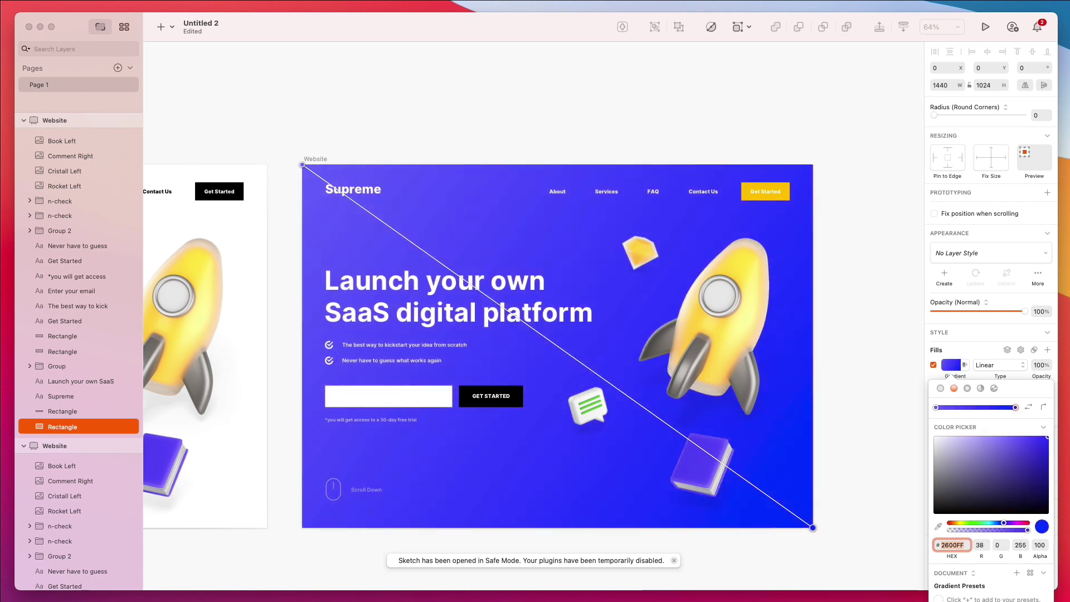
drag(1047, 437, 1047, 444)
drag(1006, 523, 1008, 523)
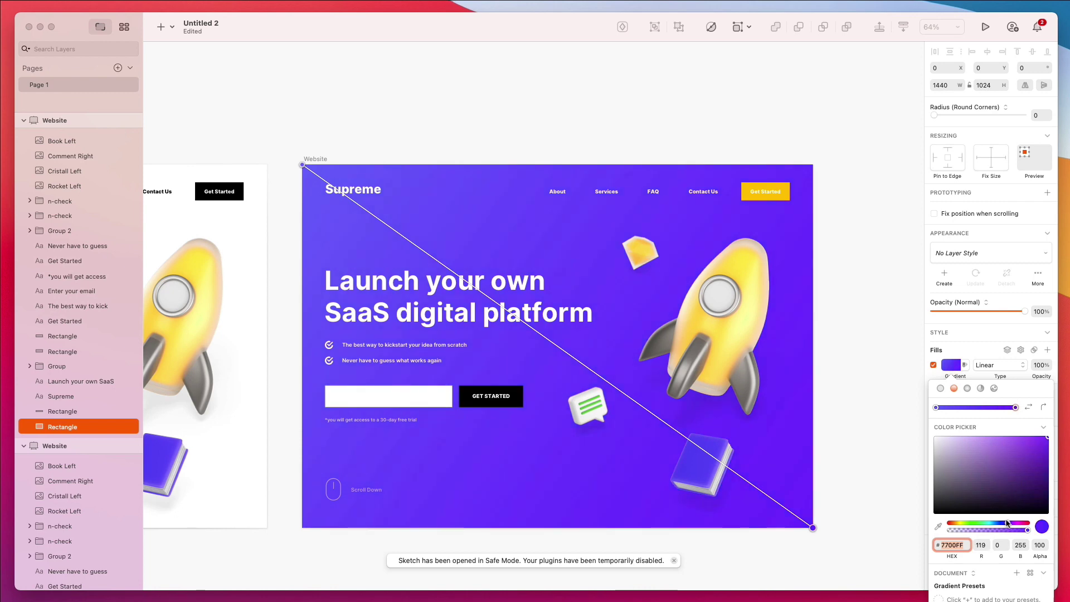
click(937, 407)
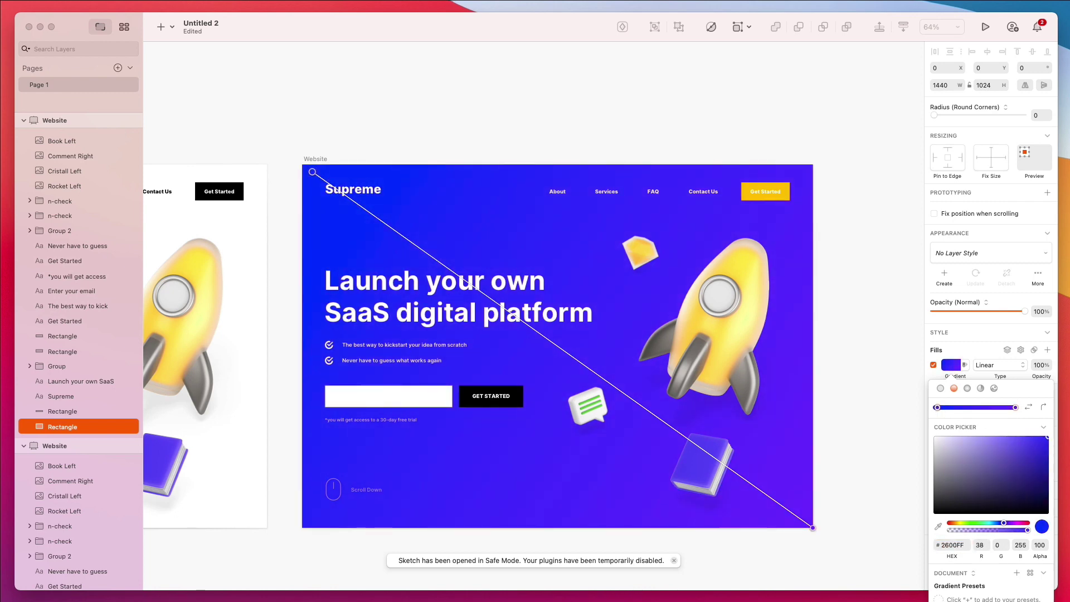
drag(1003, 523, 1008, 523)
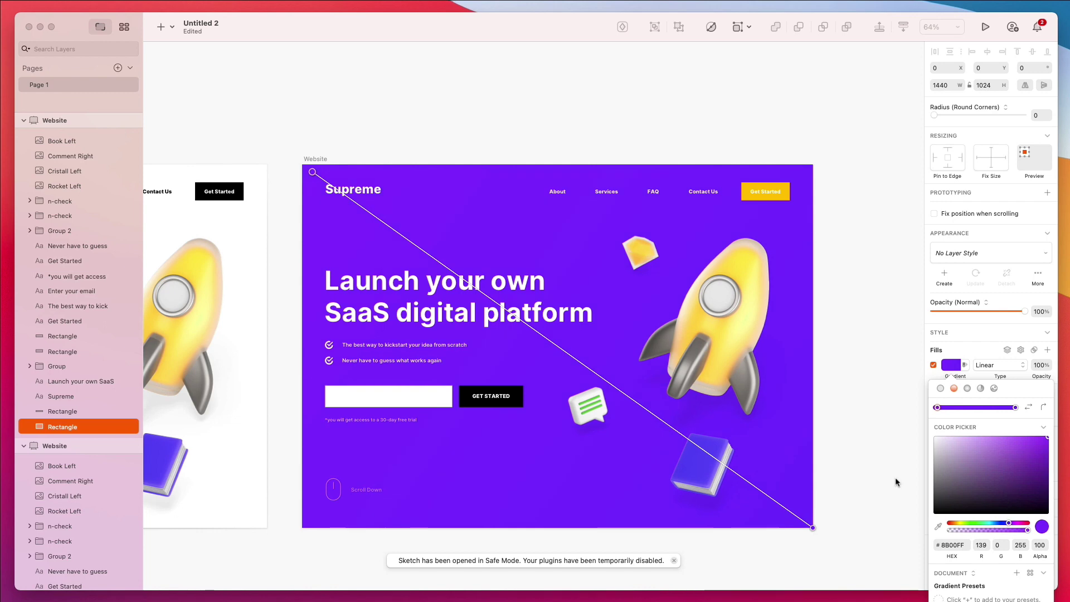
click(837, 372)
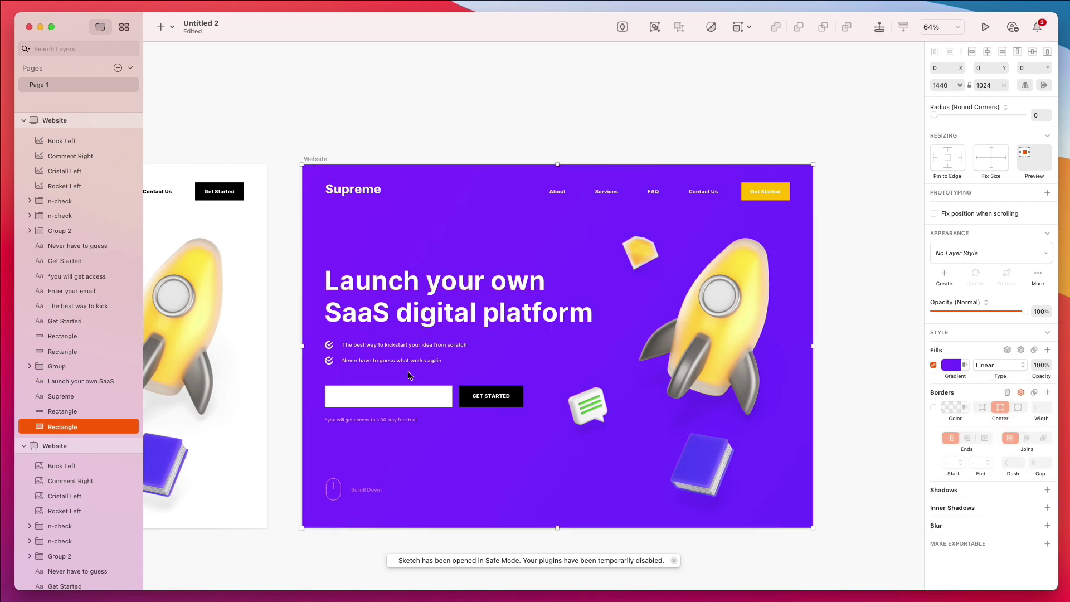
- Add a drop shadow (Y 2, blur 63) to the email field and GET STARTED button
click(410, 394)
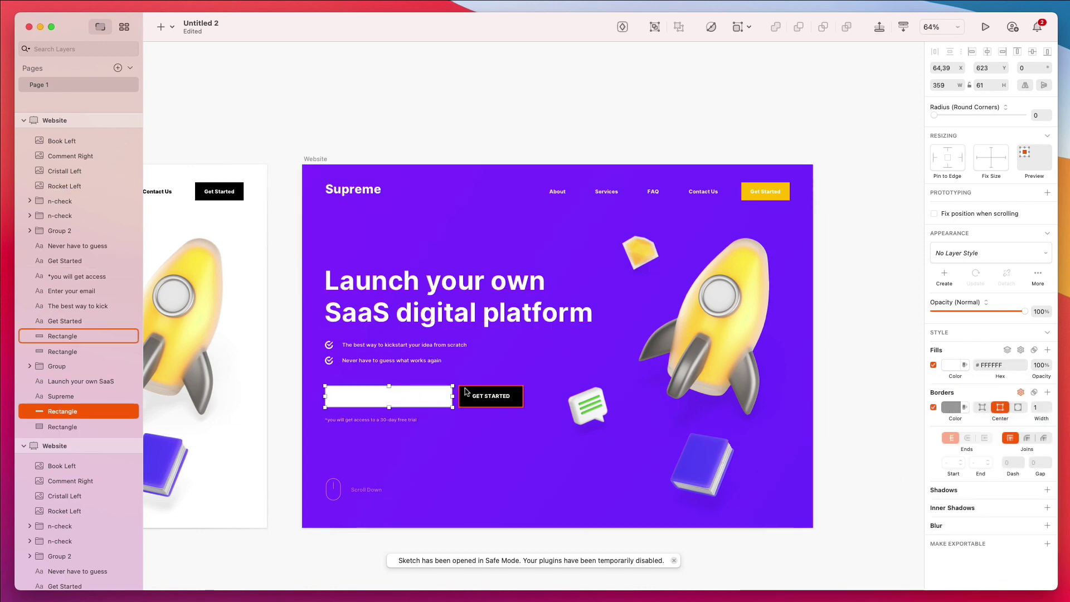
shift+click(480, 396)
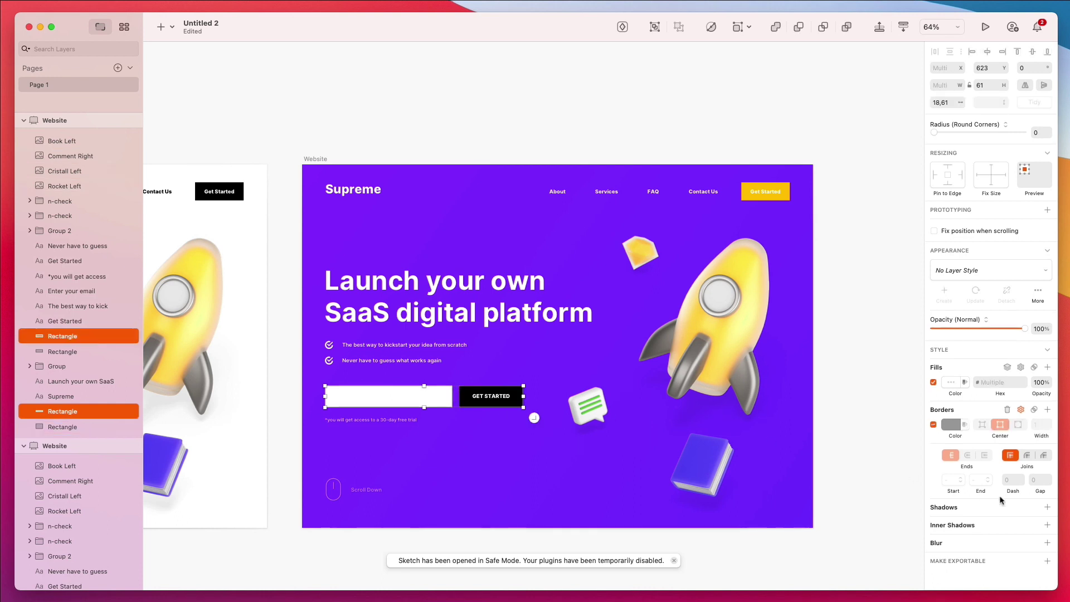
click(961, 508)
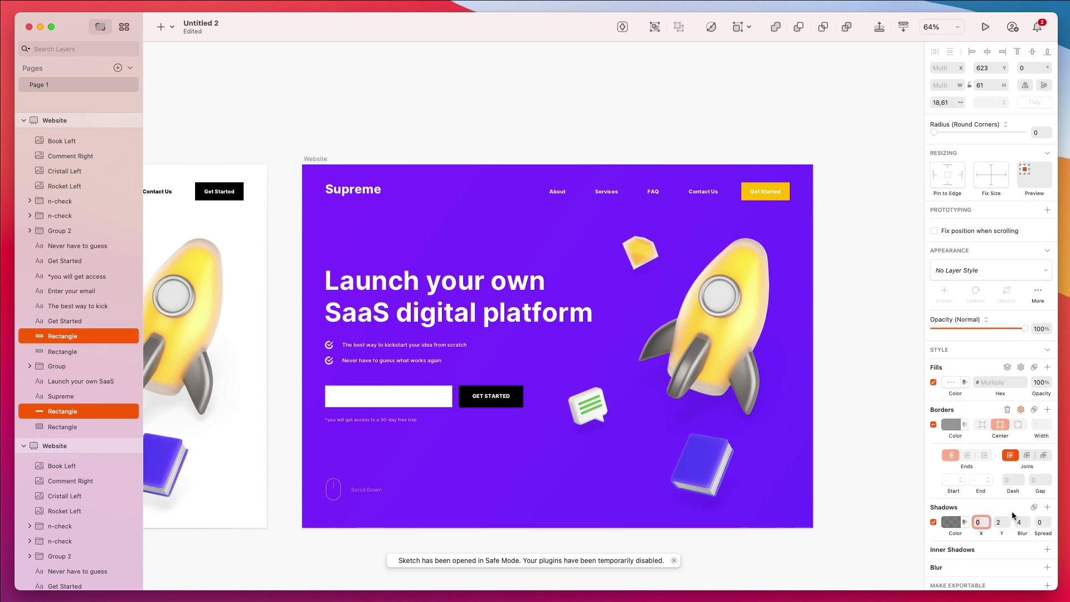
click(1025, 525)
click(1020, 522)
text(18)
key(Return)
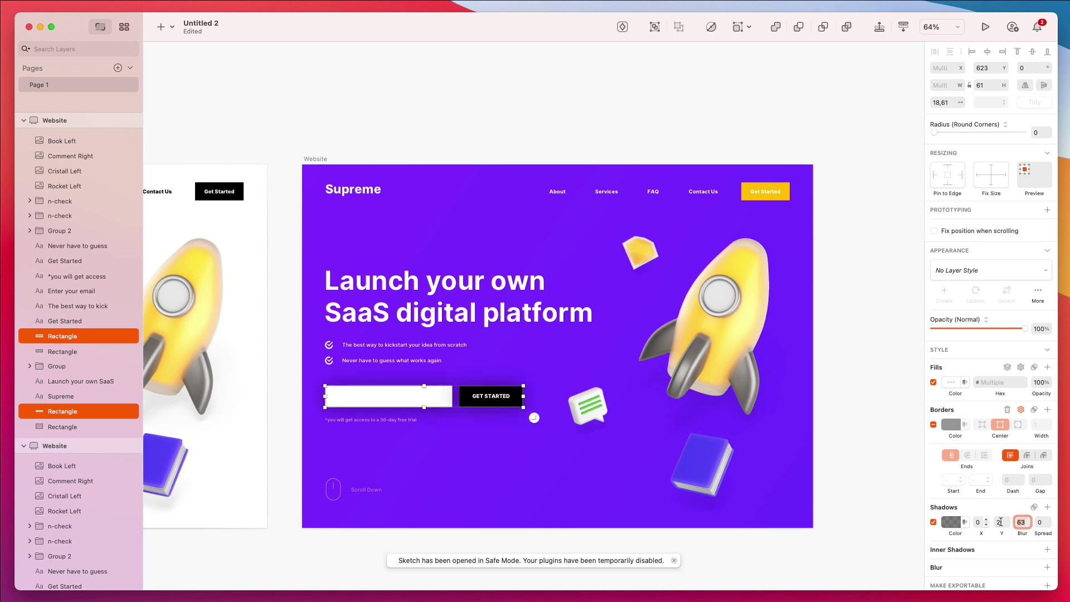
click(953, 523)
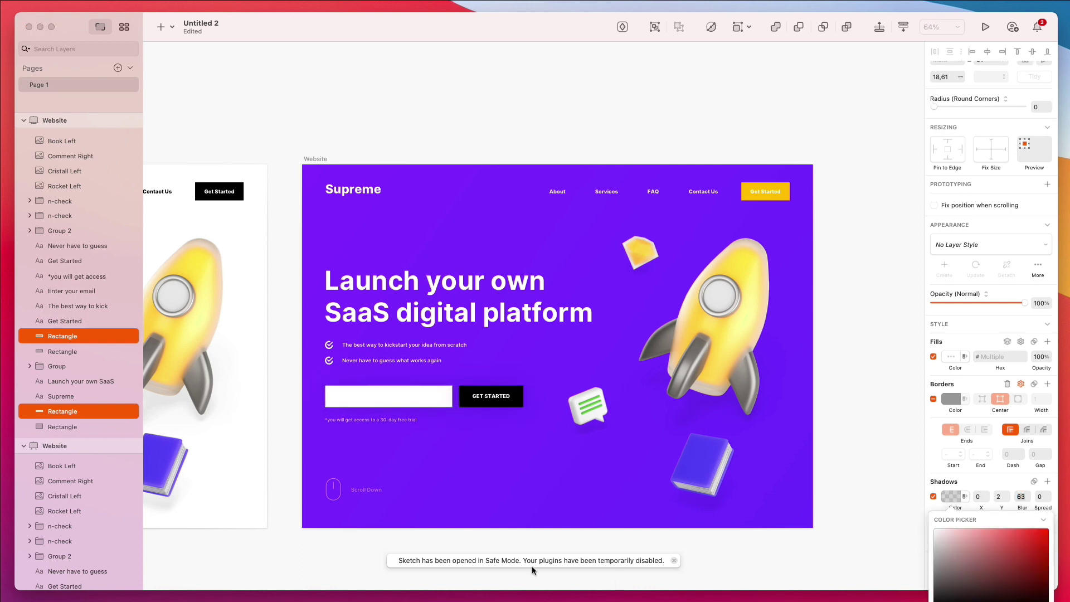
click(462, 547)
scroll(440, 502, left, 3)
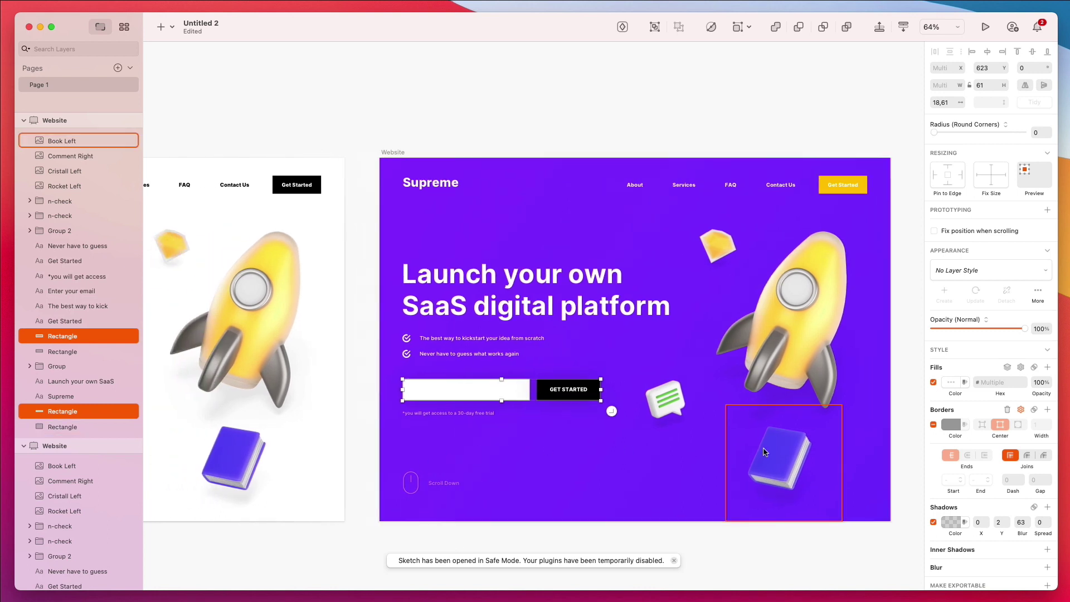
- Add a drop shadow with blur 25 to the header Get Started button
click(820, 180)
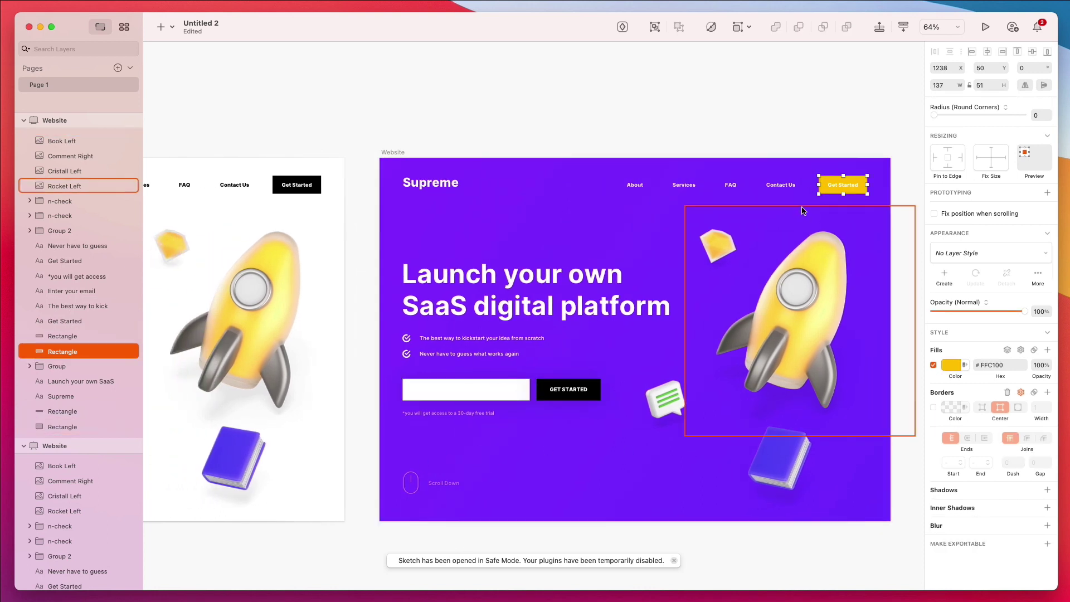
scroll(880, 402, right, 2)
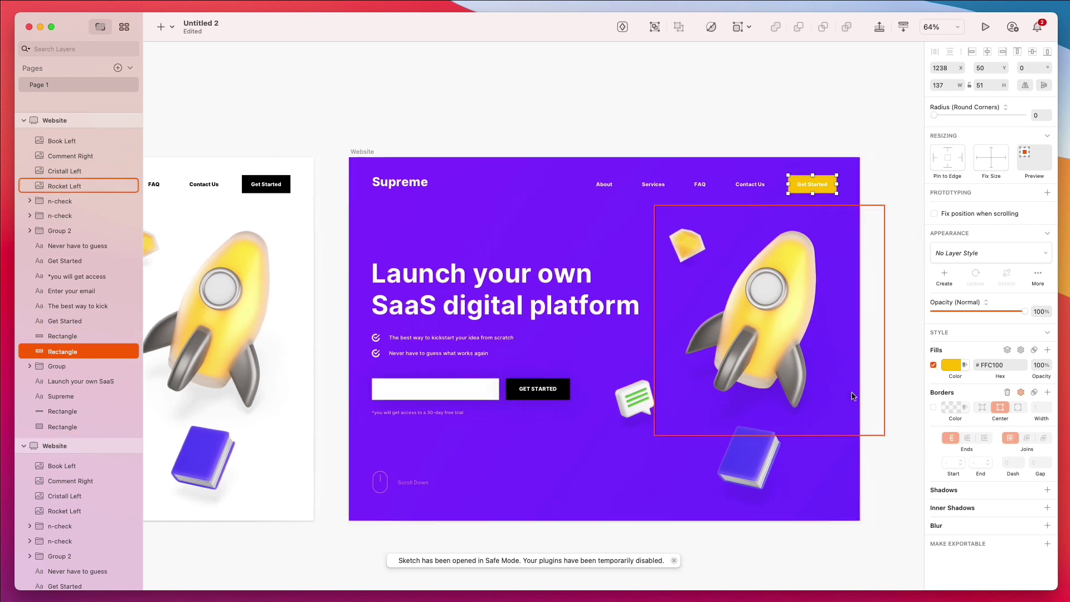
click(957, 494)
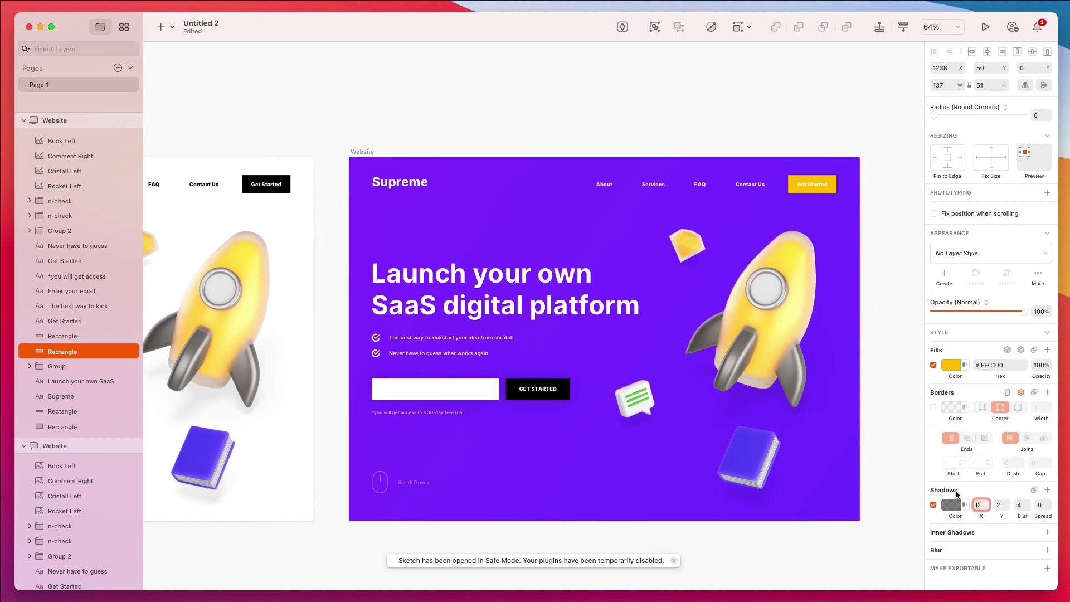
click(1028, 502)
text(19)
click(956, 505)
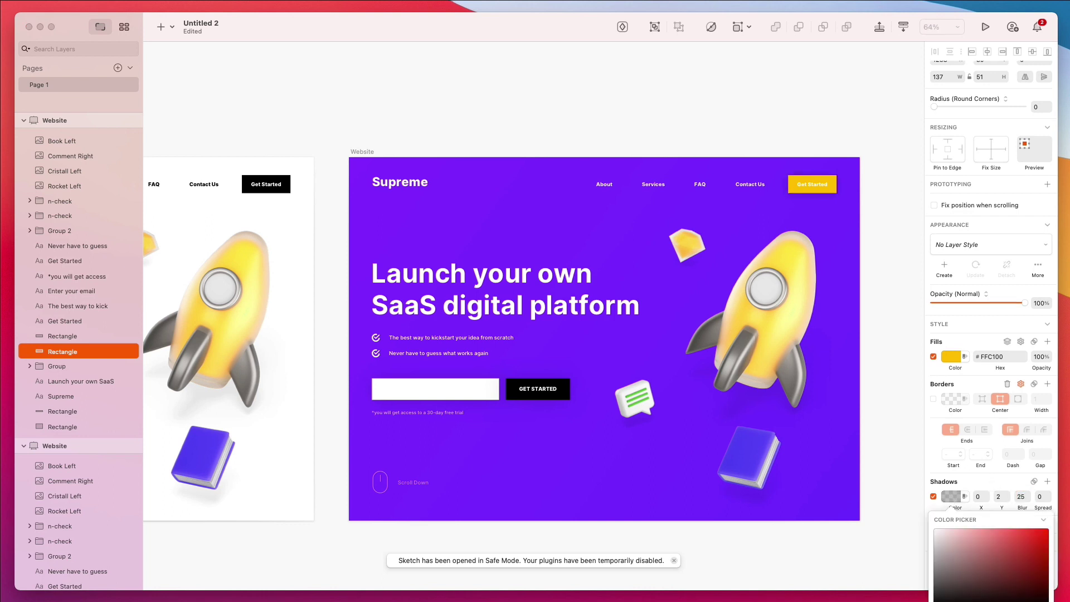
- Change the button's fill to black #000000
click(951, 357)
drag(978, 484, 873, 554)
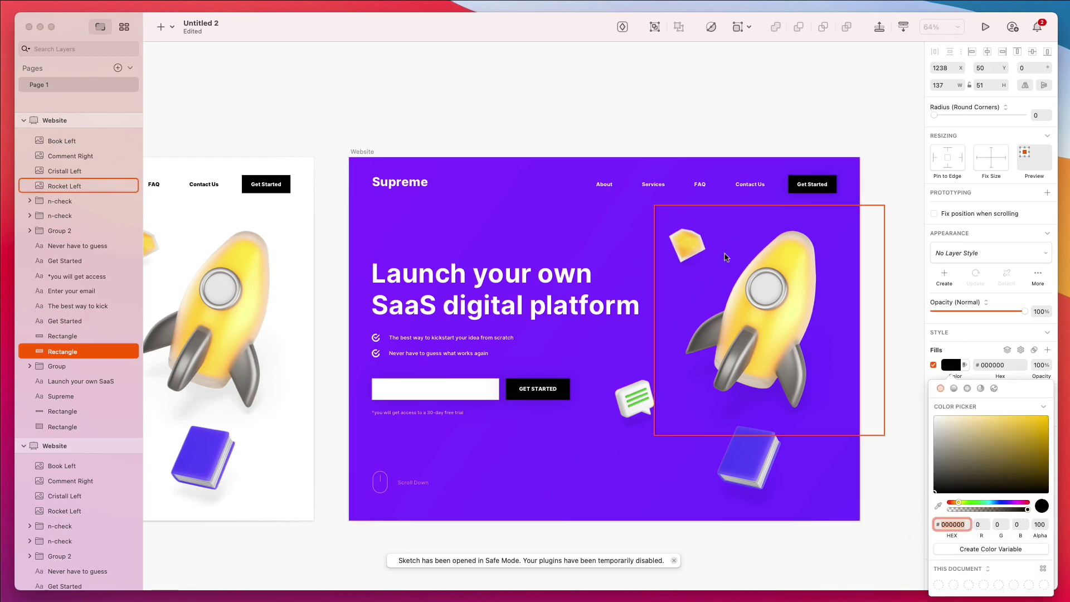
click(805, 122)
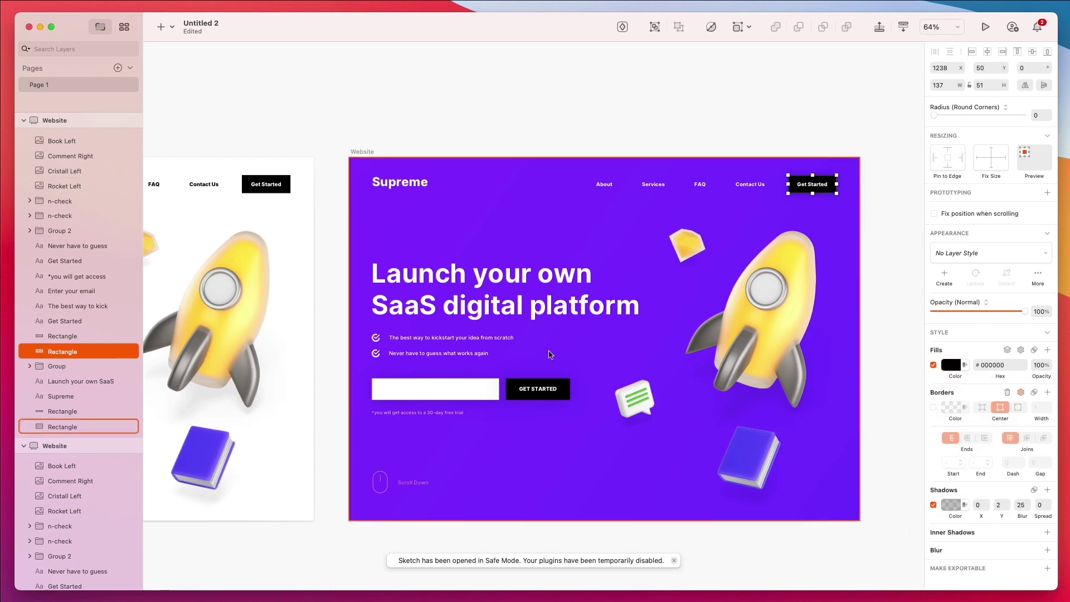
- Rename the purple artboard's layer from the Layers list to 'Website - 2', then deselect it
click(560, 142)
scroll(560, 142, up, 3)
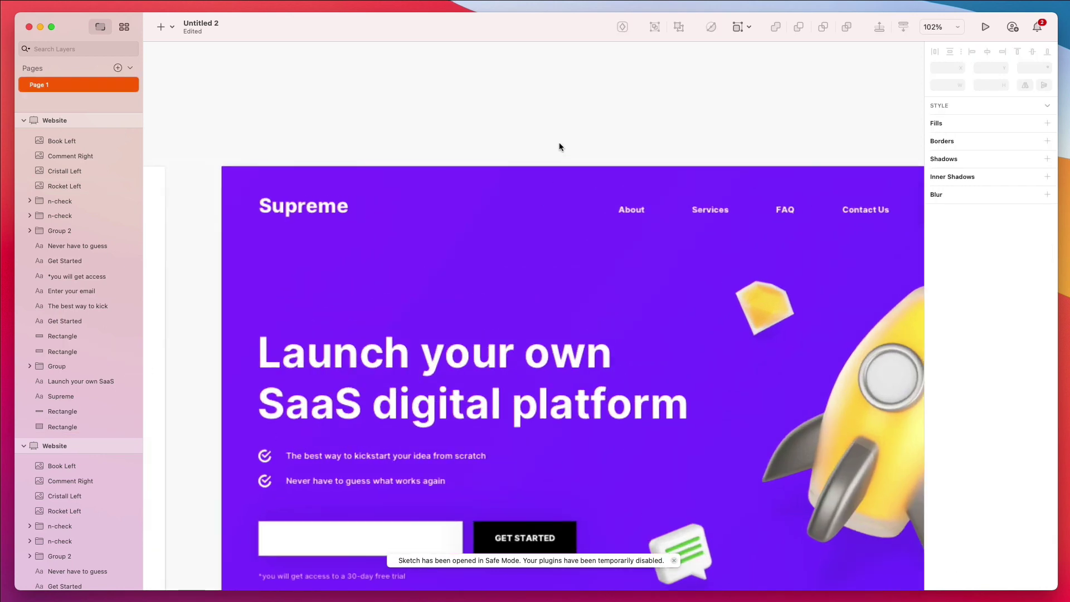
scroll(552, 149, down, 5)
scroll(462, 149, left, 1)
double_click(463, 147)
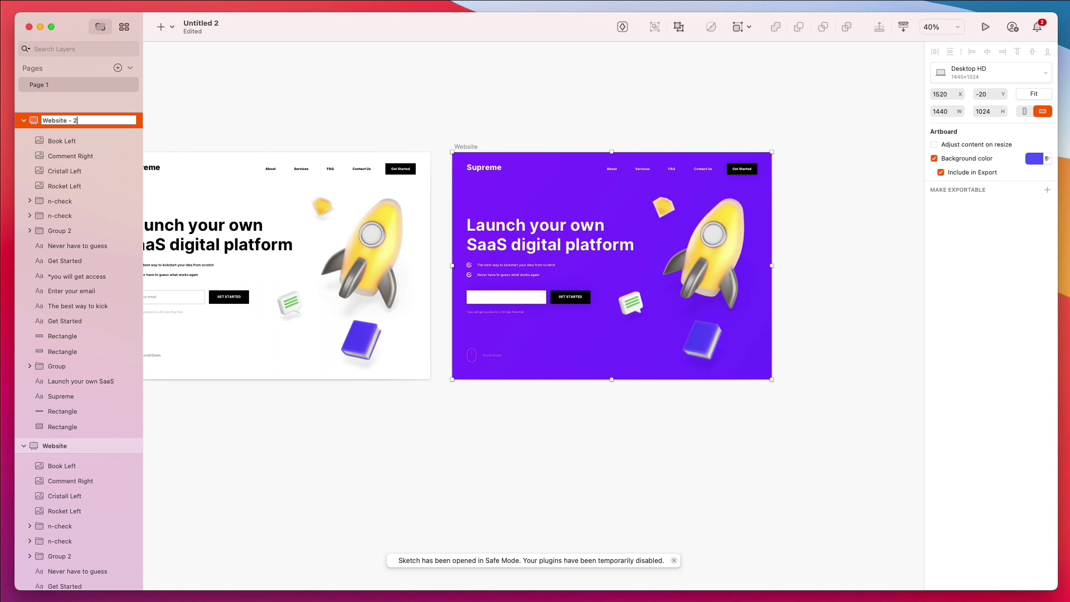
key(Return)
click(473, 102)
scroll(474, 102, left, 5)
scroll(473, 103, up, 1)
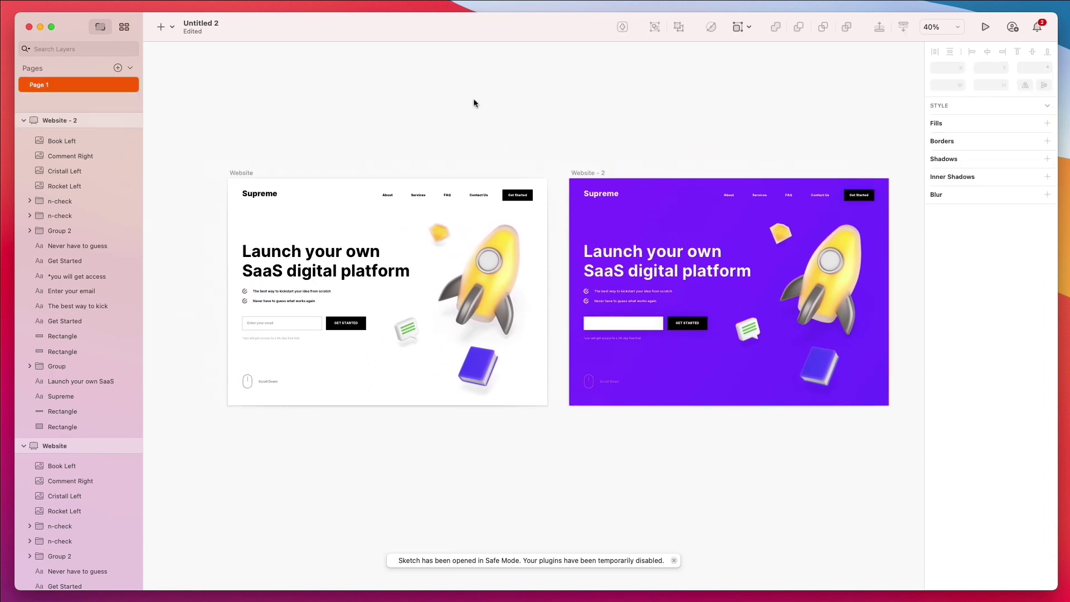
scroll(474, 102, right, 2)
scroll(474, 102, up, 1)
- Enter Presentation Mode with Cmd+. and pan across the white Website and purple Website - 2 artboards
key(super+period)
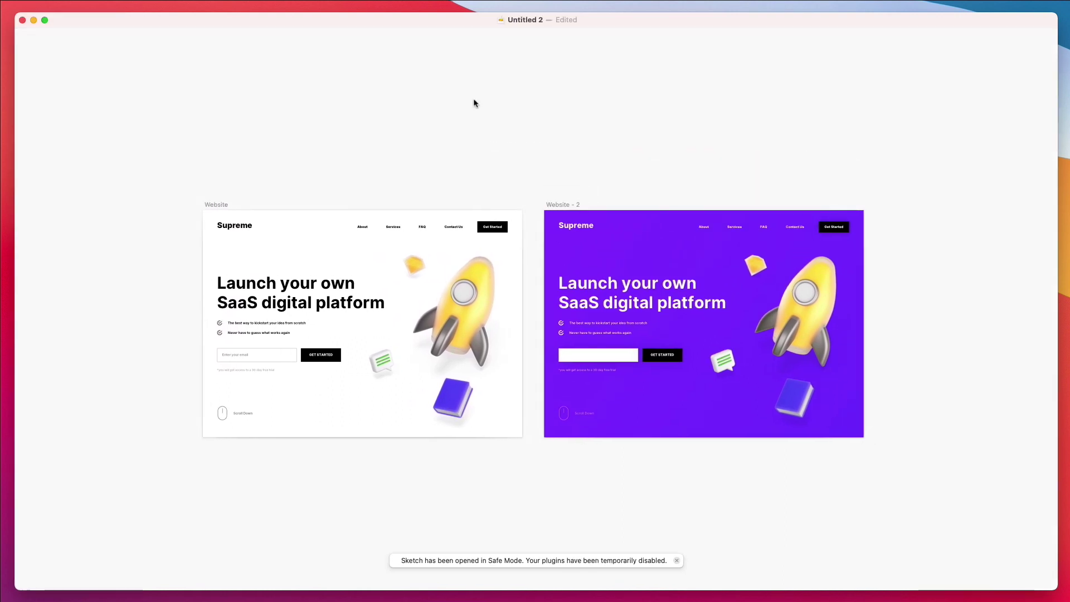
scroll(472, 189, up, 2)
scroll(472, 188, up, 3)
scroll(472, 189, left, 2)
scroll(472, 188, down, 1)
scroll(472, 189, up, 1)
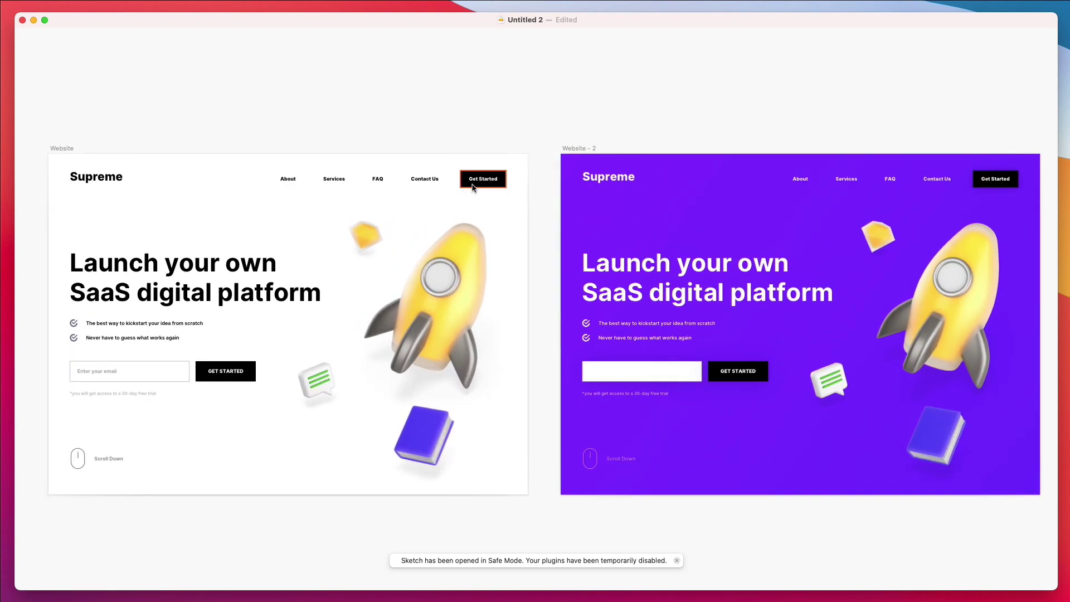
scroll(472, 188, down, 2)
scroll(472, 189, right, 1)
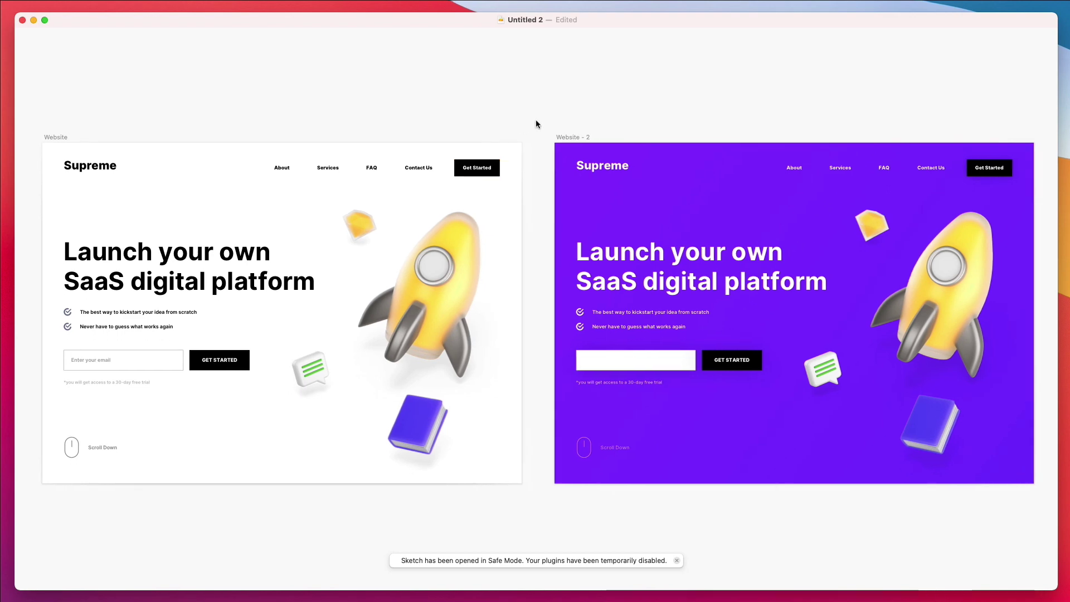
scroll(536, 121, down, 1)
scroll(537, 121, left, 1)
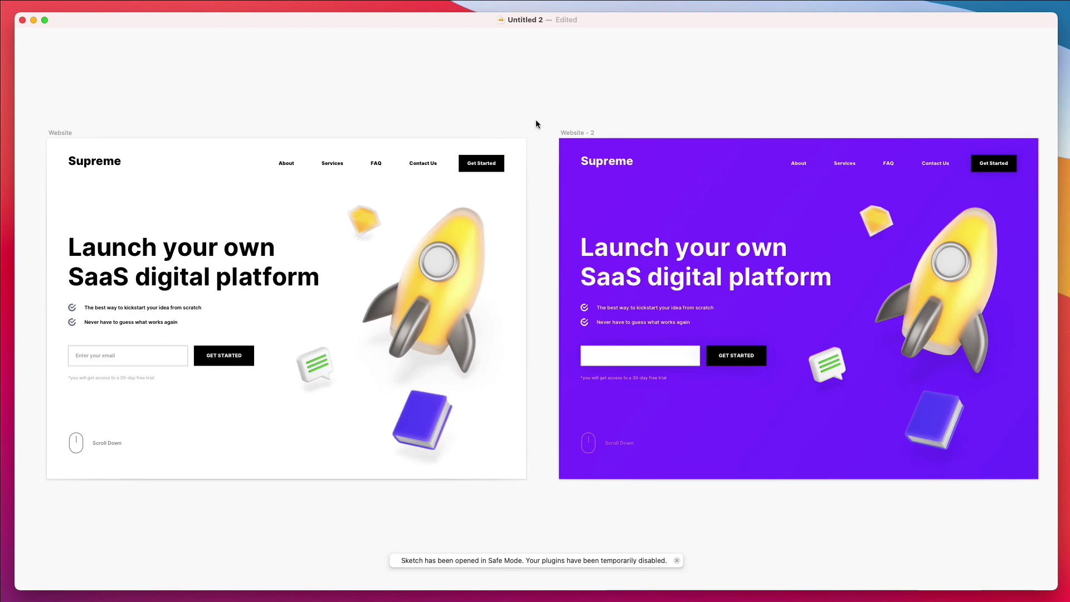
scroll(536, 120, left, 1)
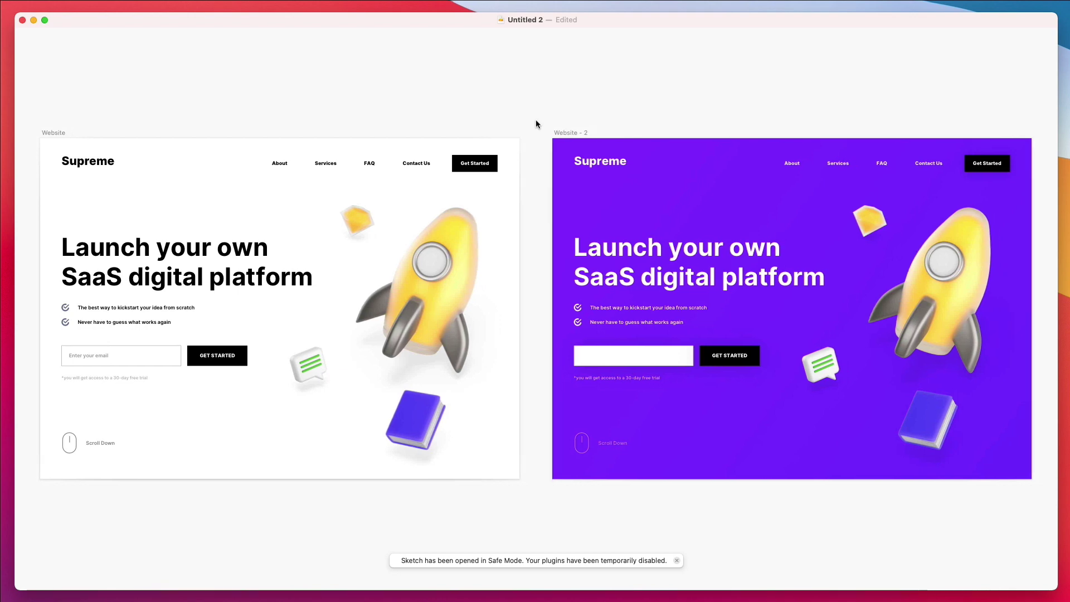
scroll(537, 123, down, 1)
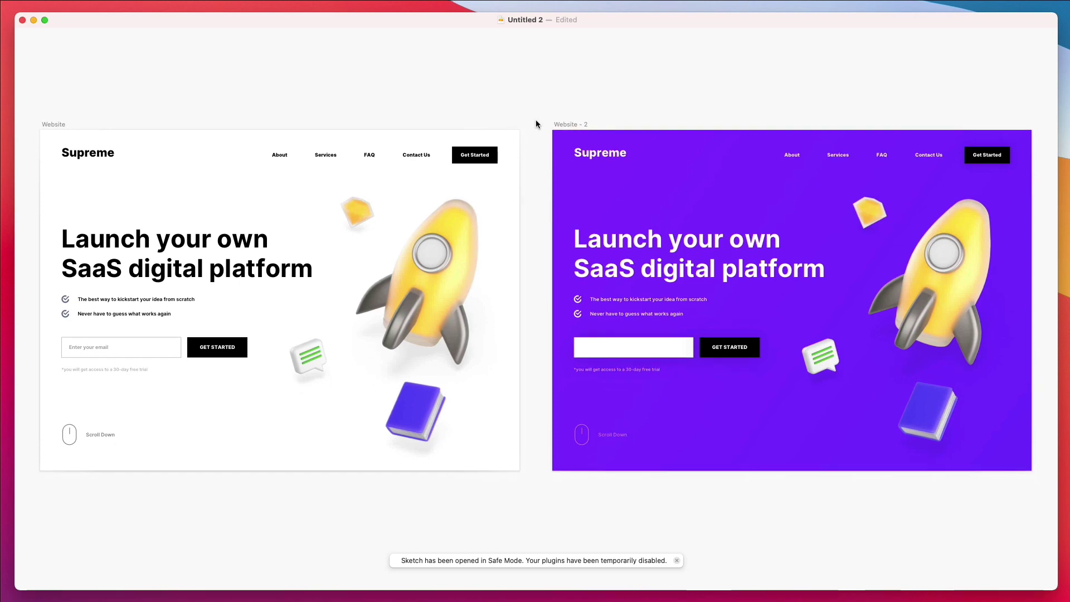
scroll(536, 124, up, 1)
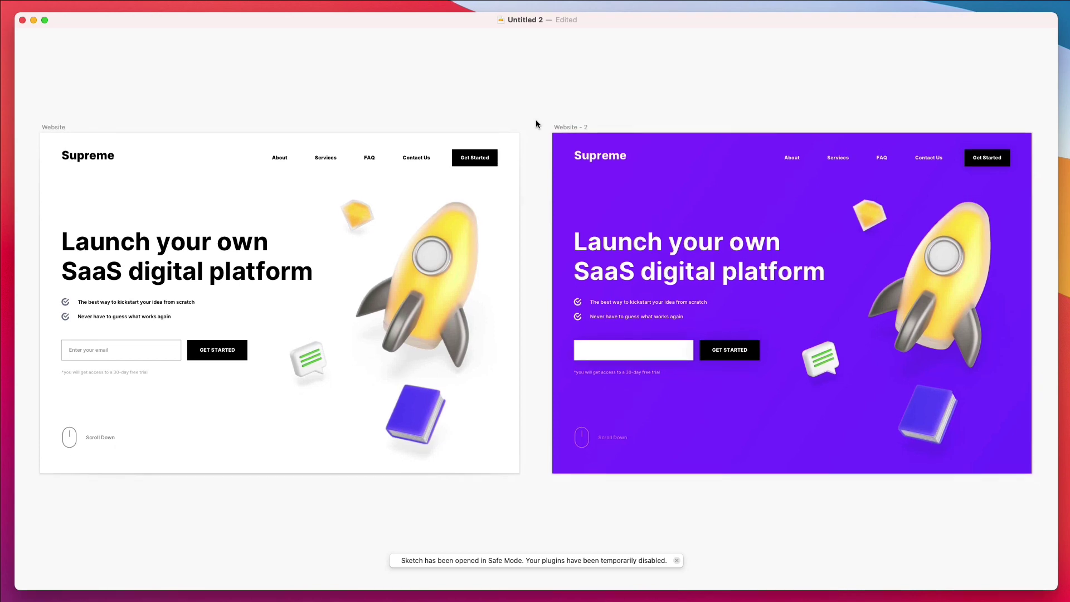